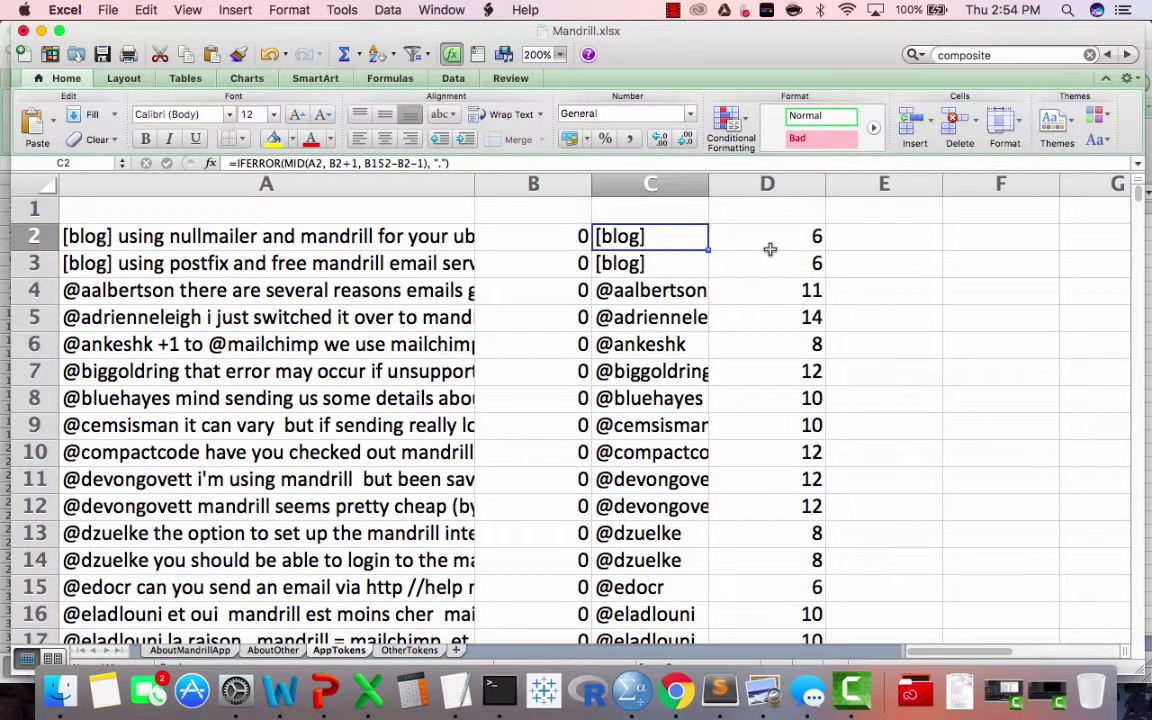
Label the token columns on the AppTokens sheet by entering the headers Token in C1 and Length in D1.
{"action": "left_click", "coordinate": [651, 210]}
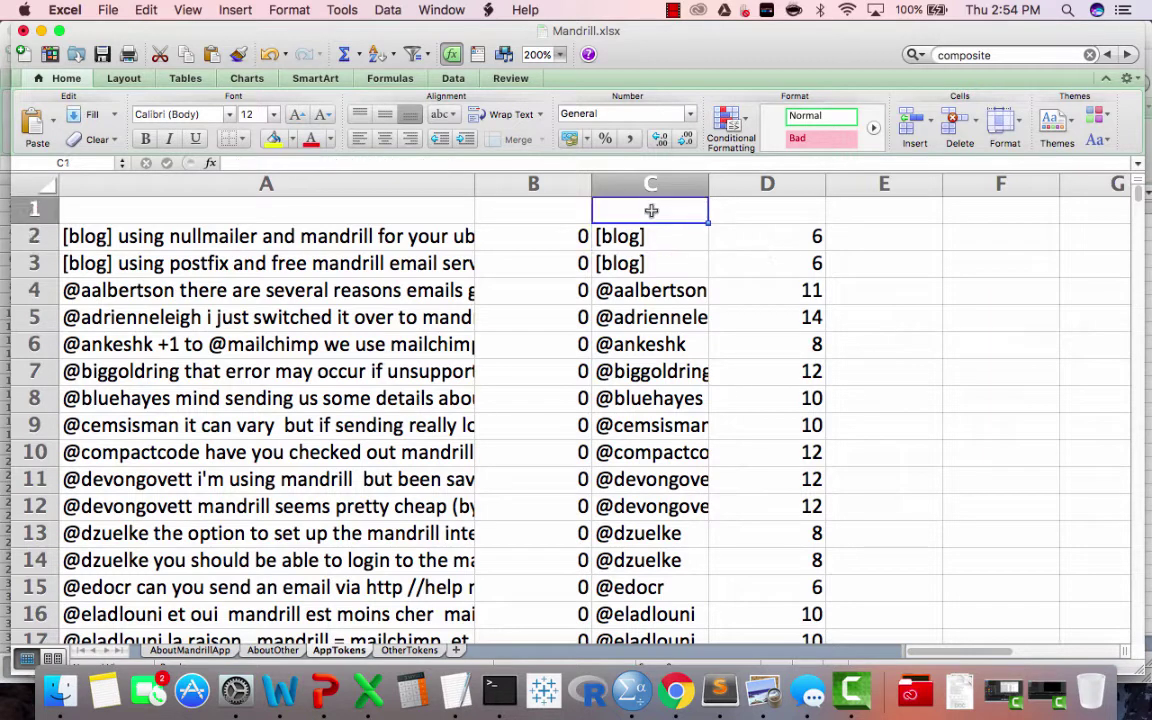
{"action": "type", "text": "Toek"}
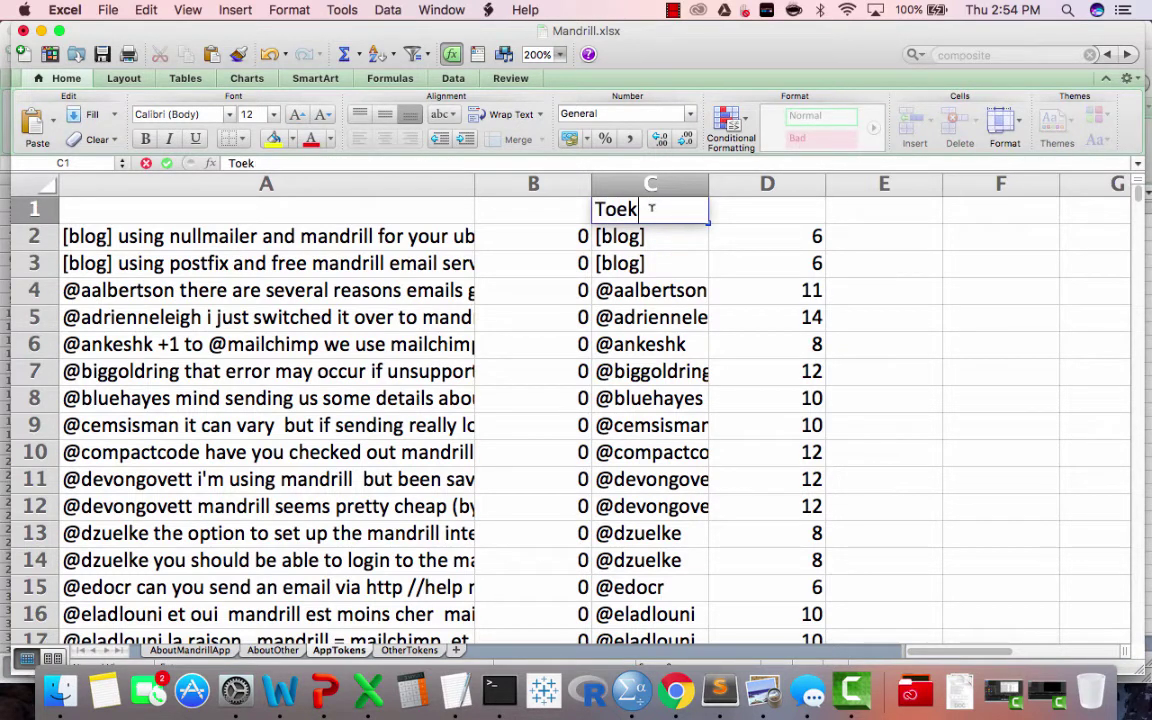
{"action": "key", "text": "BackSpace"}
{"action": "key", "text": "BackSpace"}
{"action": "type", "text": "ken"}
{"action": "key", "text": "Tab"}
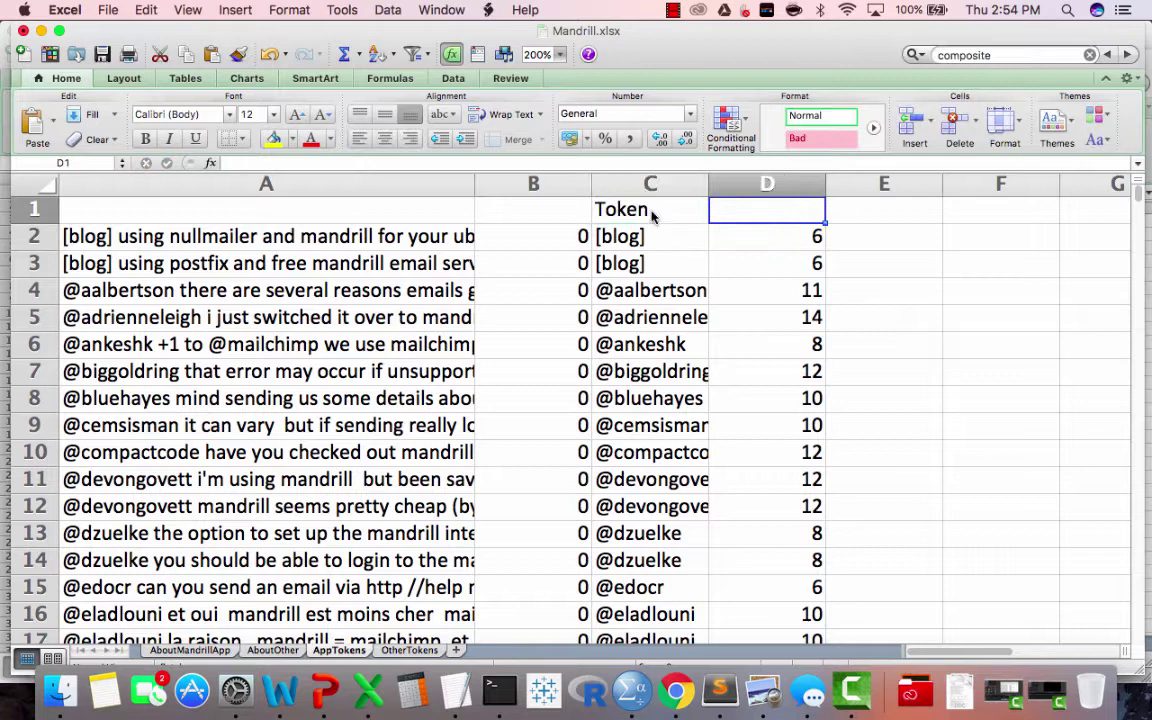
{"action": "type", "text": "Lan"}
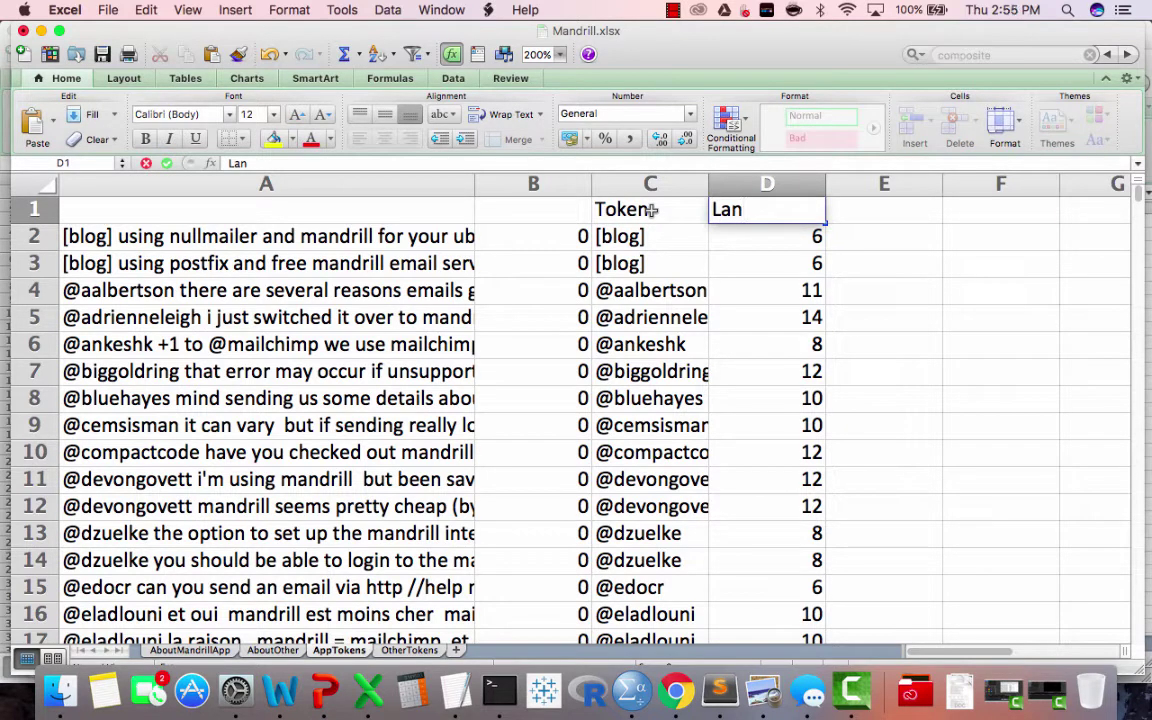
{"action": "key", "text": "BackSpace"}
{"action": "key", "text": "BackSpace"}
{"action": "type", "text": "ength"}
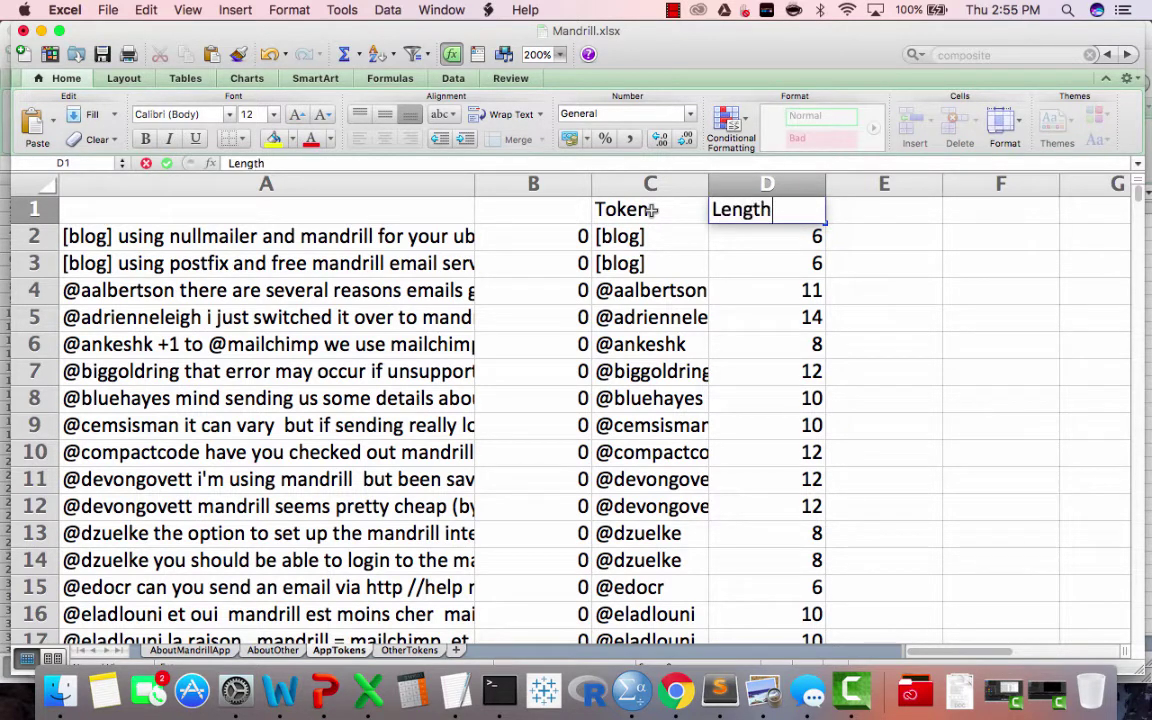
{"action": "key", "text": "Return"}
Create a PivotTable on a new worksheet from the Token and Length data in AppTokens C1:D4501.
{"action": "left_click", "coordinate": [650, 209]}
{"action": "key", "text": "shift+Right"}
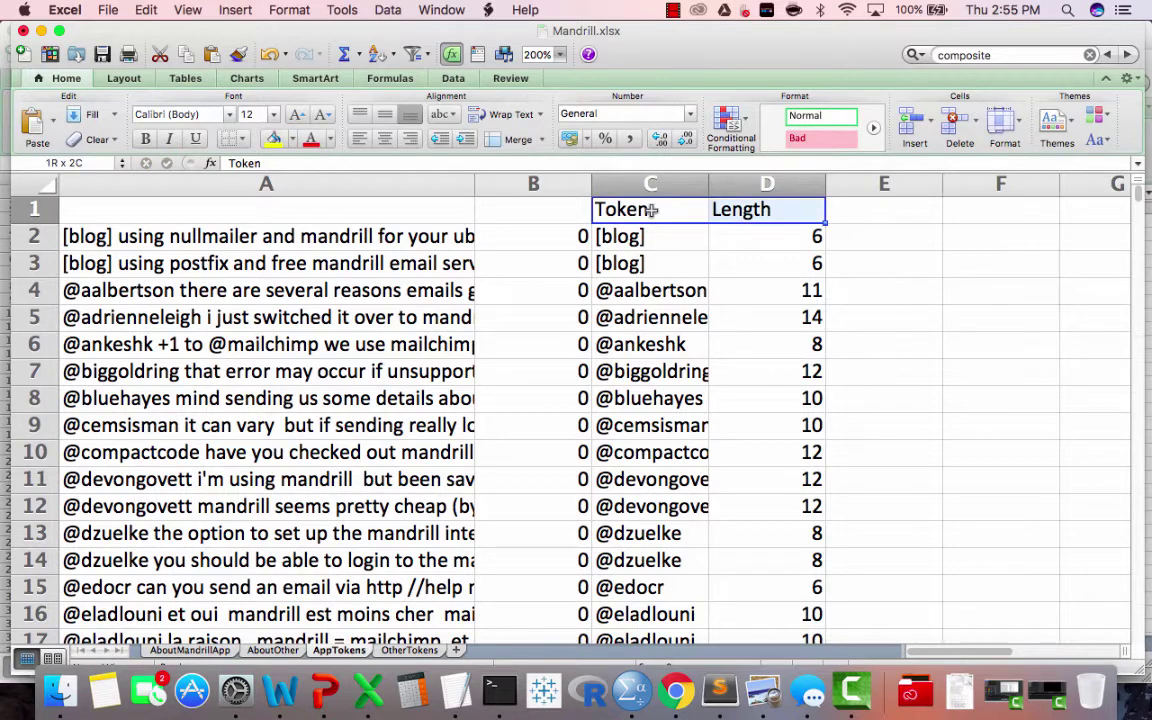
{"action": "key", "text": "super+shift+Down"}
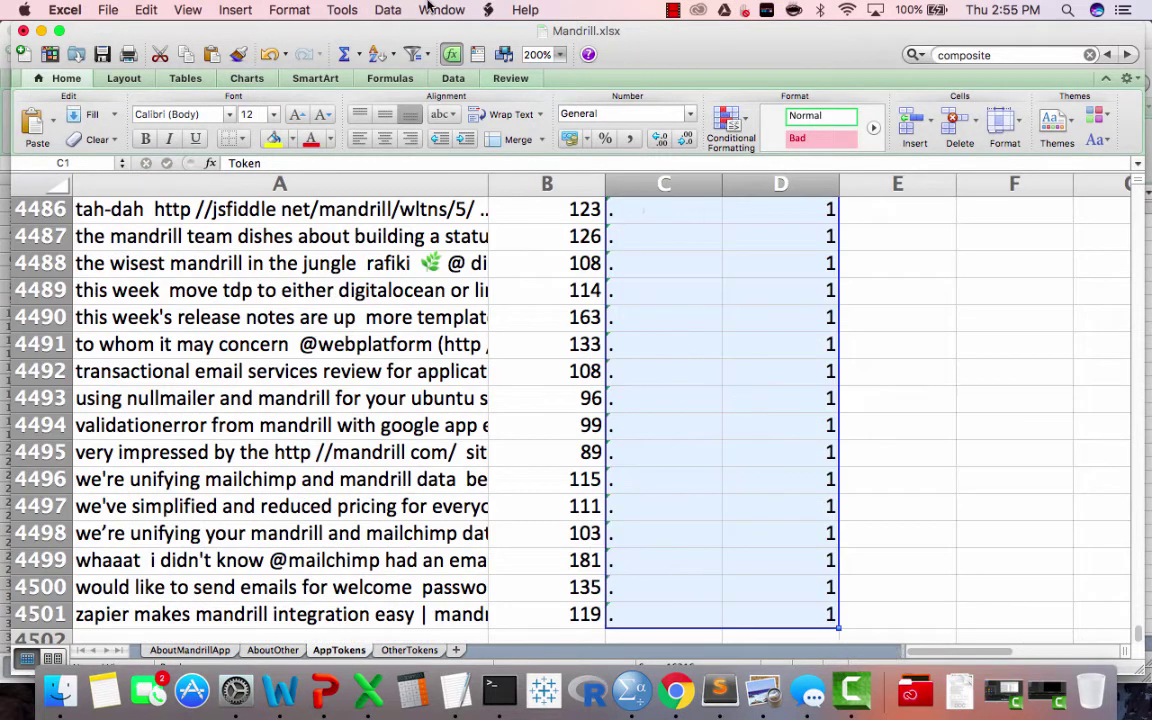
{"action": "left_click", "coordinate": [388, 10]}
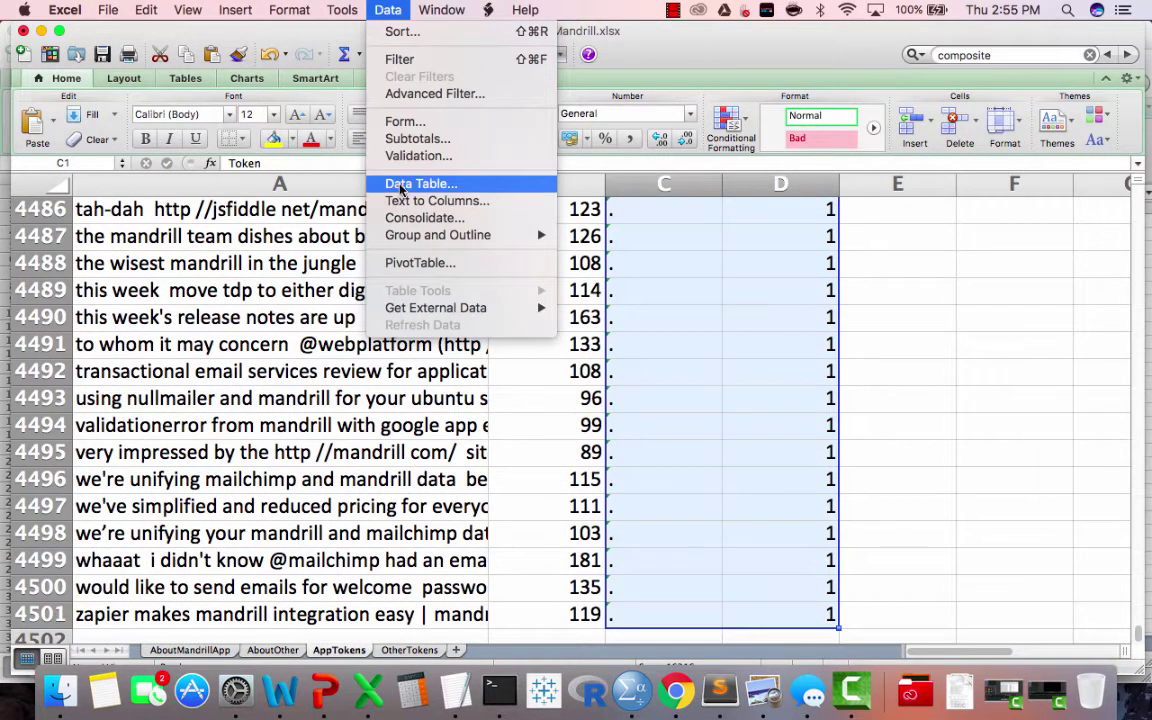
{"action": "left_click", "coordinate": [400, 262]}
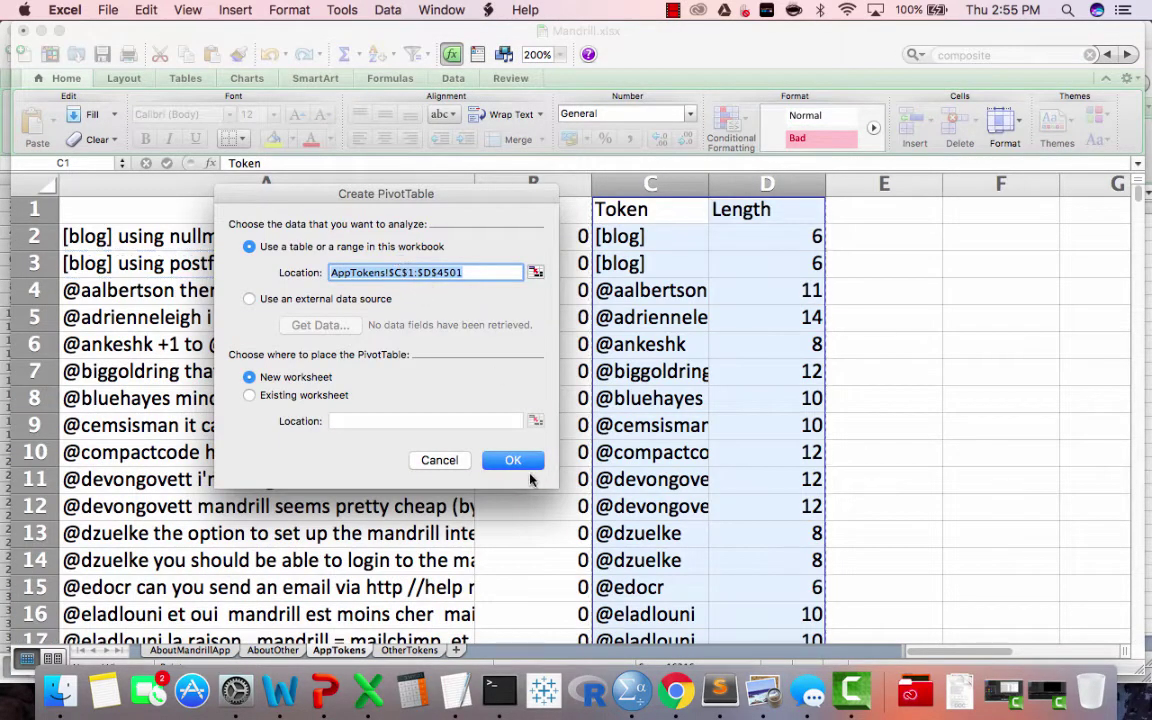
{"action": "left_click", "coordinate": [513, 460]}
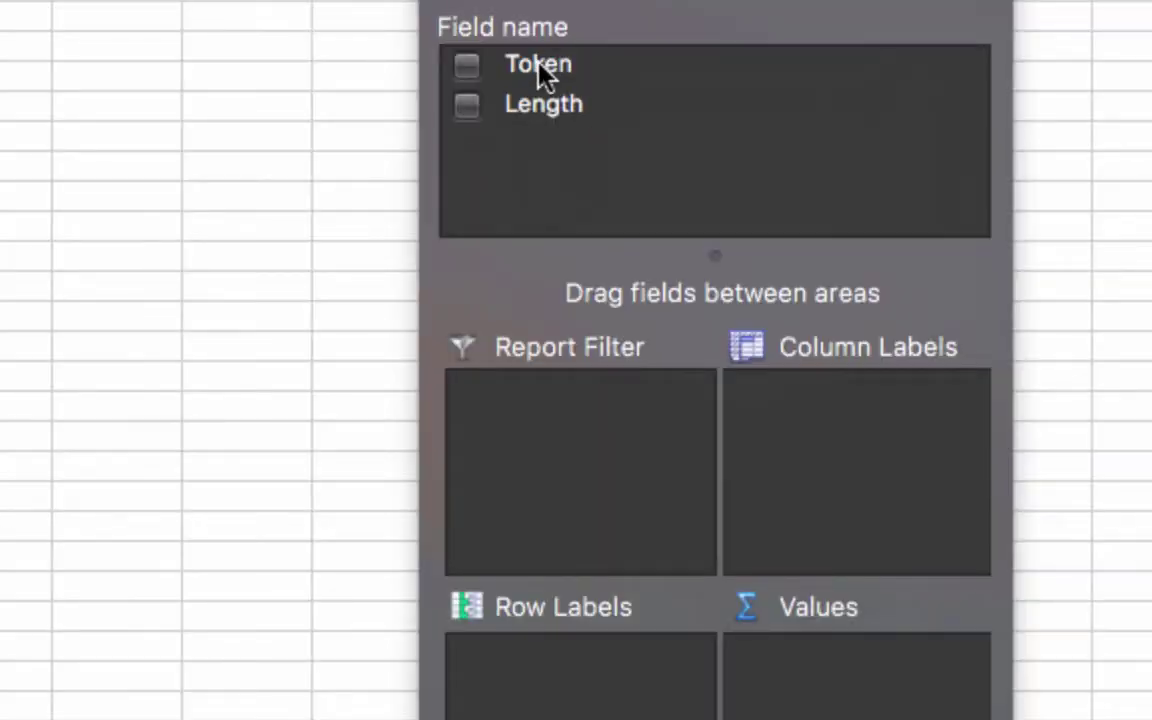
Set up the PivotTable with Token as row labels, Count of Token as values, and Length as the report filter.
{"action": "left_click_drag", "start_coordinate": [538, 62], "coordinate": [560, 700]}
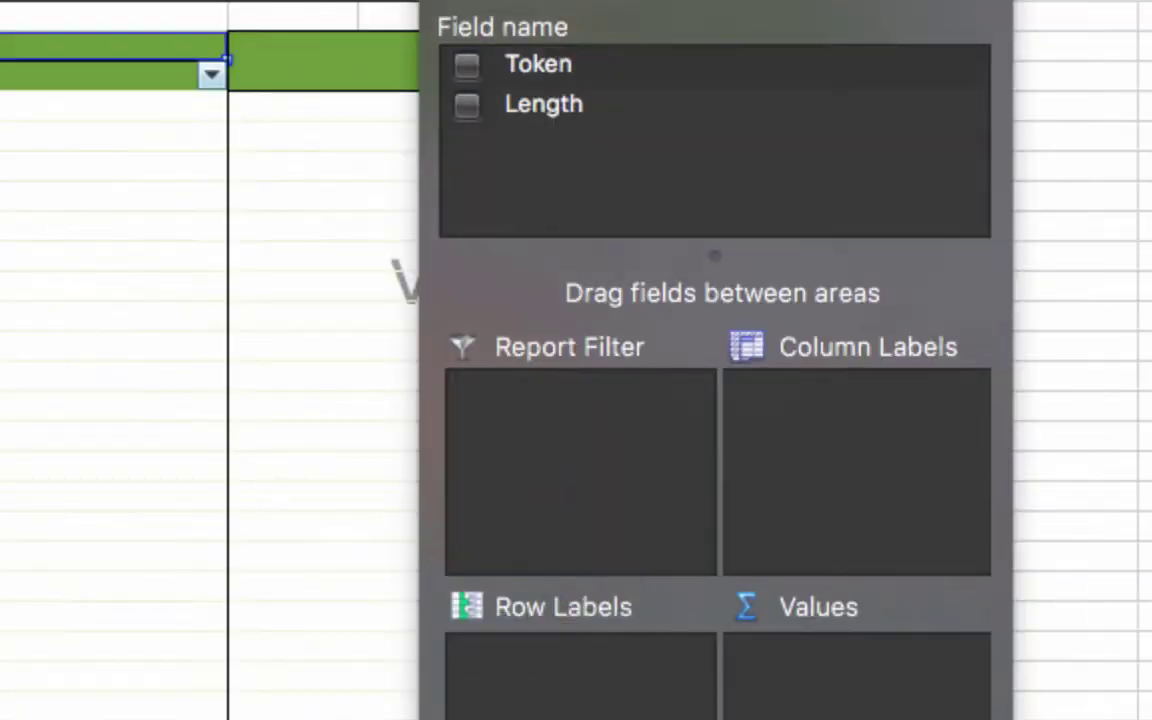
{"action": "left_click_drag", "start_coordinate": [532, 58], "coordinate": [843, 710]}
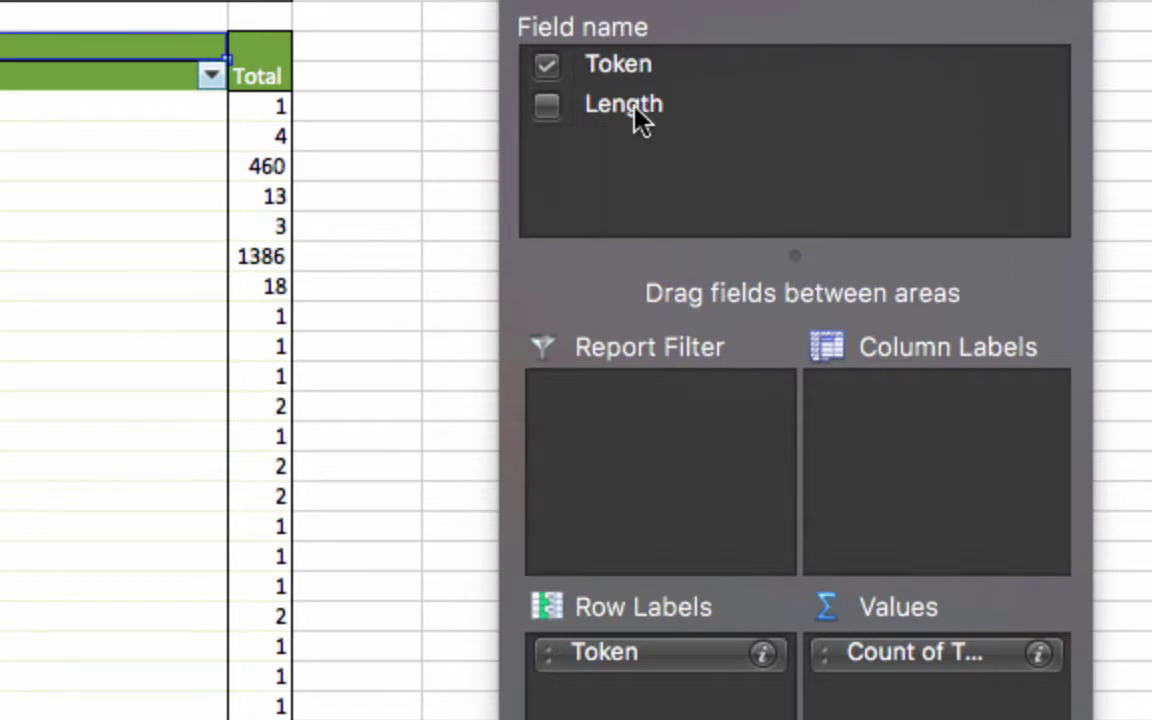
{"action": "left_click_drag", "start_coordinate": [638, 118], "coordinate": [662, 456]}
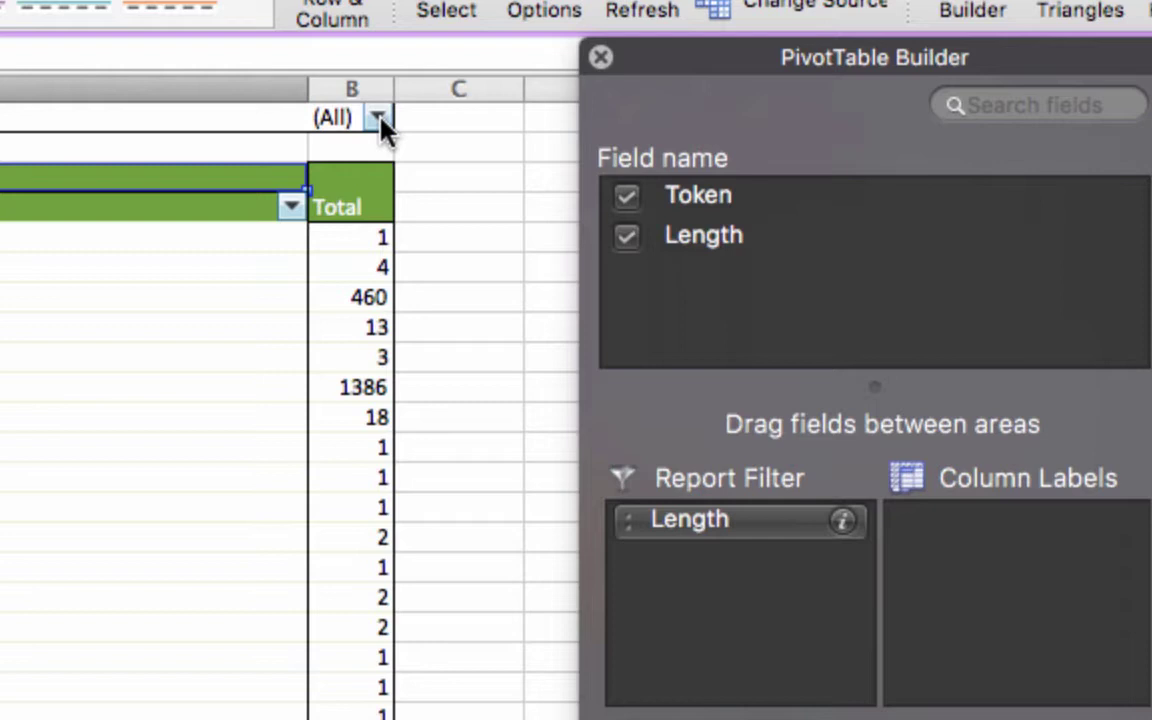
Filter the PivotTable's Length to exclude 0, 1, 2 and 3, and close the PivotTable Builder.
{"action": "left_click", "coordinate": [380, 119]}
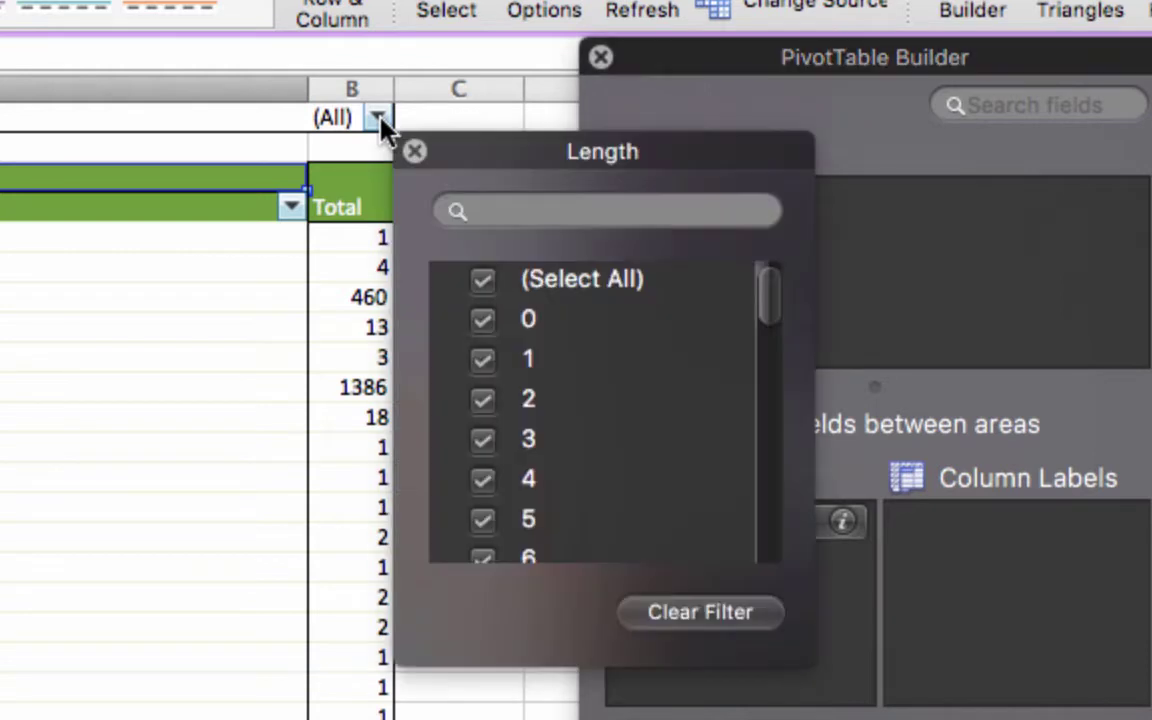
{"action": "left_click_drag", "start_coordinate": [527, 154], "coordinate": [628, 62]}
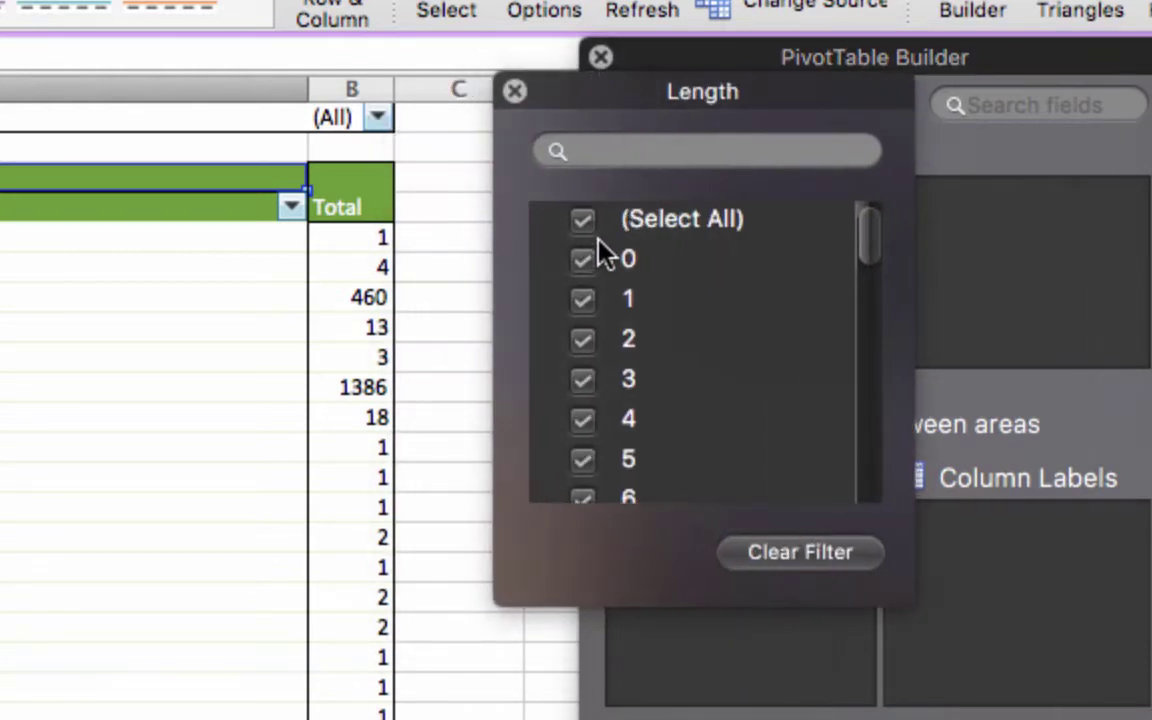
{"action": "left_click", "coordinate": [582, 260]}
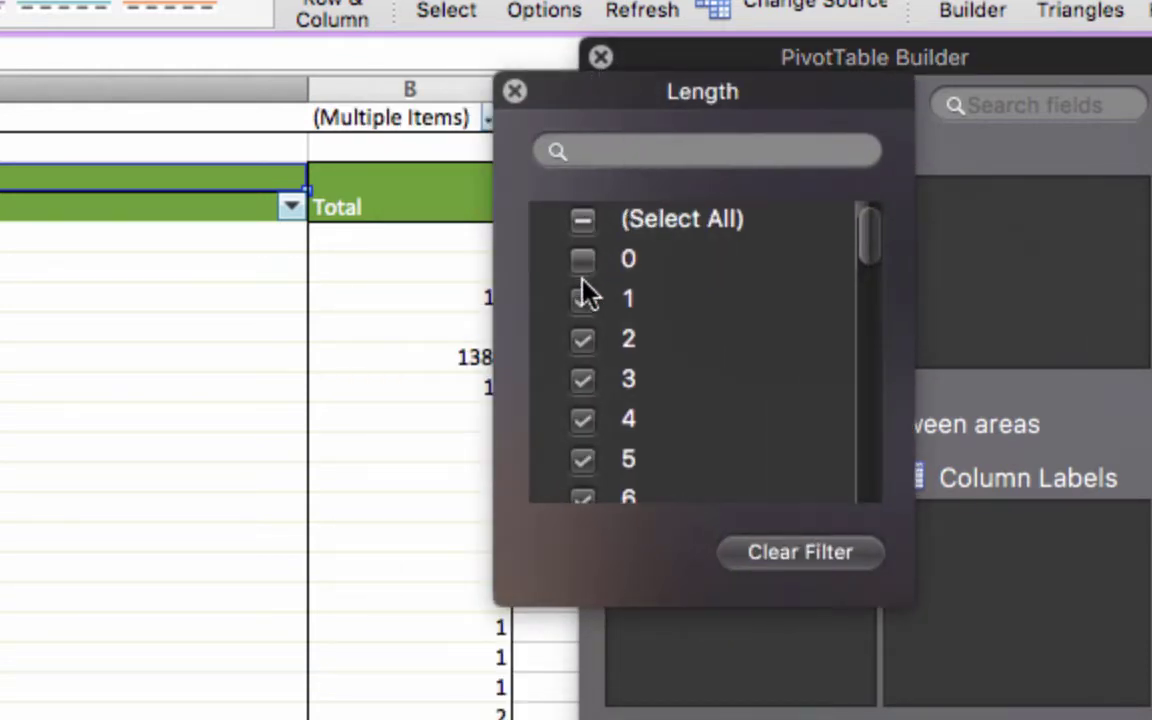
{"action": "left_click", "coordinate": [584, 305]}
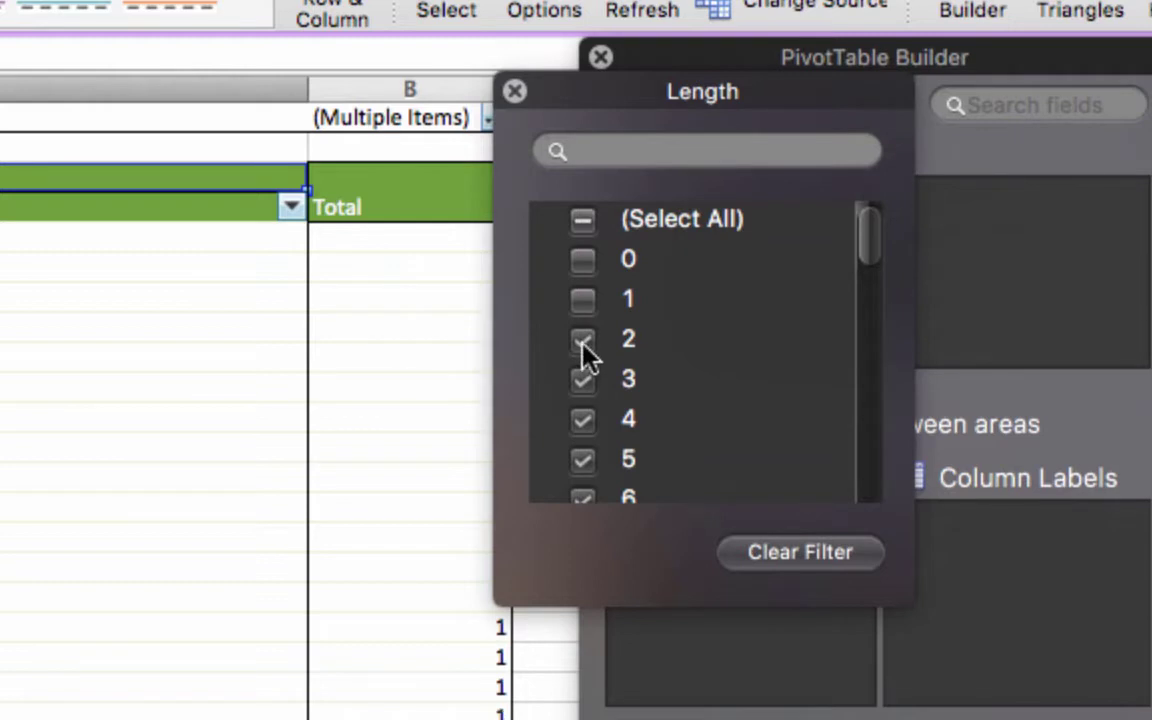
{"action": "left_click", "coordinate": [584, 342]}
{"action": "left_click", "coordinate": [582, 382]}
{"action": "scroll", "coordinate": [715, 386], "scroll_direction": "down", "scroll_amount": 2}
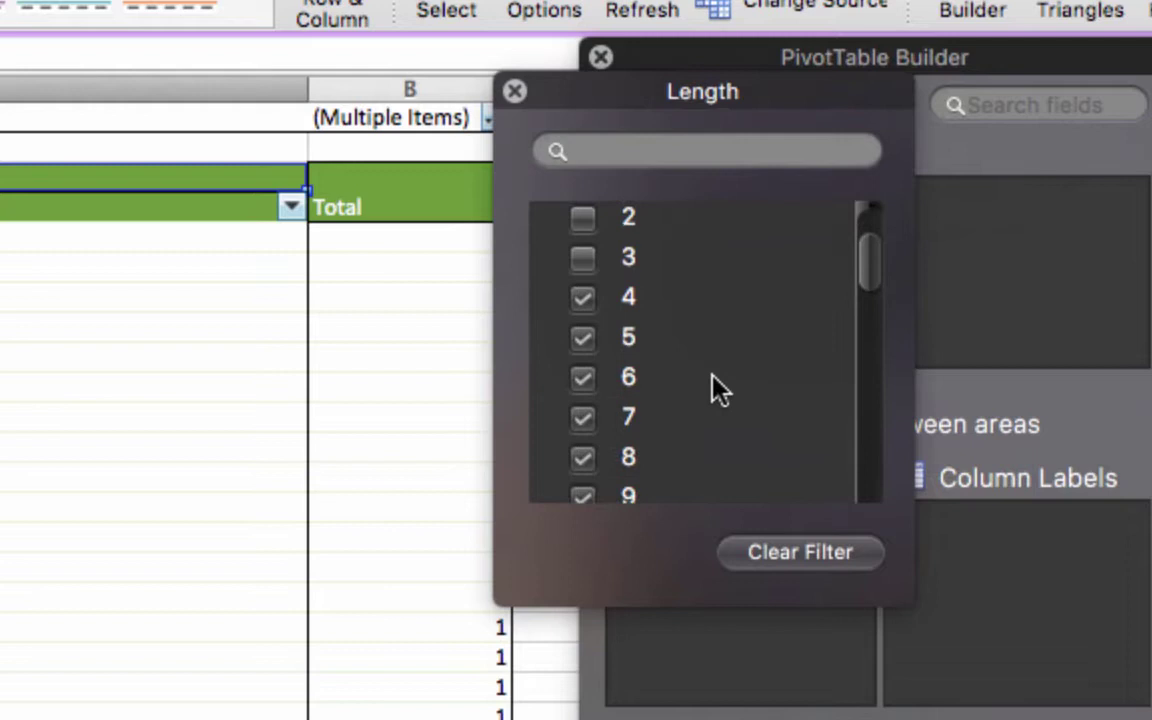
{"action": "scroll", "coordinate": [720, 390], "scroll_direction": "up", "scroll_amount": 1}
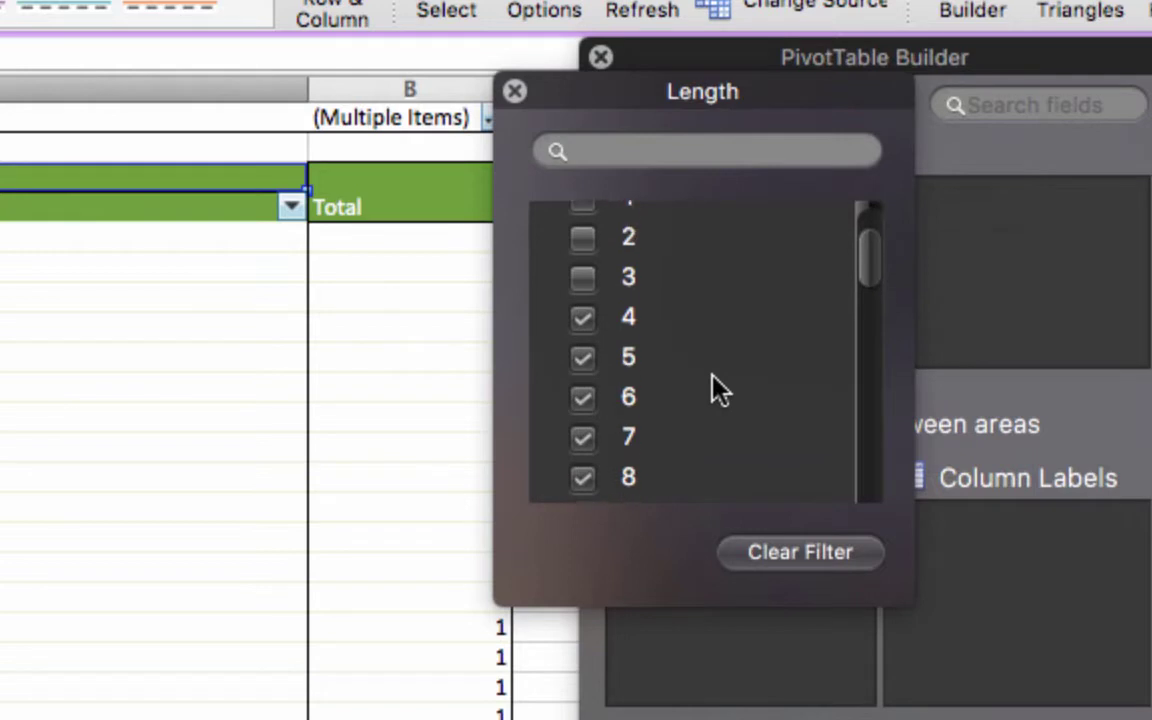
{"action": "left_click", "coordinate": [514, 91]}
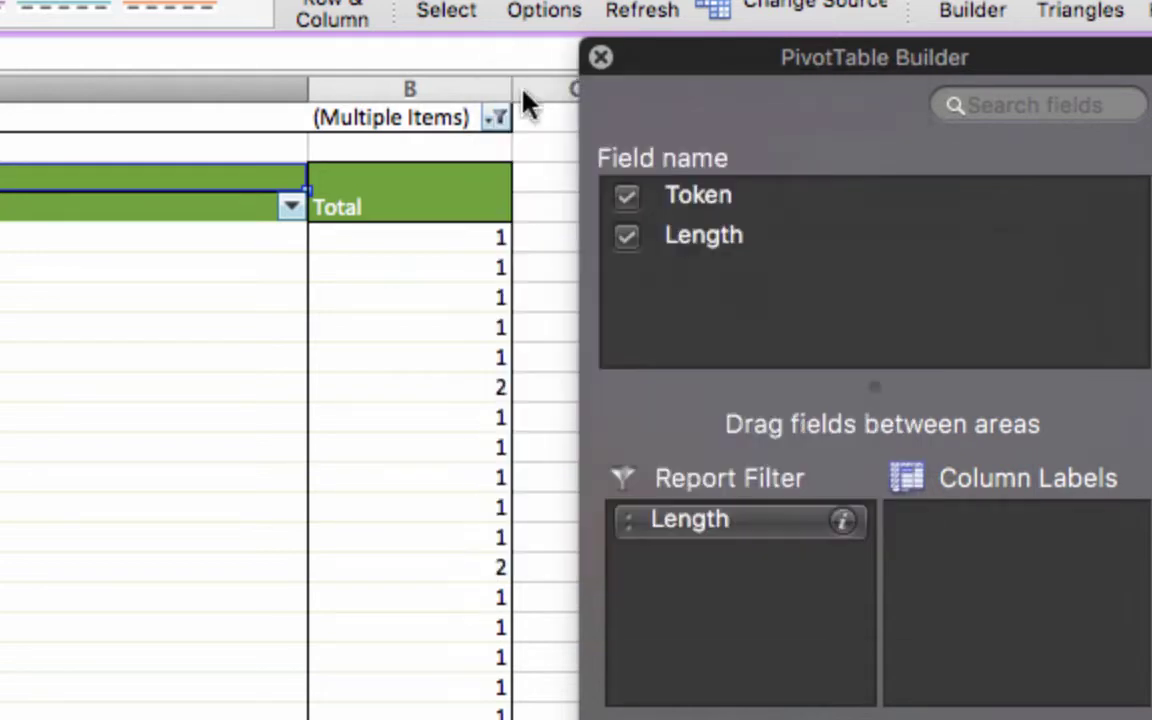
{"action": "left_click", "coordinate": [601, 58]}
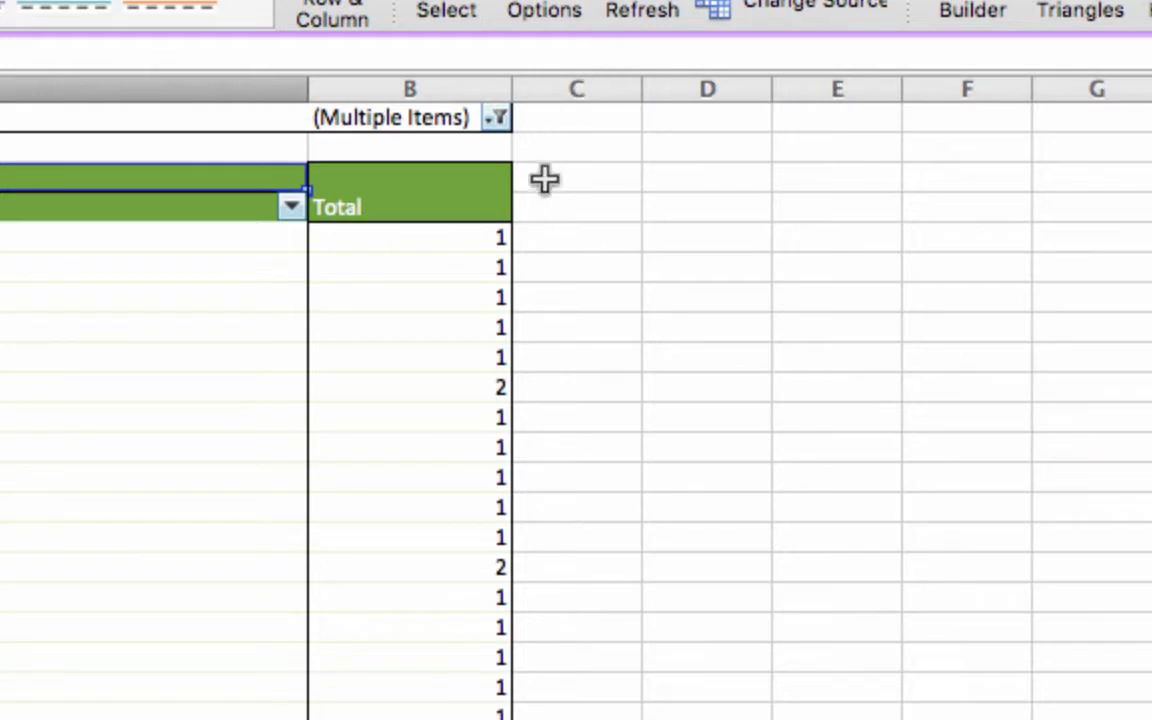
Enter the formula =B5+1 in C5, beside the first token count.
{"action": "left_click", "coordinate": [542, 238]}
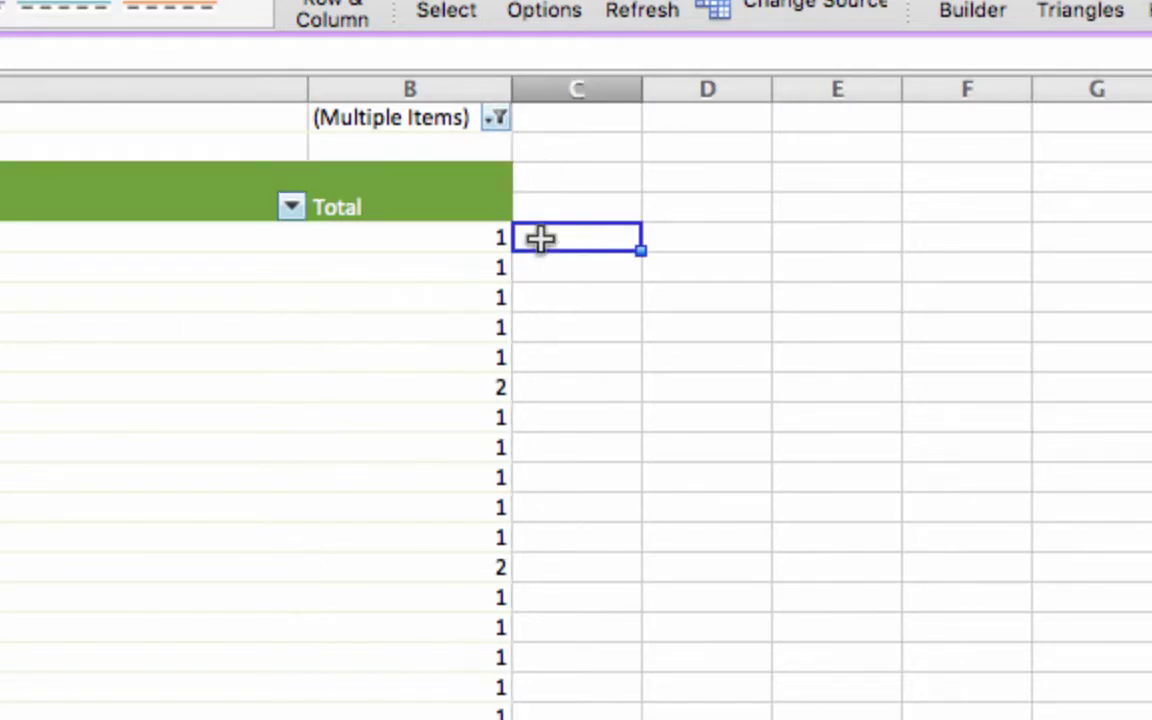
{"action": "scroll", "coordinate": [522, 419], "scroll_direction": "right", "scroll_amount": 10}
{"action": "scroll", "coordinate": [524, 421], "scroll_direction": "left", "scroll_amount": 10}
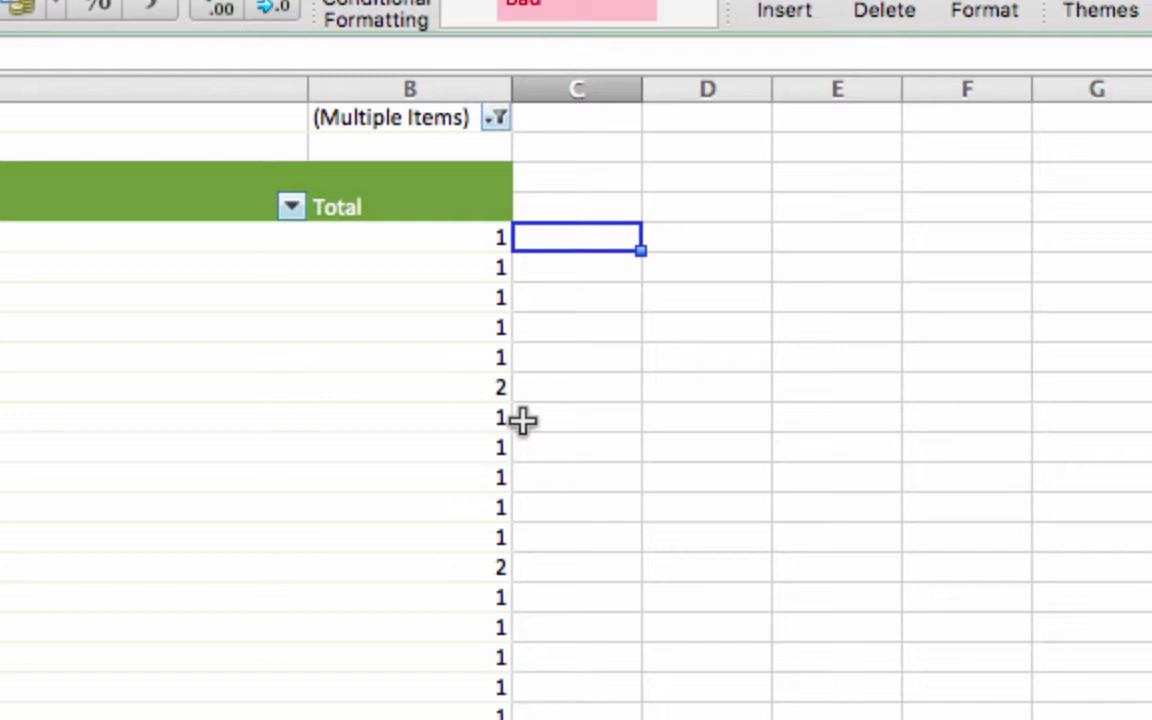
{"action": "type", "text": "="}
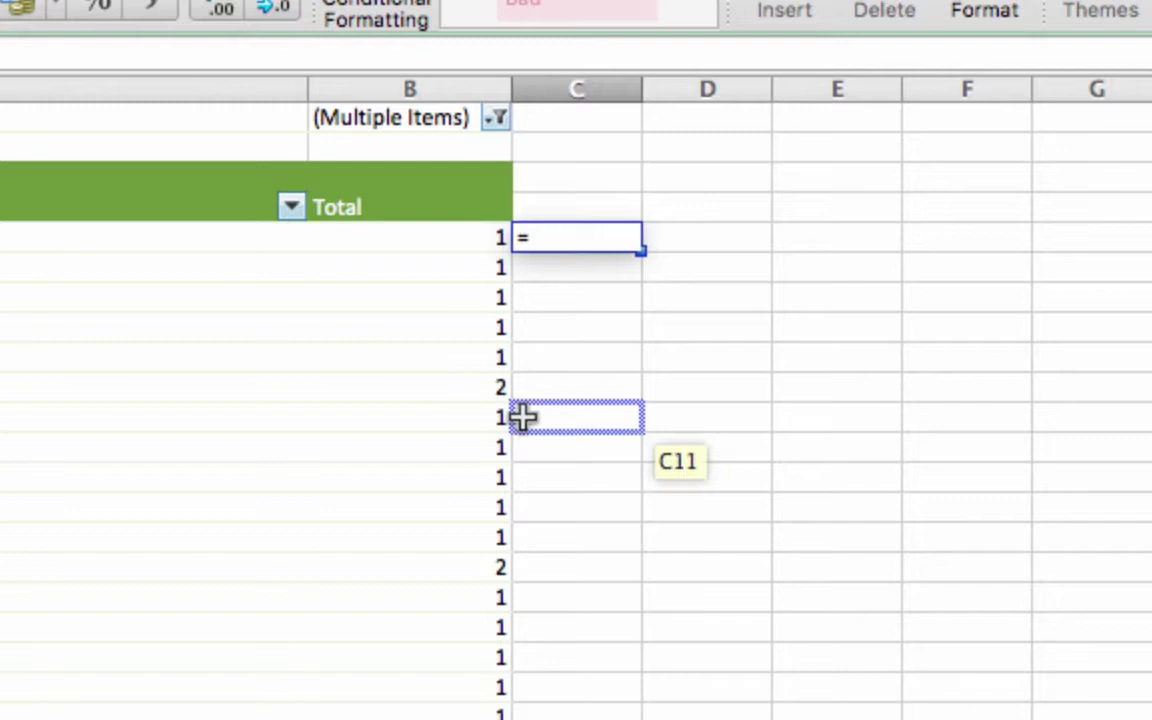
{"action": "left_click", "coordinate": [427, 247]}
{"action": "type", "text": "+1"}
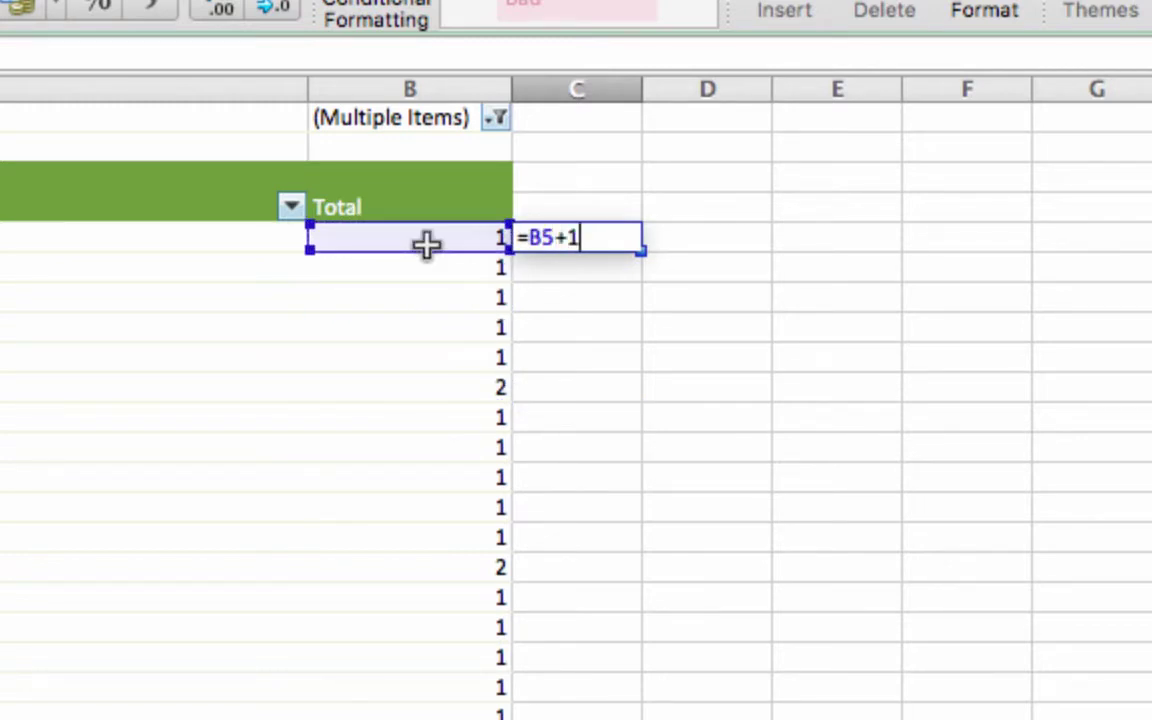
{"action": "key", "text": "Return"}
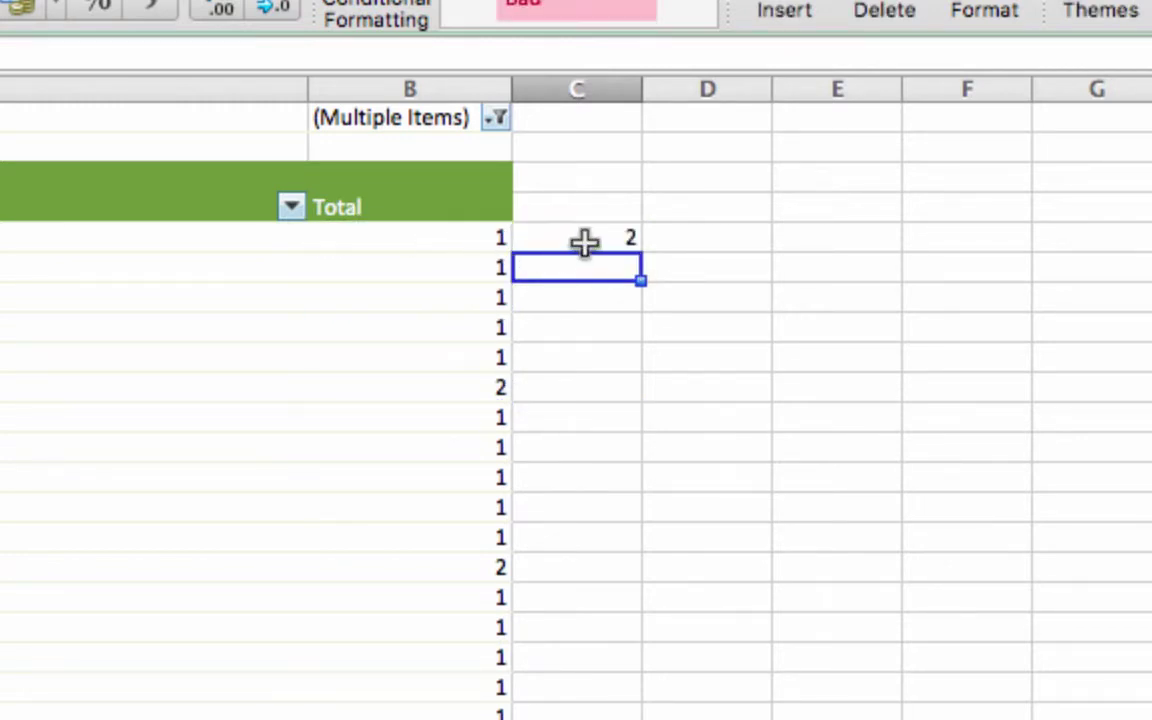
Fill the add-one formula from C5 down column C alongside all the PivotTable's token counts.
{"action": "left_click", "coordinate": [590, 240]}
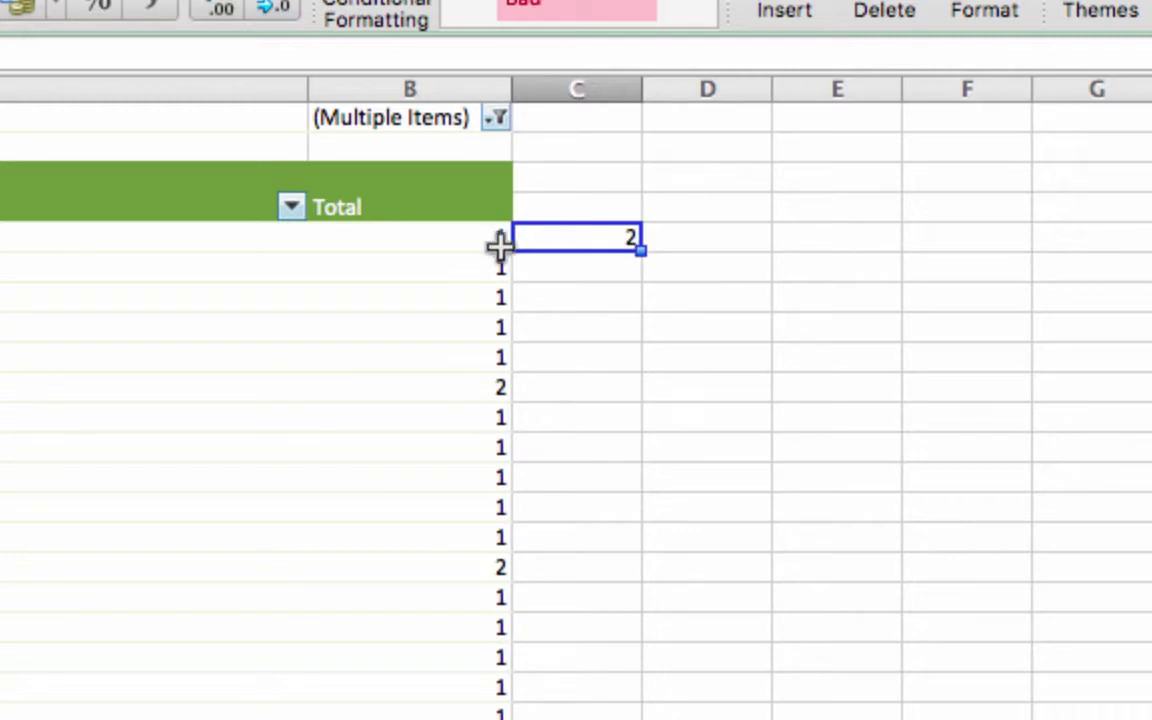
{"action": "key", "text": "Delete"}
{"action": "key", "text": "super+z"}
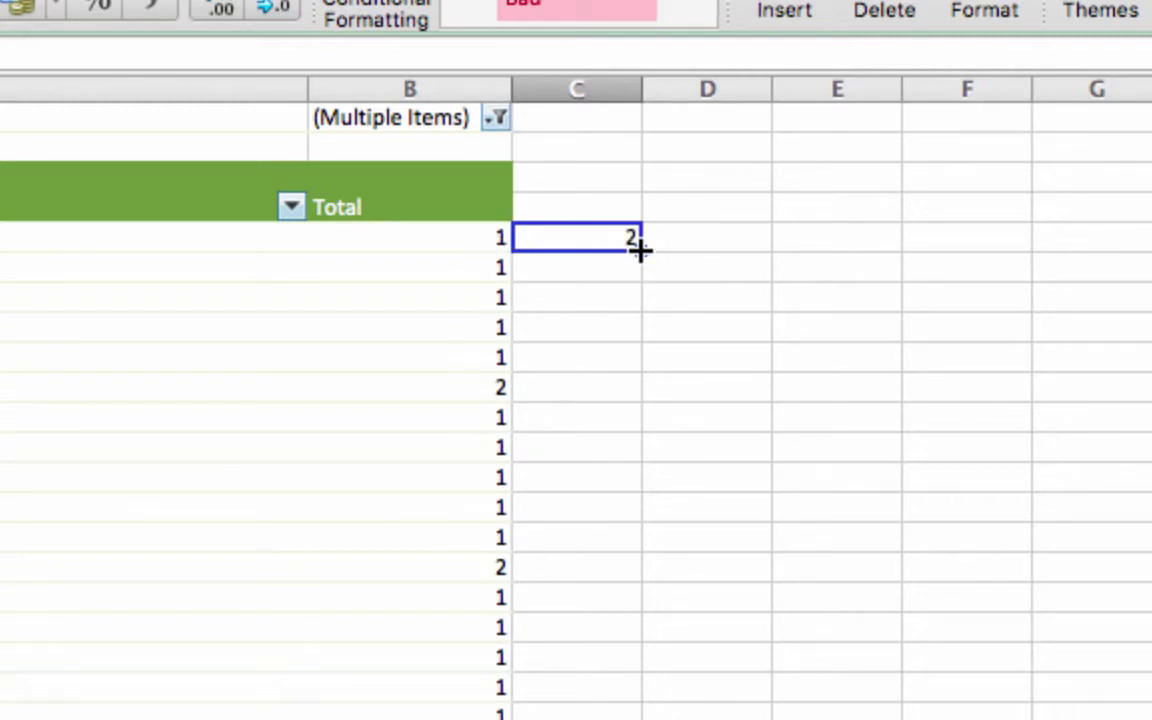
{"action": "double_click", "coordinate": [640, 250]}
{"action": "left_click", "coordinate": [589, 231]}
{"action": "scroll", "coordinate": [588, 232], "scroll_direction": "down", "scroll_amount": 5}
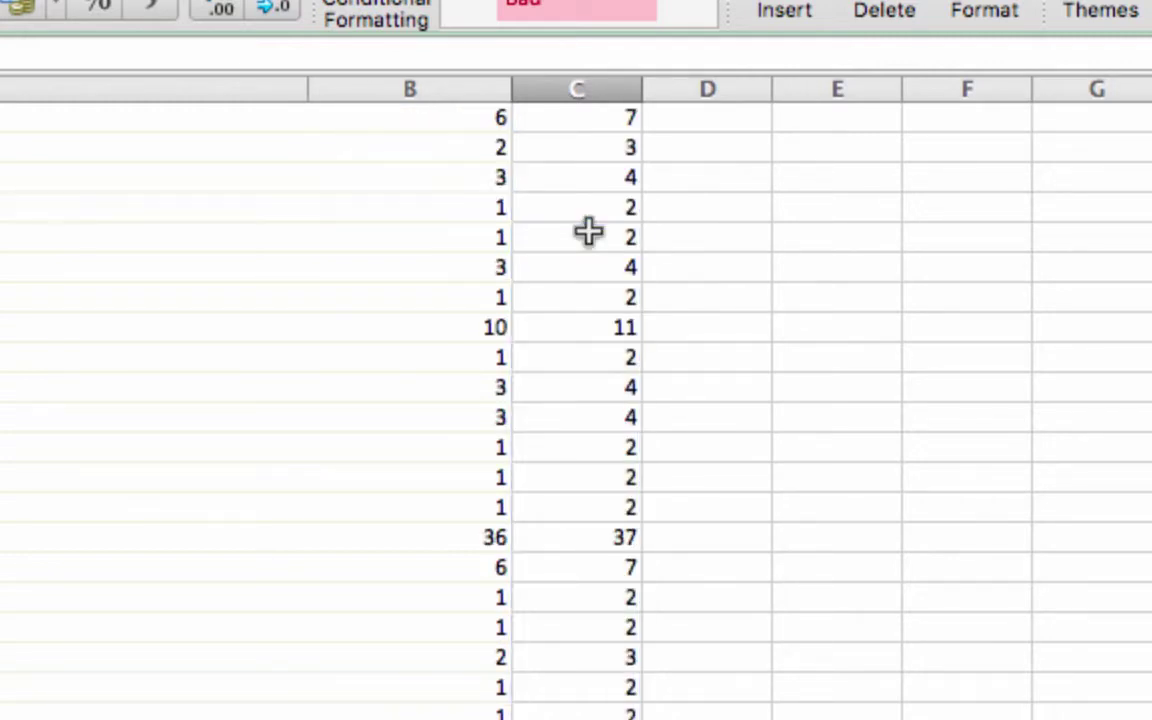
{"action": "scroll", "coordinate": [588, 232], "scroll_direction": "up", "scroll_amount": 5}
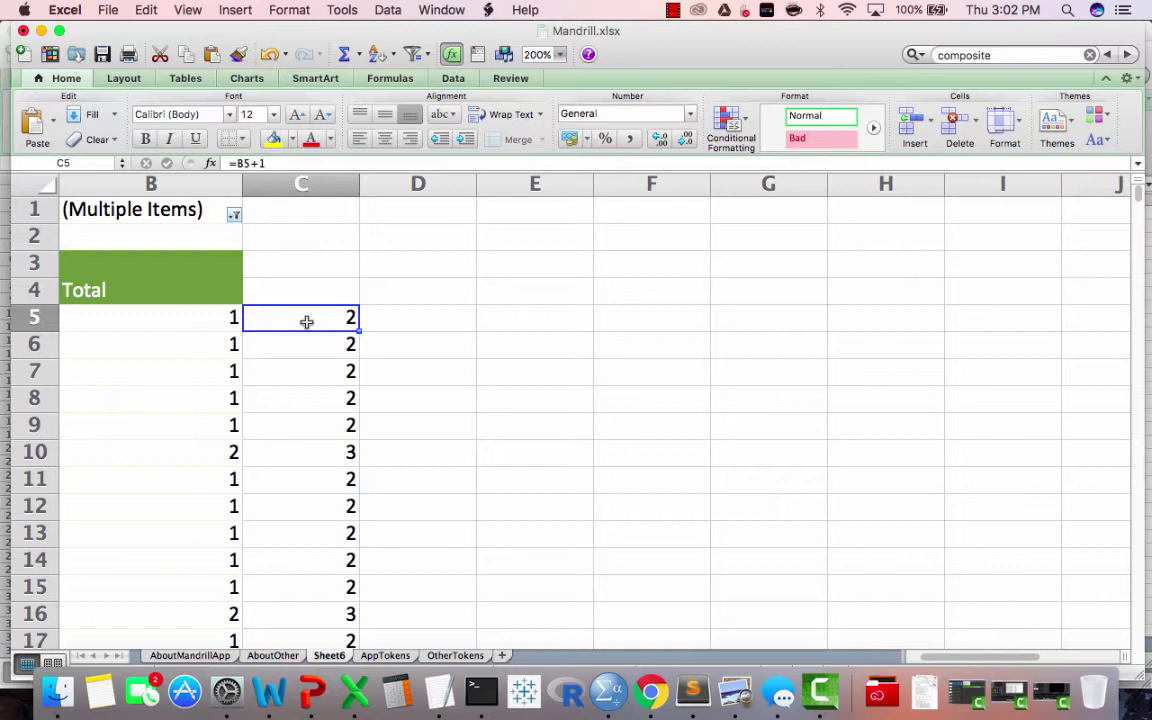
Replace the formula in C821, beside the PivotTable's grand total, with =SUM(C5:C820).
{"action": "key", "text": "super+Down"}
{"action": "scroll", "coordinate": [328, 336], "scroll_direction": "down", "scroll_amount": 2}
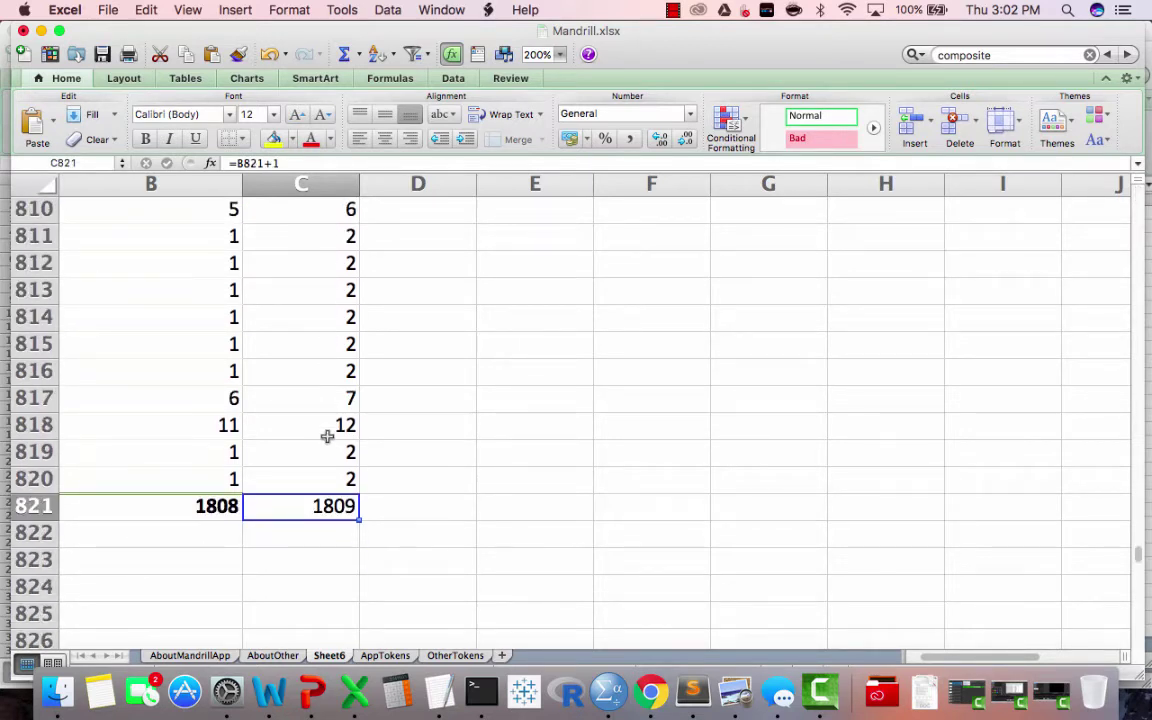
{"action": "left_click", "coordinate": [215, 505]}
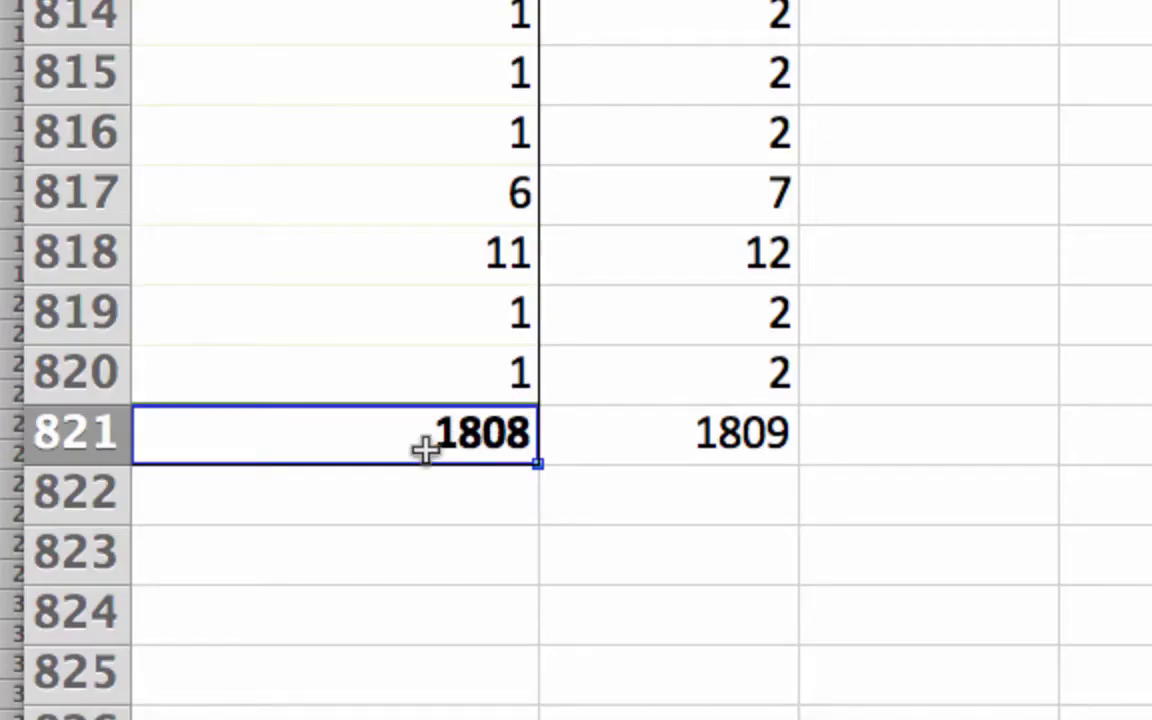
{"action": "left_click", "coordinate": [651, 426]}
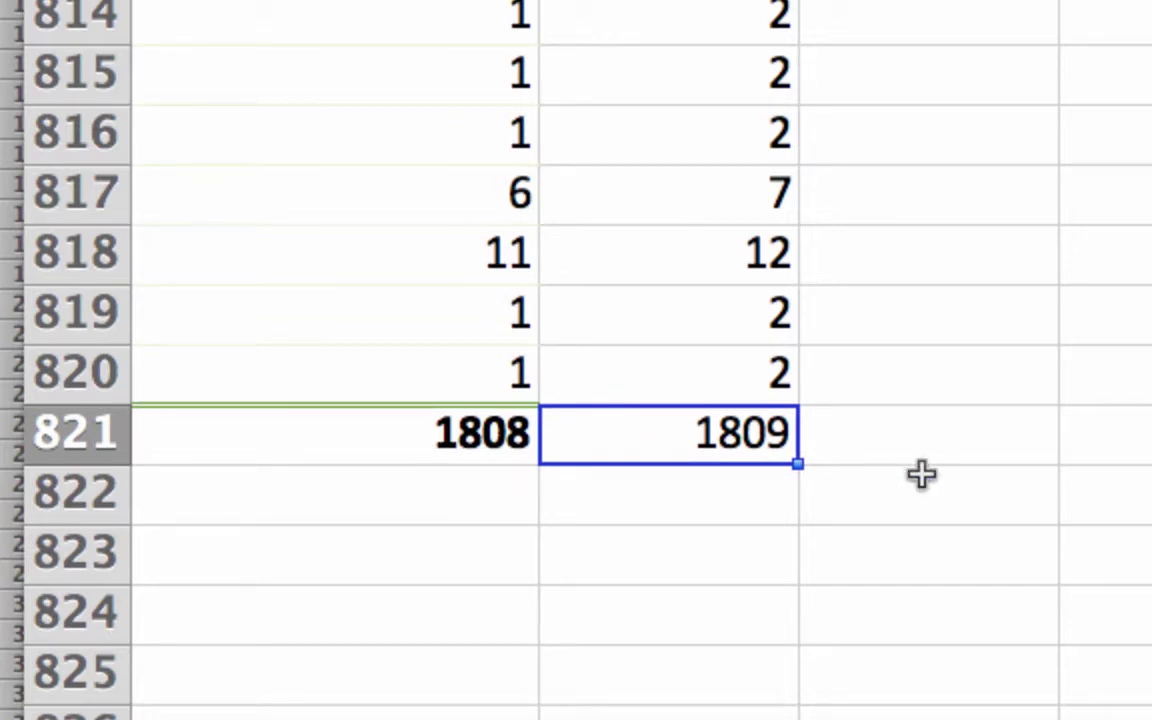
{"action": "key", "text": "F2"}
{"action": "type", "text": "="}
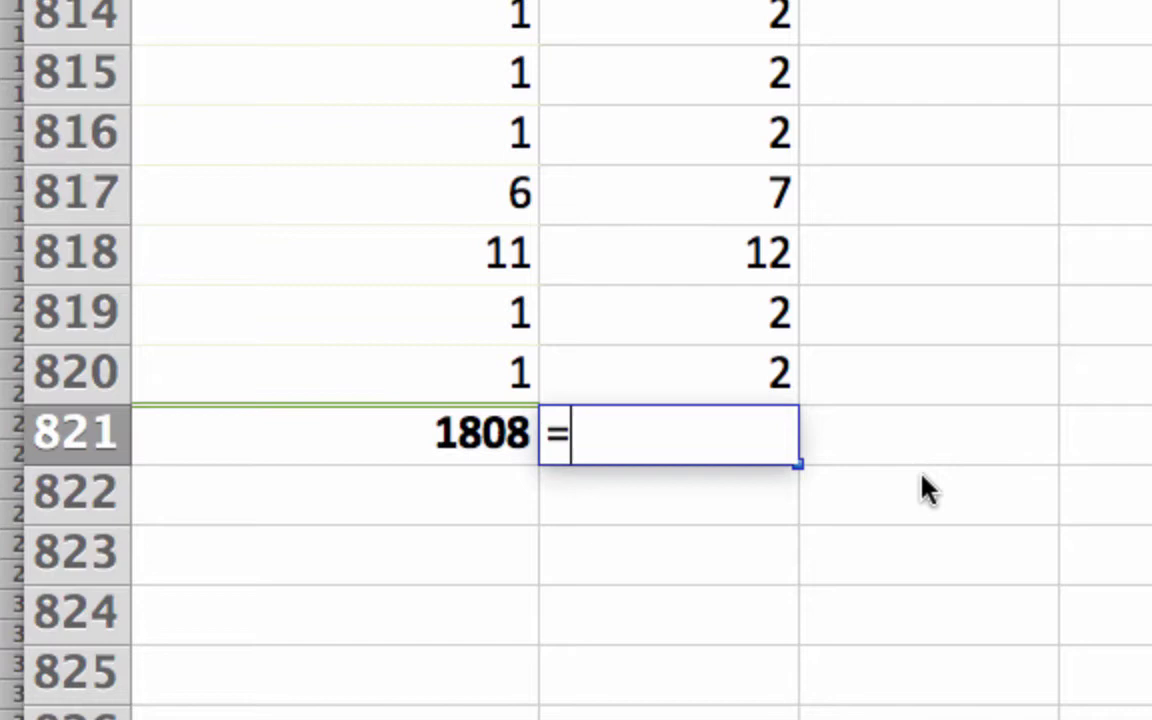
{"action": "type", "text": "sum("}
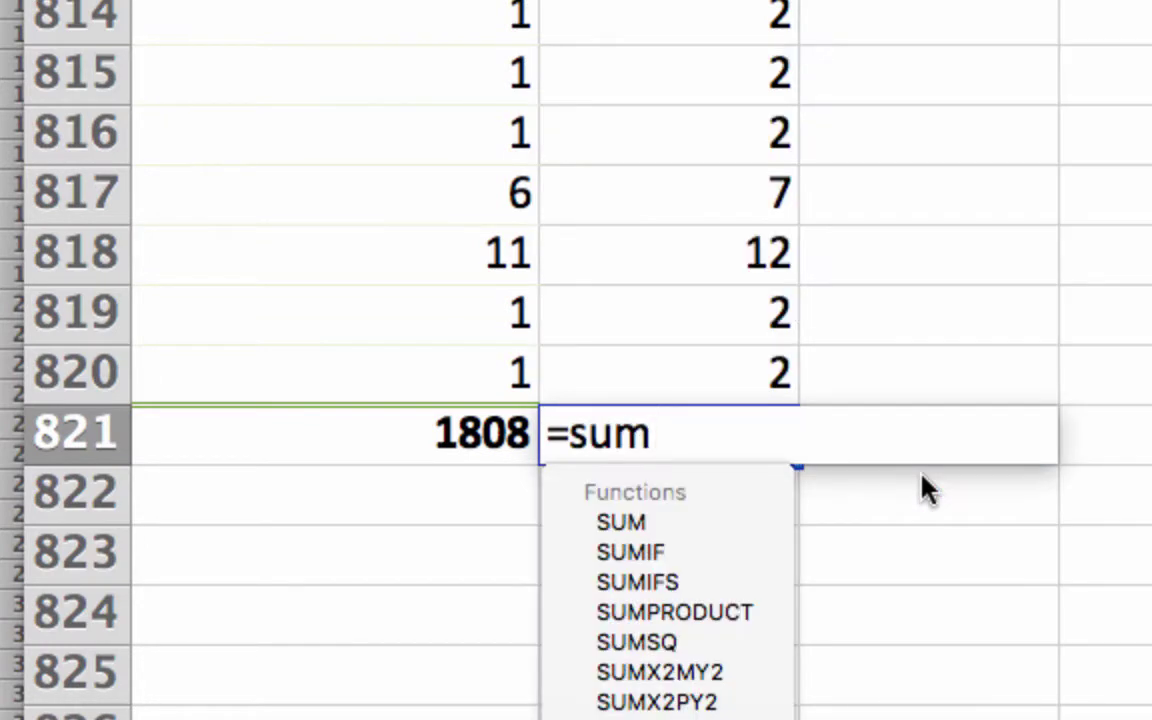
{"action": "left_click", "coordinate": [709, 366]}
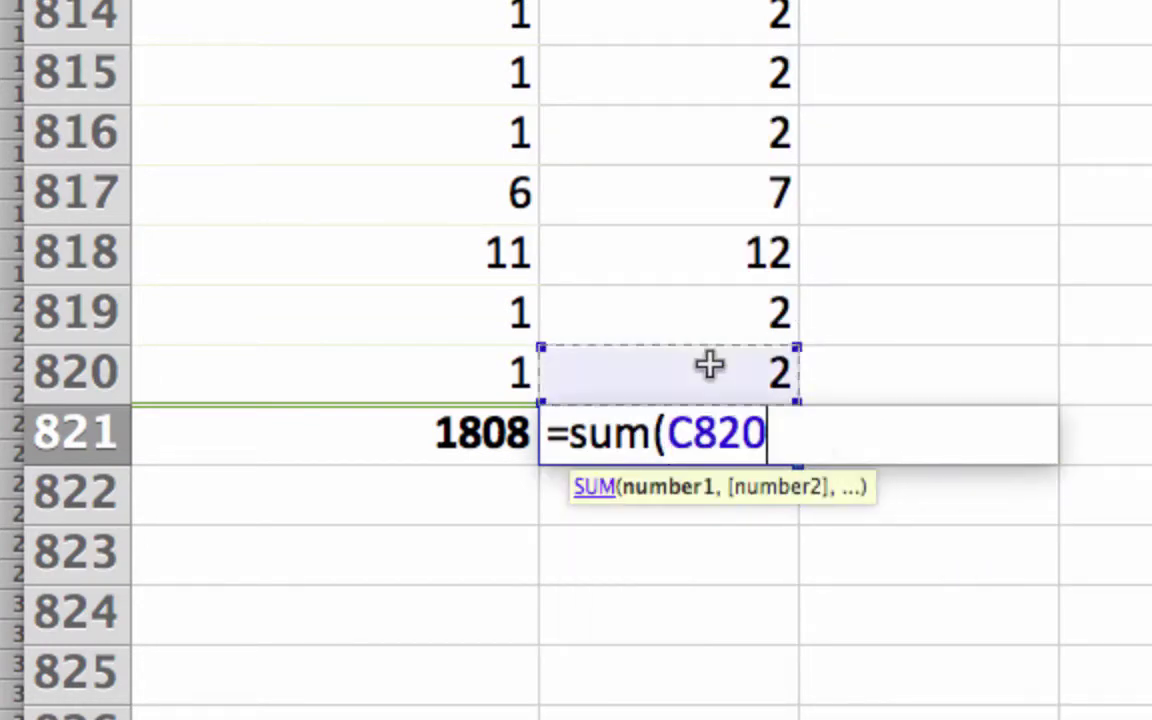
{"action": "key", "text": "ctrl+shift+Up"}
{"action": "scroll", "coordinate": [790, 355], "scroll_direction": "up", "scroll_amount": 4}
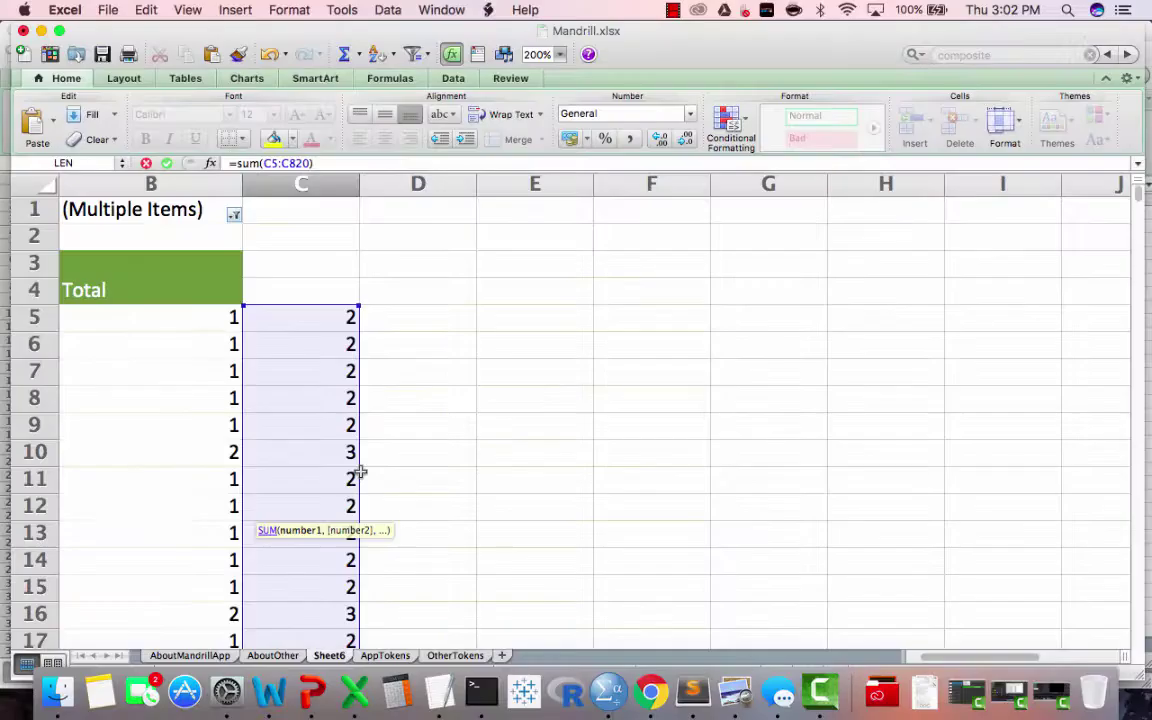
{"action": "type", "text": ")"}
{"action": "key", "text": "Return"}
{"action": "left_click", "coordinate": [311, 590]}
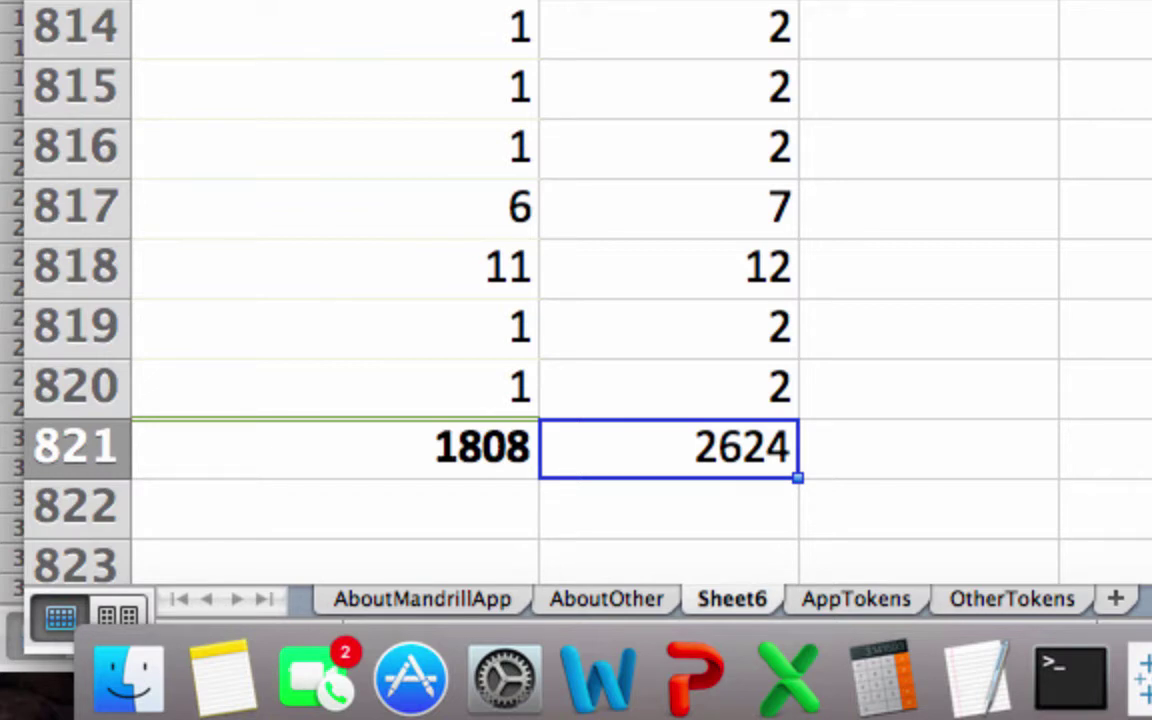
Examine the add-one counts in column C, the token labels and the Grand Total row 821.
{"action": "left_click", "coordinate": [533, 393]}
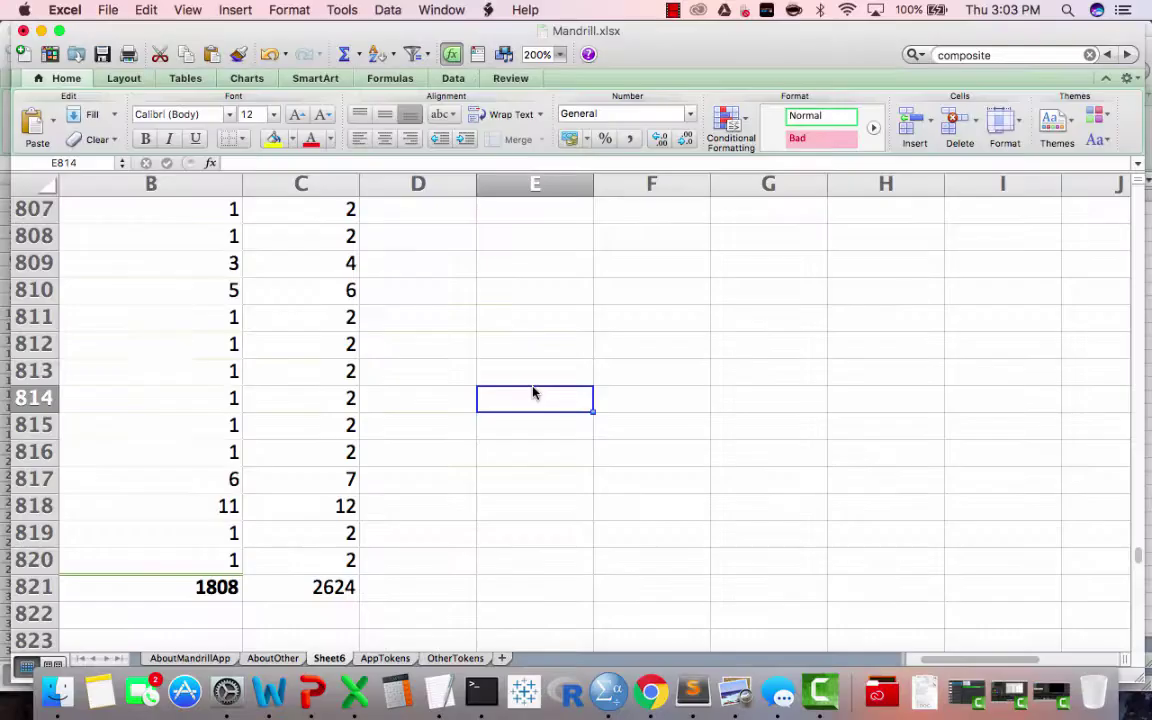
{"action": "left_click", "coordinate": [334, 405]}
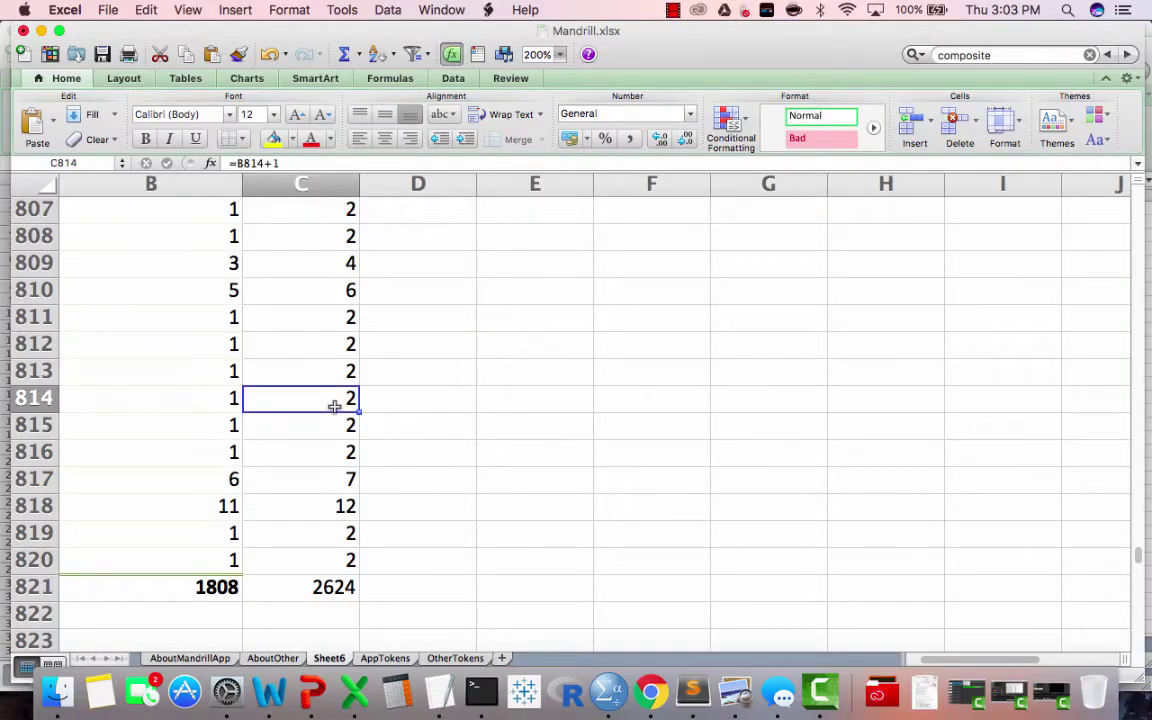
{"action": "key", "text": "super+Up"}
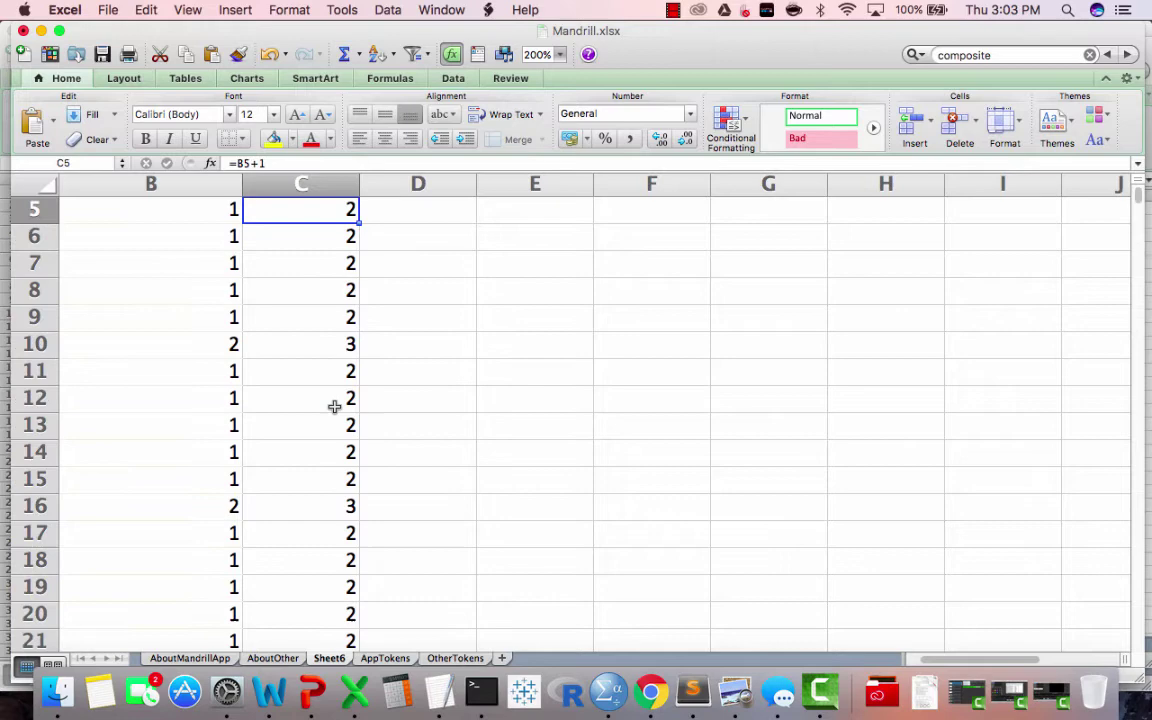
{"action": "key", "text": "super+Down"}
{"action": "scroll", "coordinate": [330, 450], "scroll_direction": "left", "scroll_amount": 3}
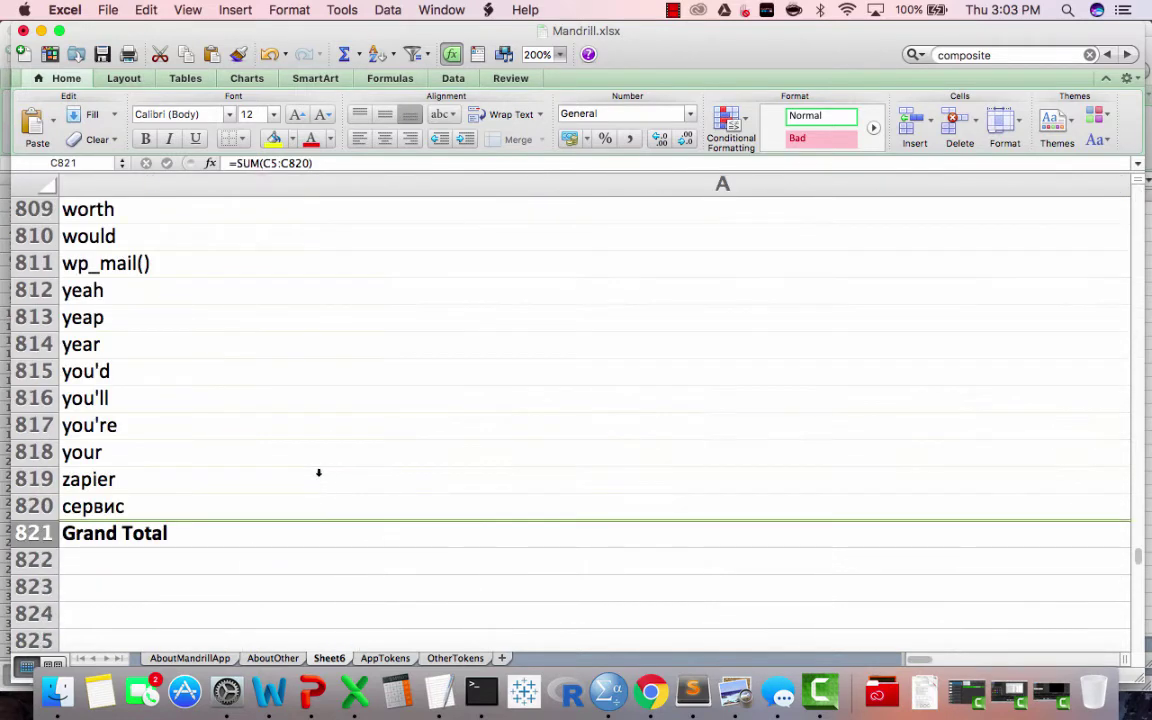
{"action": "scroll", "coordinate": [319, 472], "scroll_direction": "right", "scroll_amount": 4}
{"action": "scroll", "coordinate": [319, 472], "scroll_direction": "left", "scroll_amount": 1}
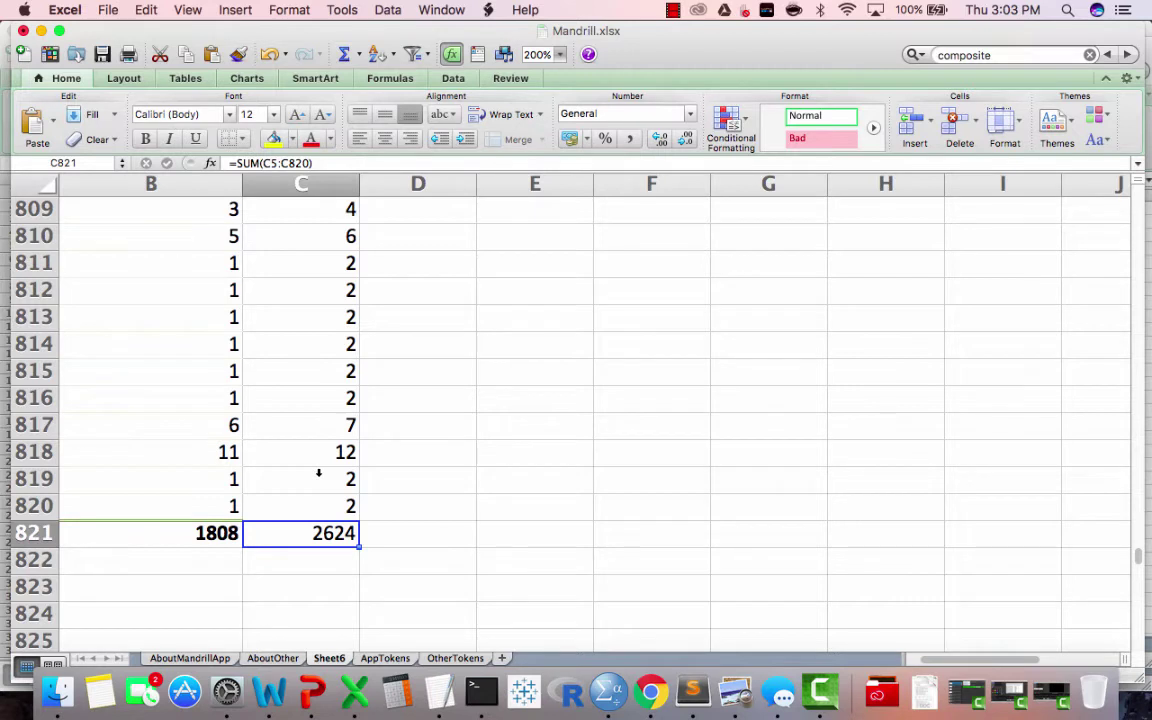
{"action": "left_click", "coordinate": [27, 533]}
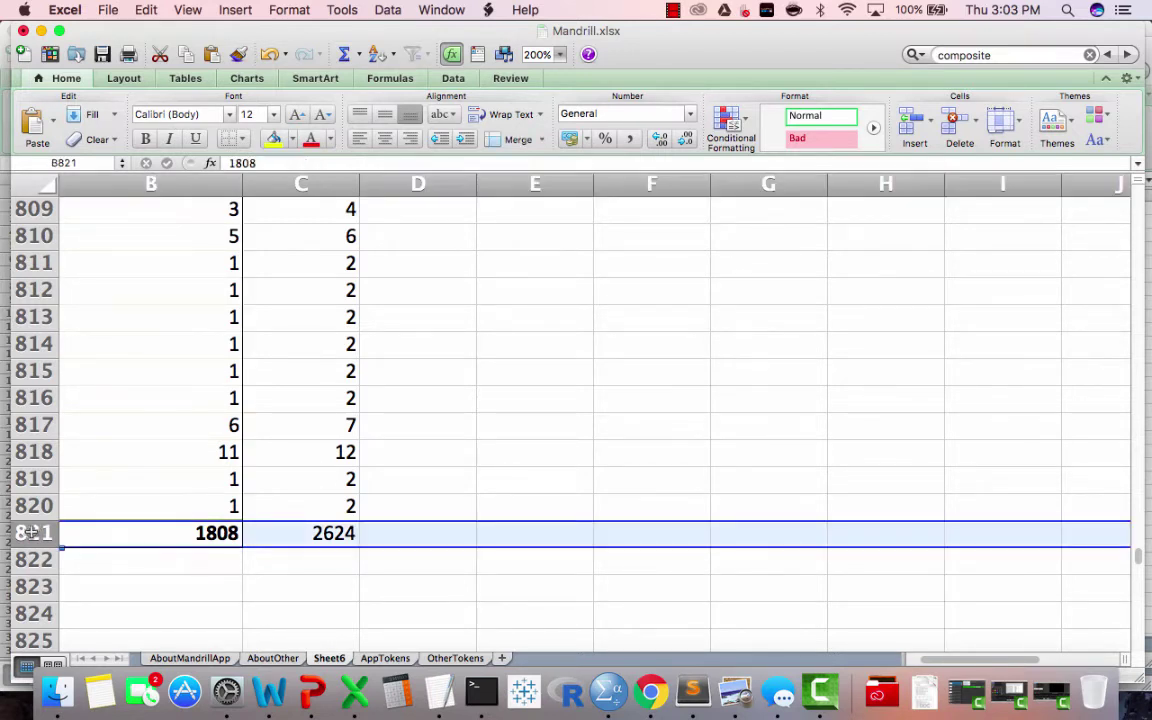
{"action": "left_click", "coordinate": [310, 531]}
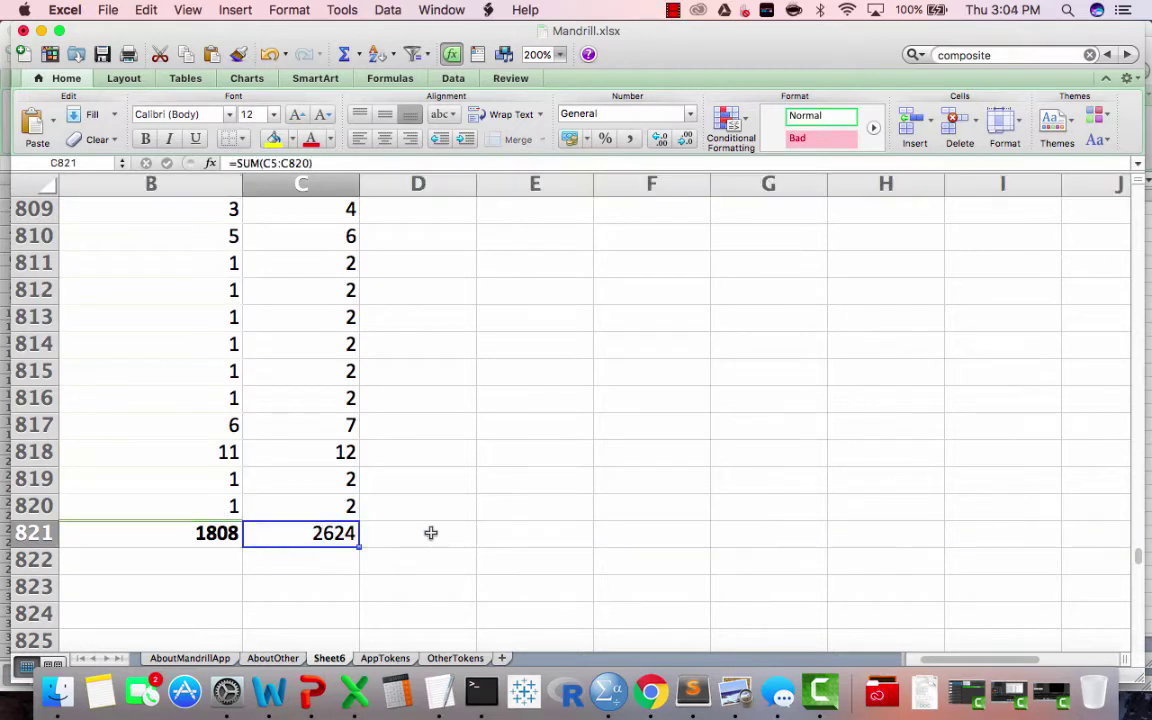
Enter the formula =C5/C$821 in D5 to divide the first adjusted count by the adjusted total.
{"action": "key", "text": "super+Up"}
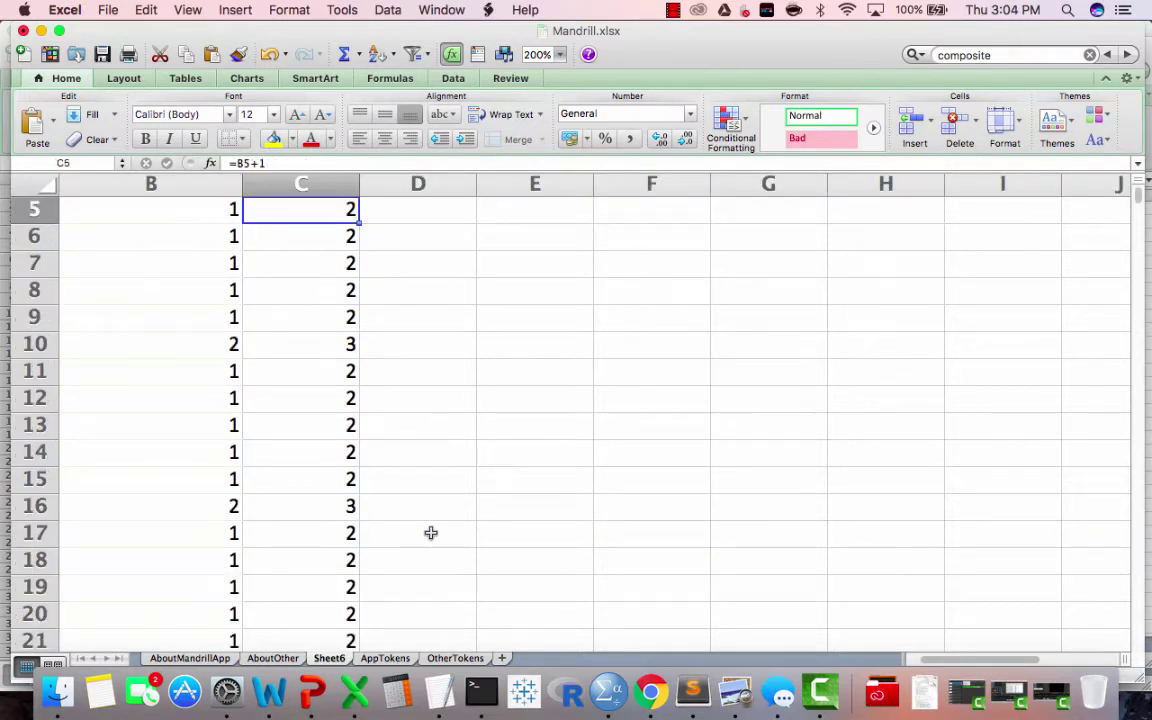
{"action": "scroll", "coordinate": [430, 533], "scroll_direction": "up", "scroll_amount": 2}
{"action": "left_click", "coordinate": [400, 317]}
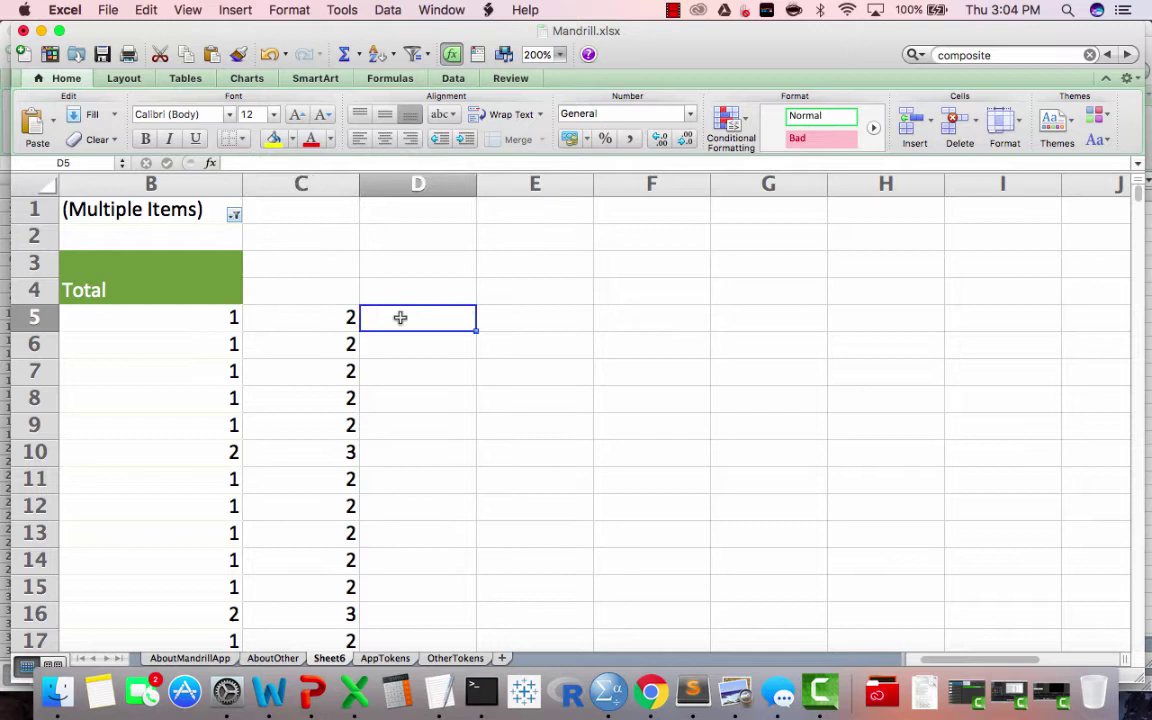
{"action": "type", "text": "="}
{"action": "left_click", "coordinate": [329, 317]}
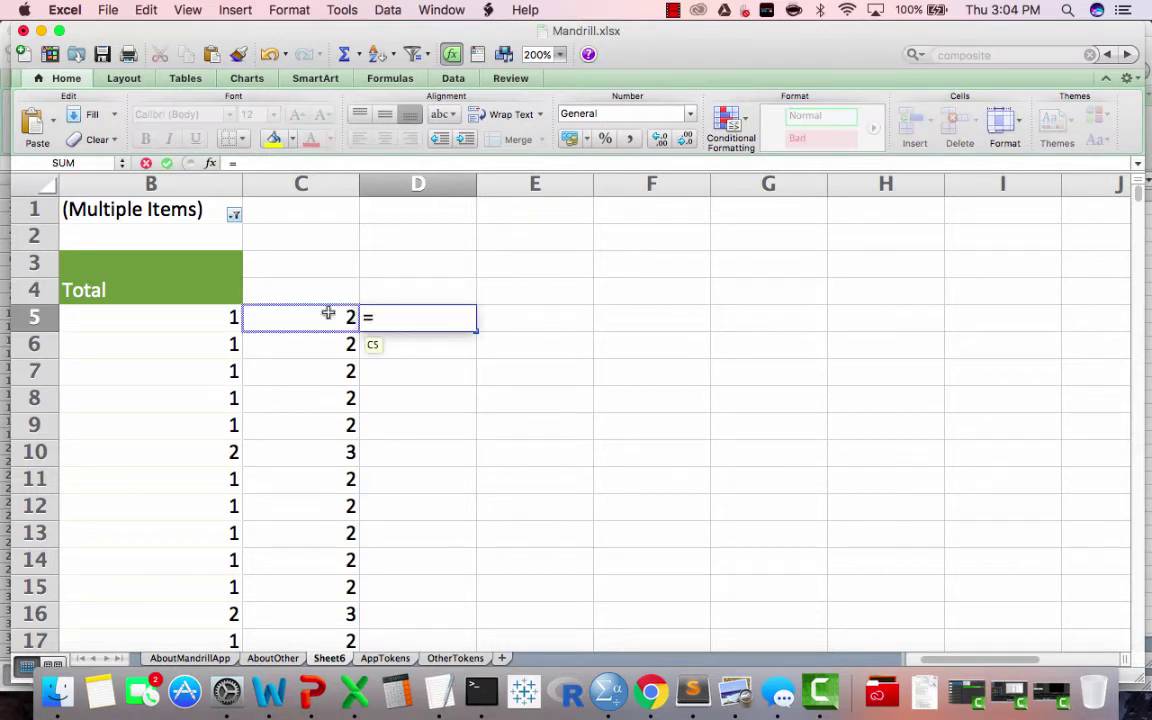
{"action": "type", "text": "/"}
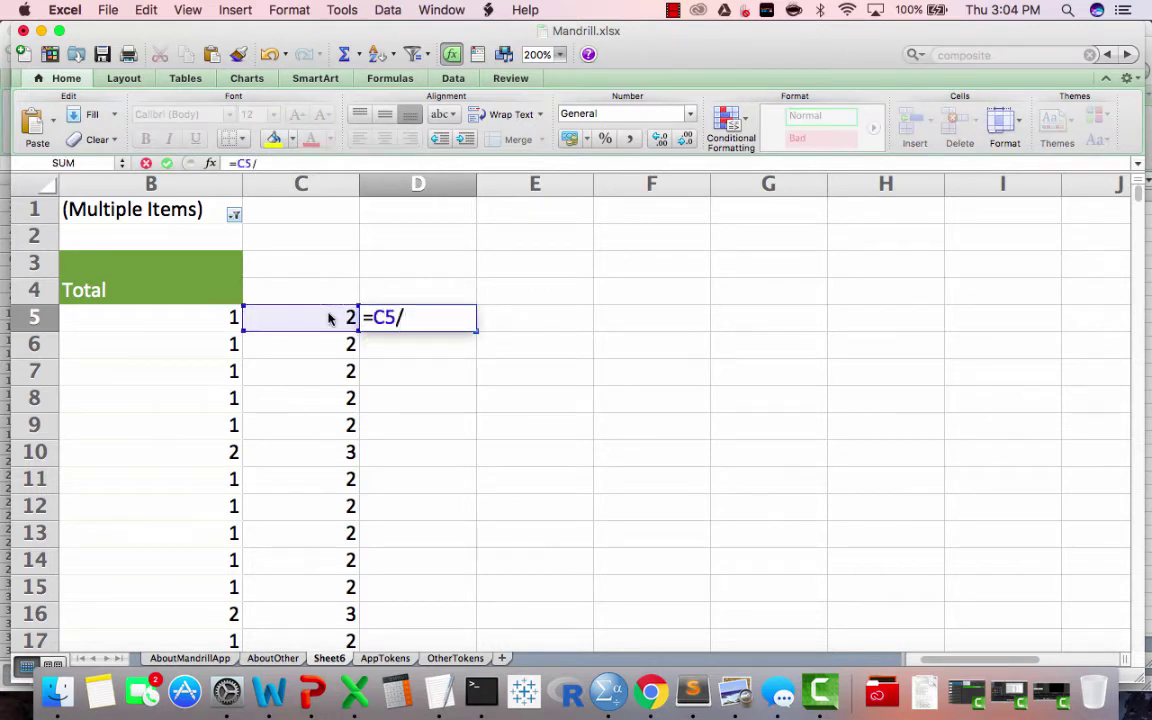
{"action": "type", "text": "c$"}
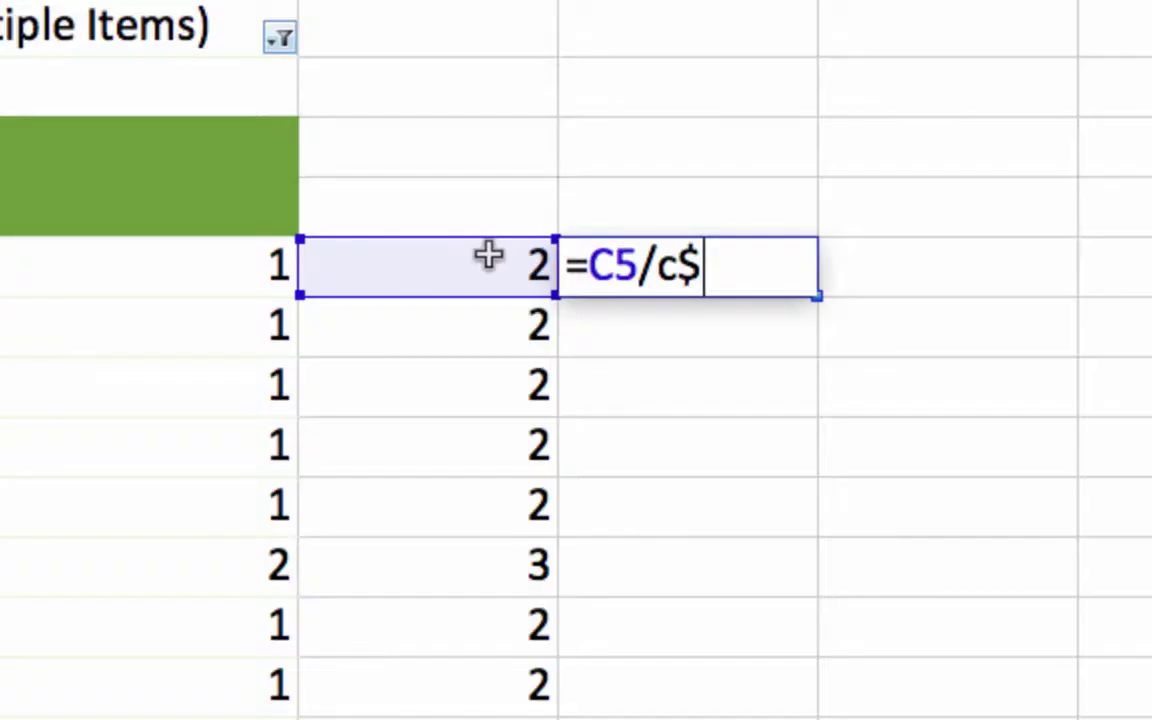
{"action": "type", "text": "821"}
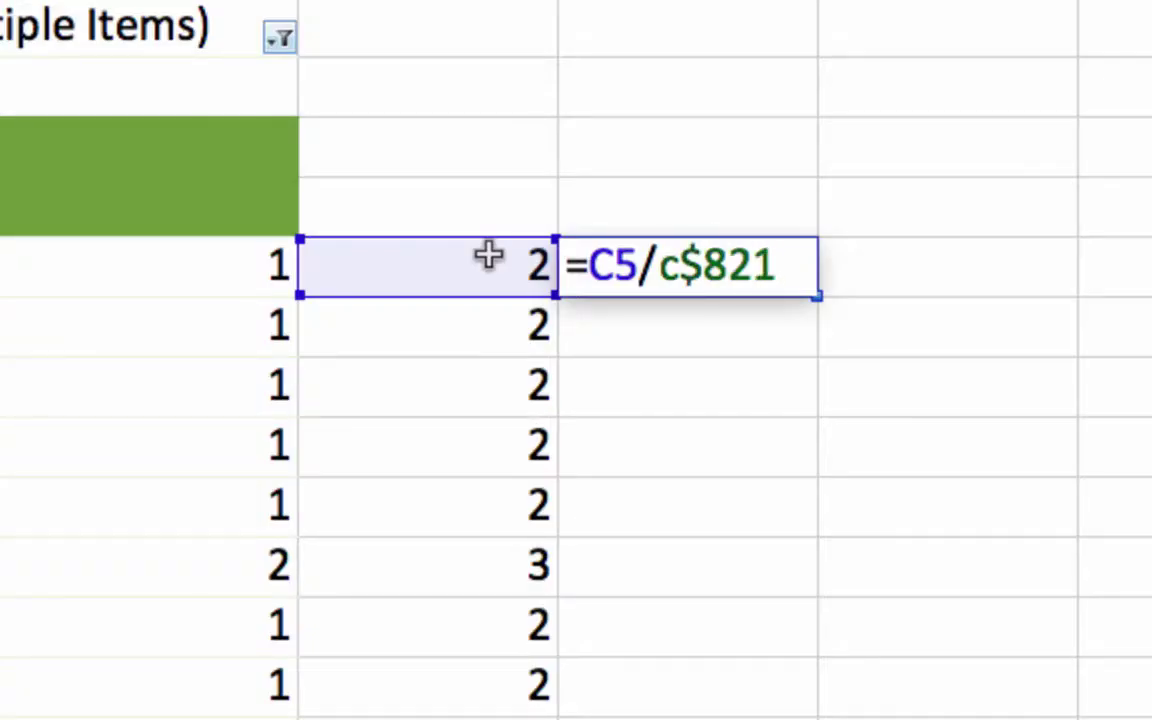
{"action": "key", "text": "Return"}
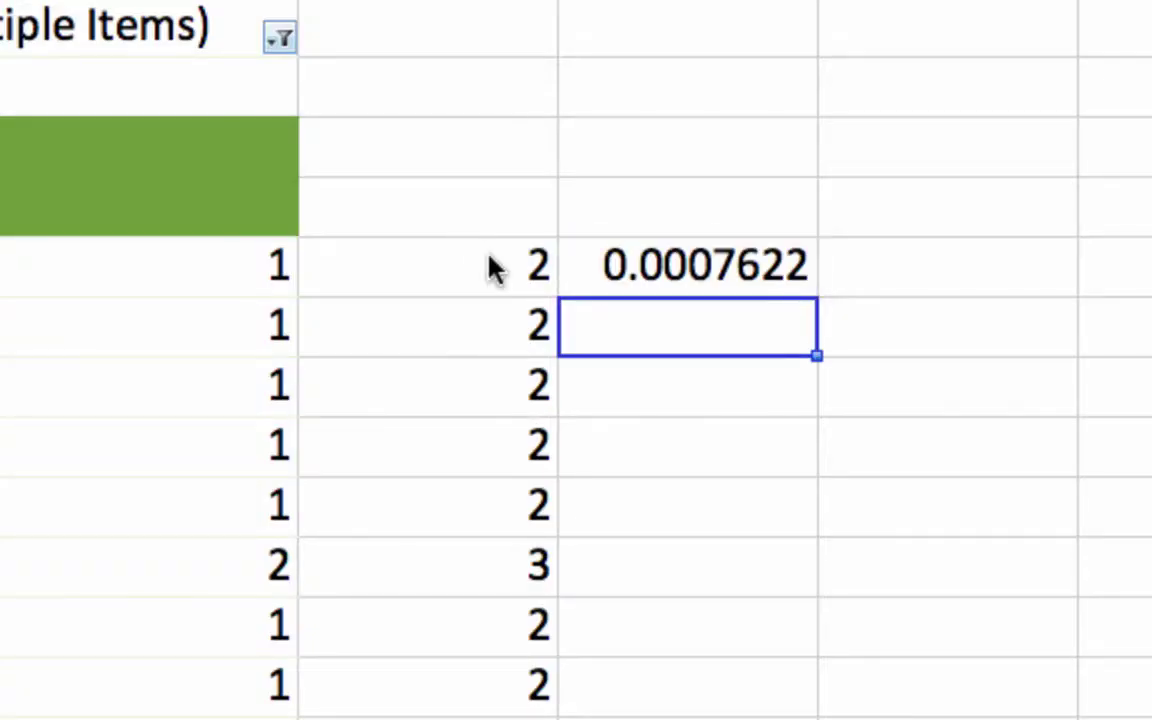
Fill the probability formula from D5 down column D and check several of the filled cells.
{"action": "key", "text": "Up"}
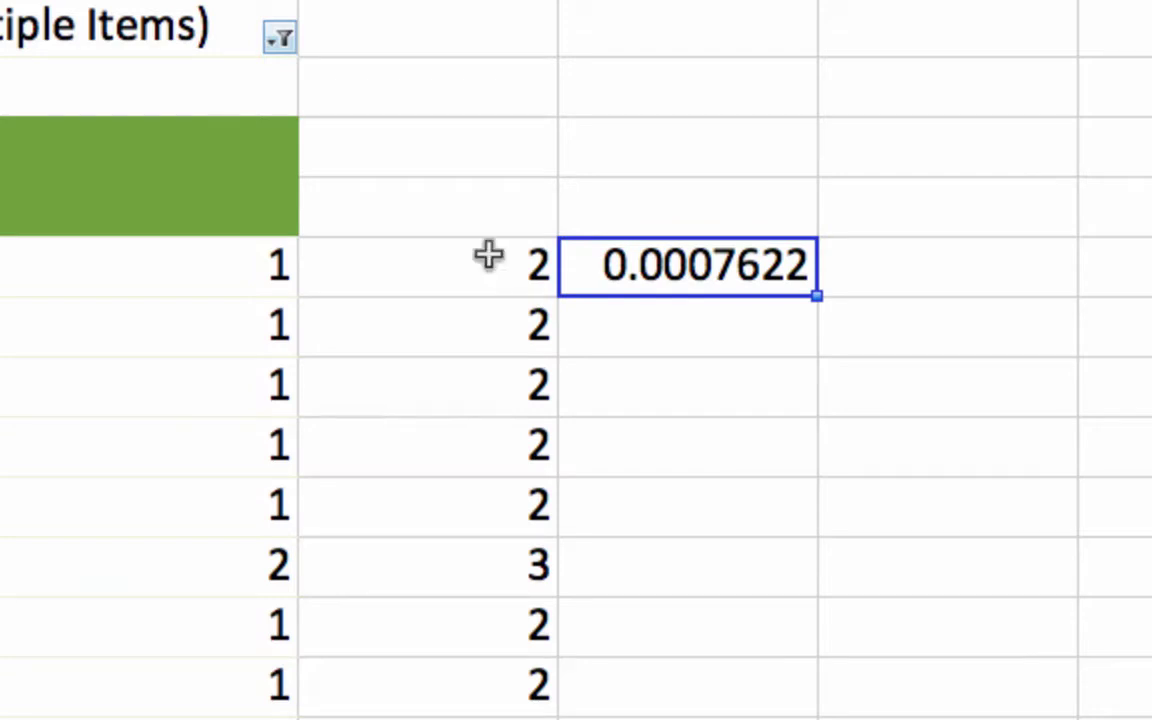
{"action": "double_click", "coordinate": [818, 296]}
{"action": "left_click", "coordinate": [710, 265]}
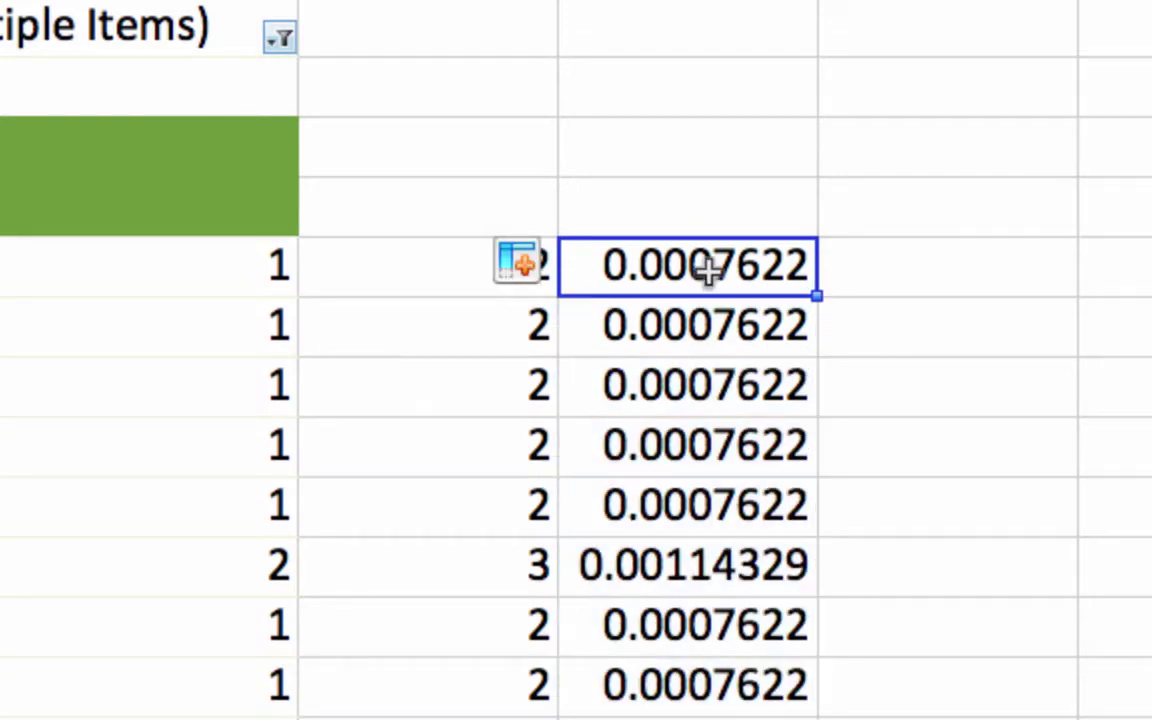
{"action": "left_click", "coordinate": [715, 325]}
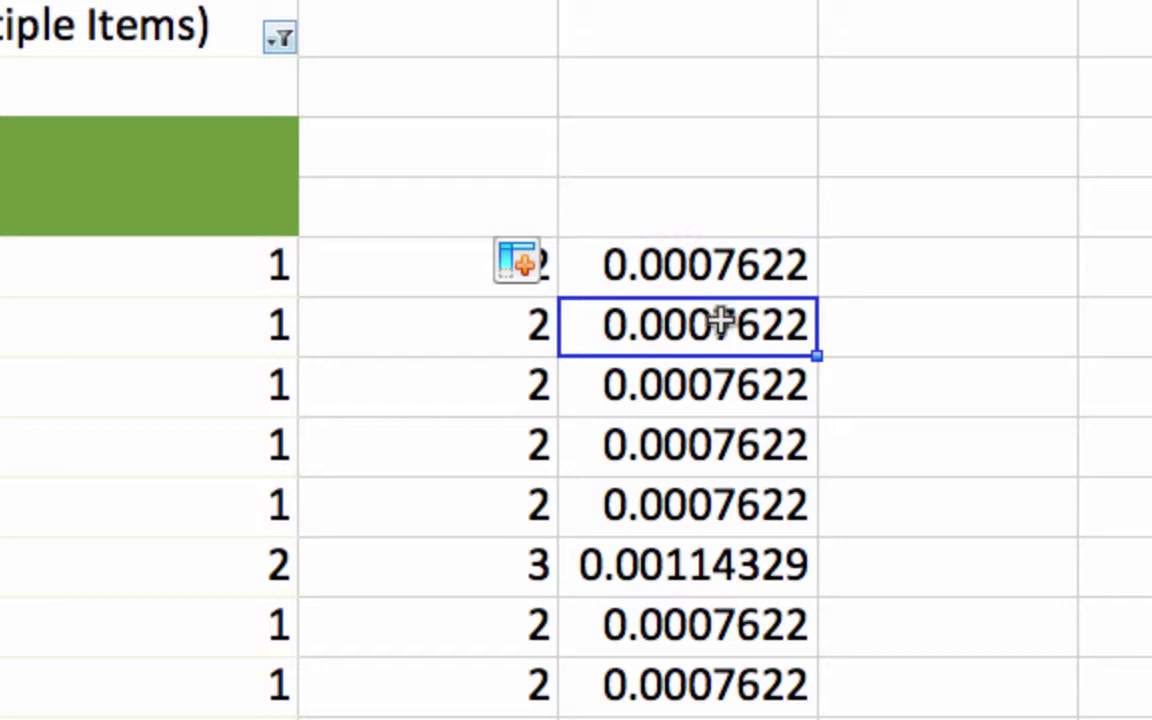
{"action": "left_click", "coordinate": [697, 540]}
{"action": "left_click", "coordinate": [688, 307]}
{"action": "left_click", "coordinate": [686, 270]}
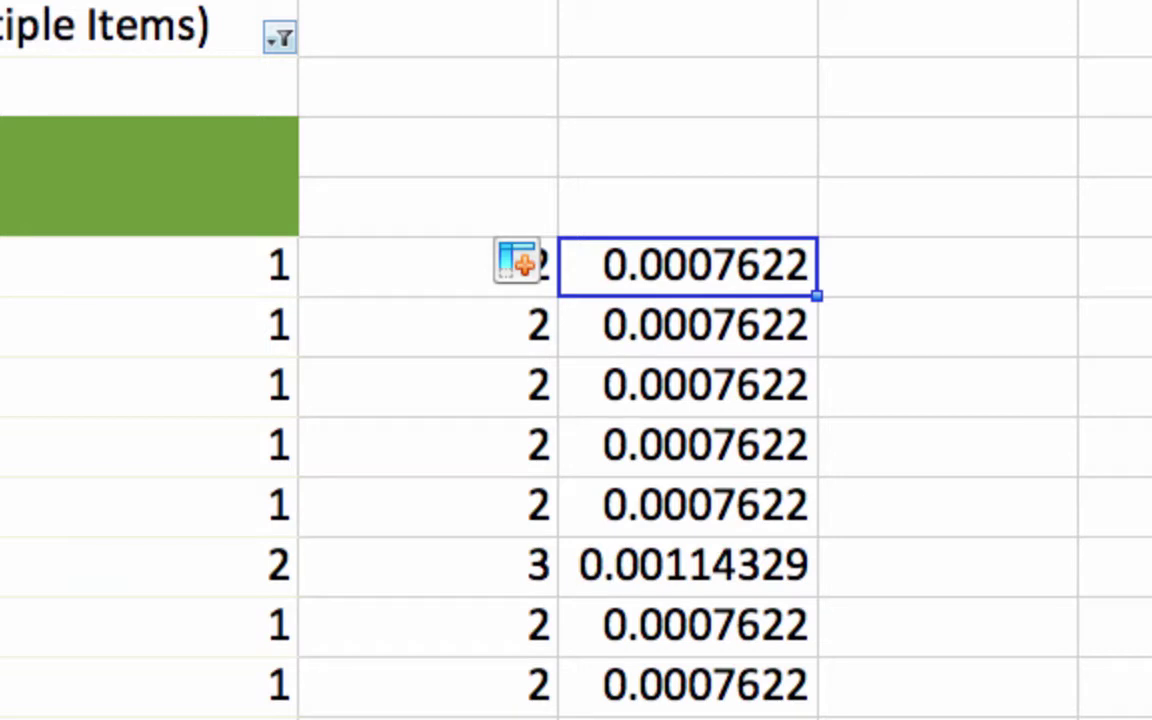
Enter the formula =LN(D5) in E5 to take the natural log of the first probability.
{"action": "left_click", "coordinate": [896, 269]}
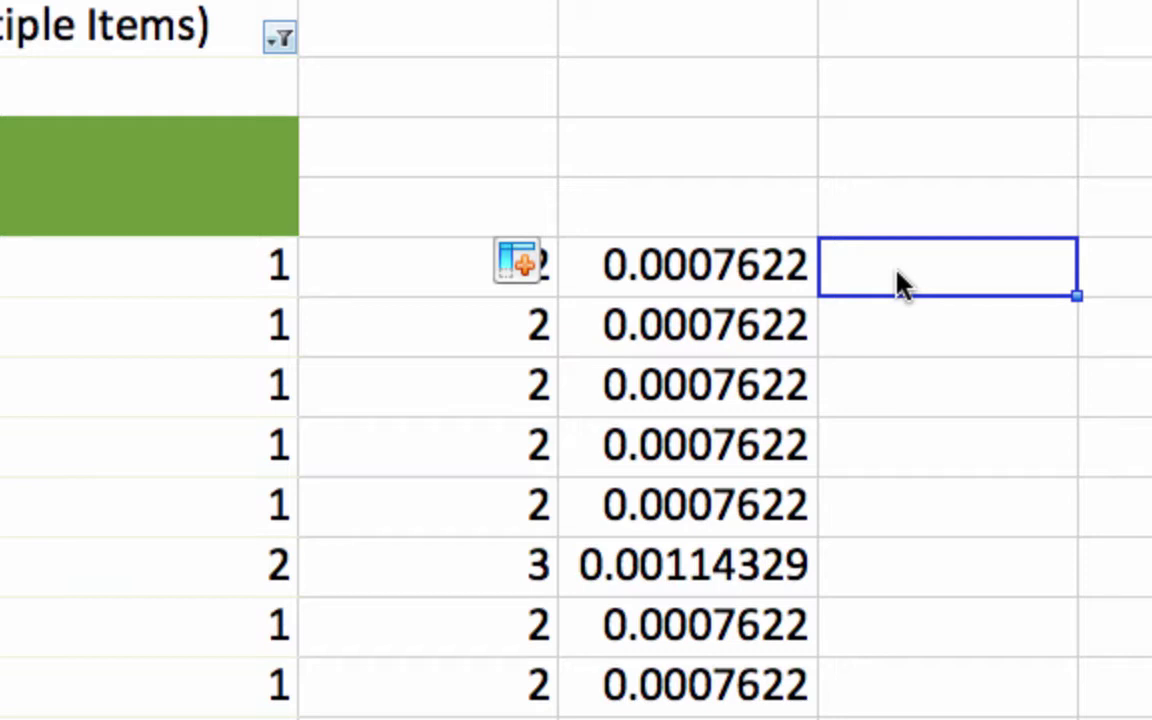
{"action": "type", "text": "=ln"}
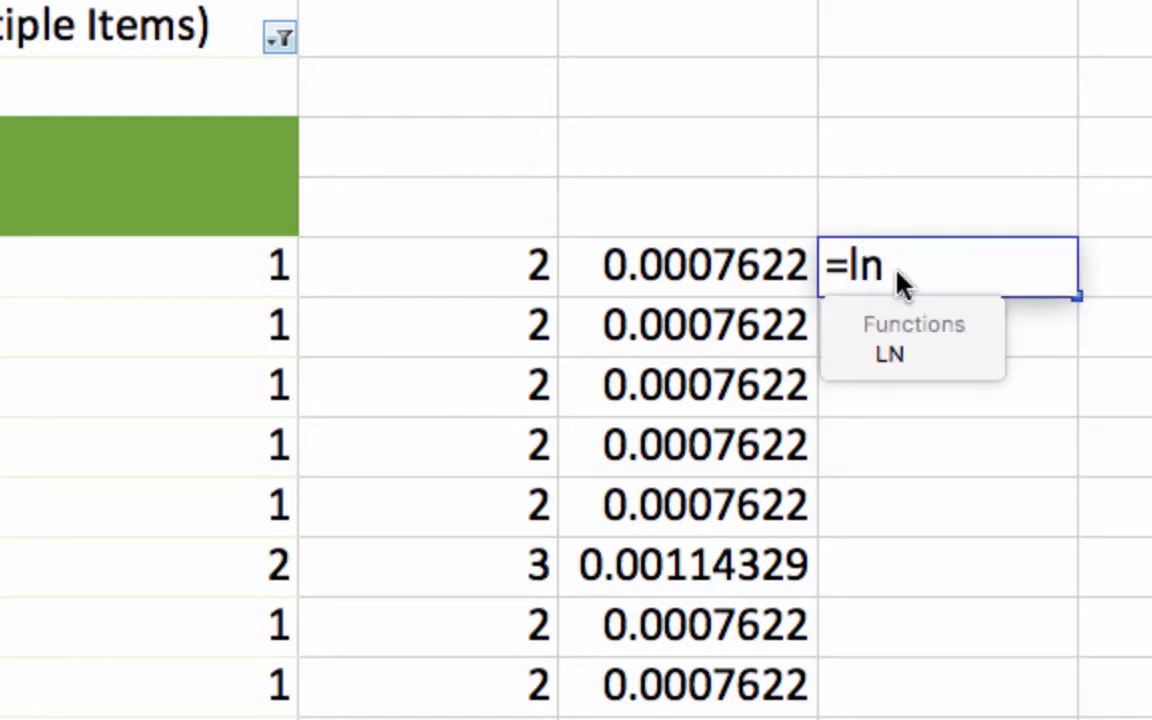
{"action": "type", "text": "("}
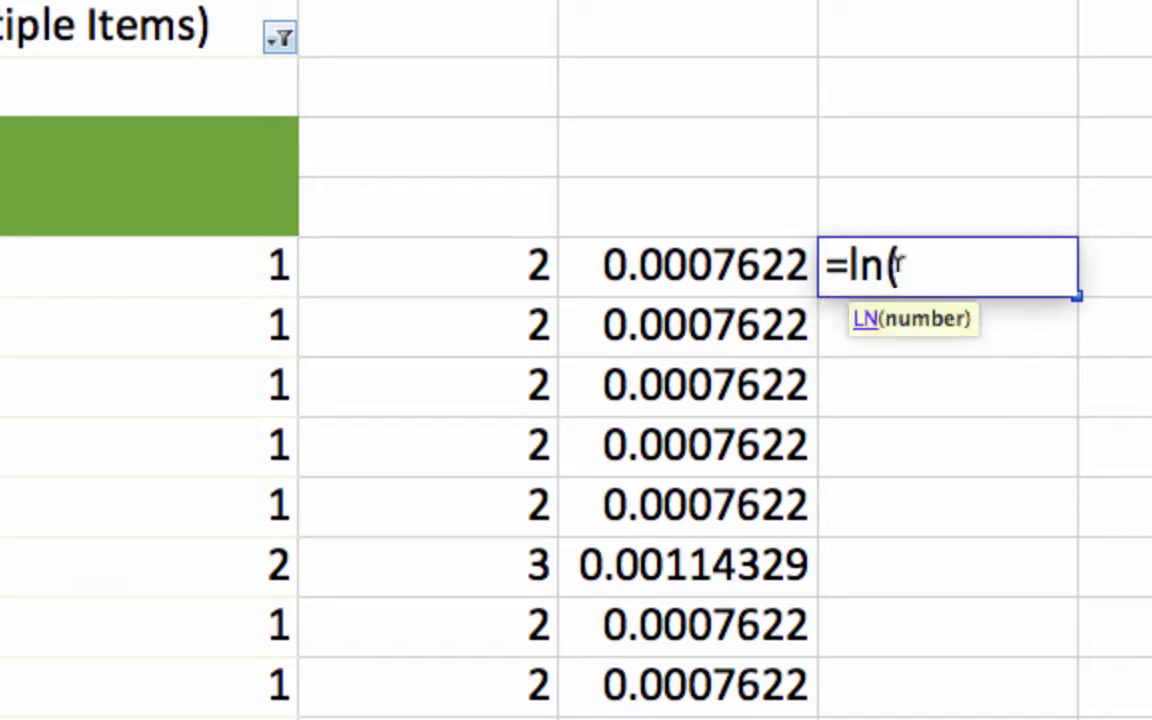
{"action": "left_click", "coordinate": [733, 266]}
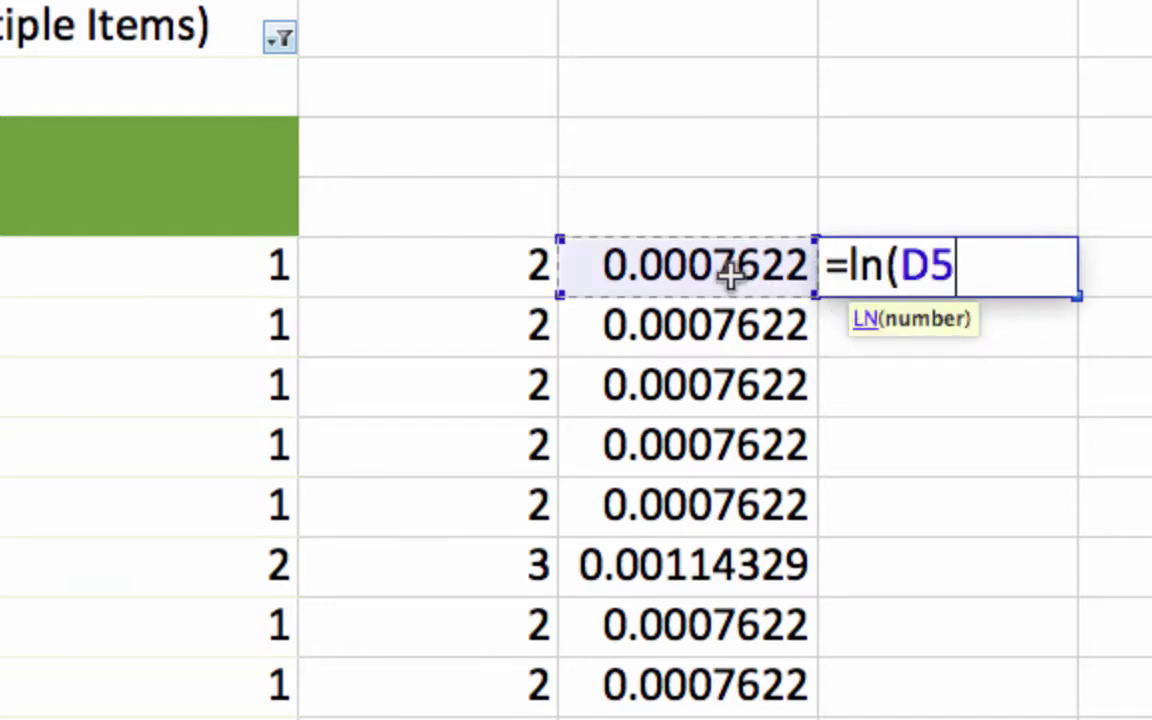
{"action": "type", "text": ")"}
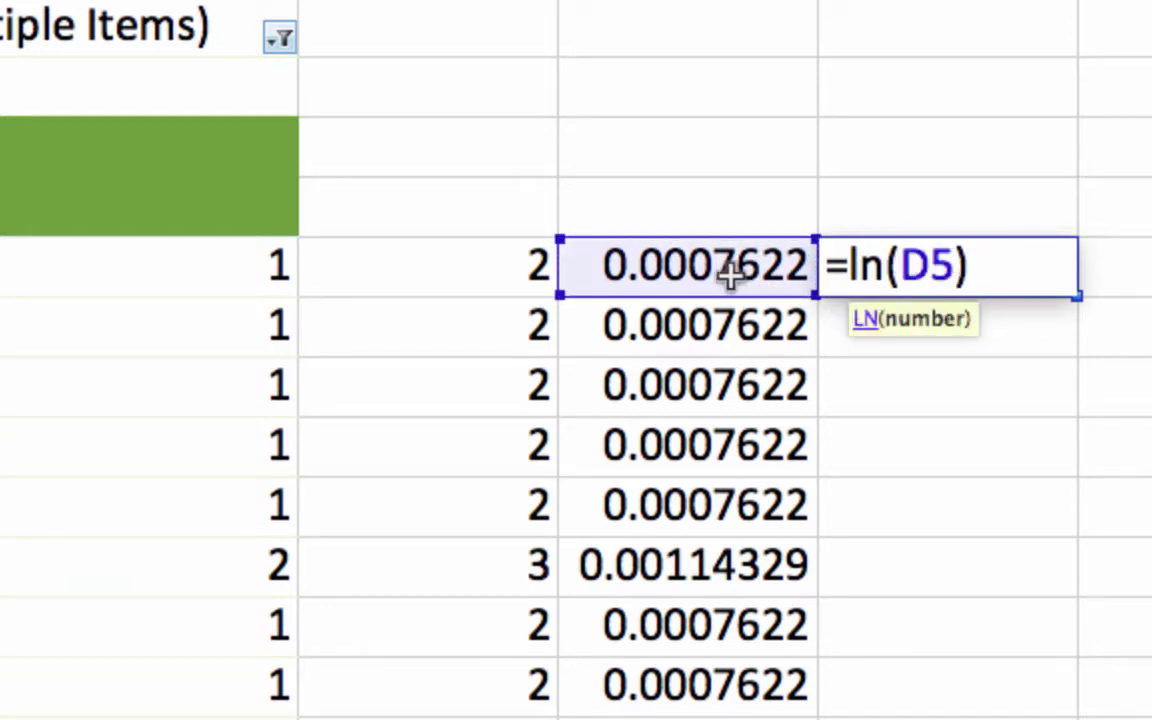
{"action": "key", "text": "Return"}
Fill the natural-log formula from E5 down column E alongside the token probabilities.
{"action": "key", "text": "Up"}
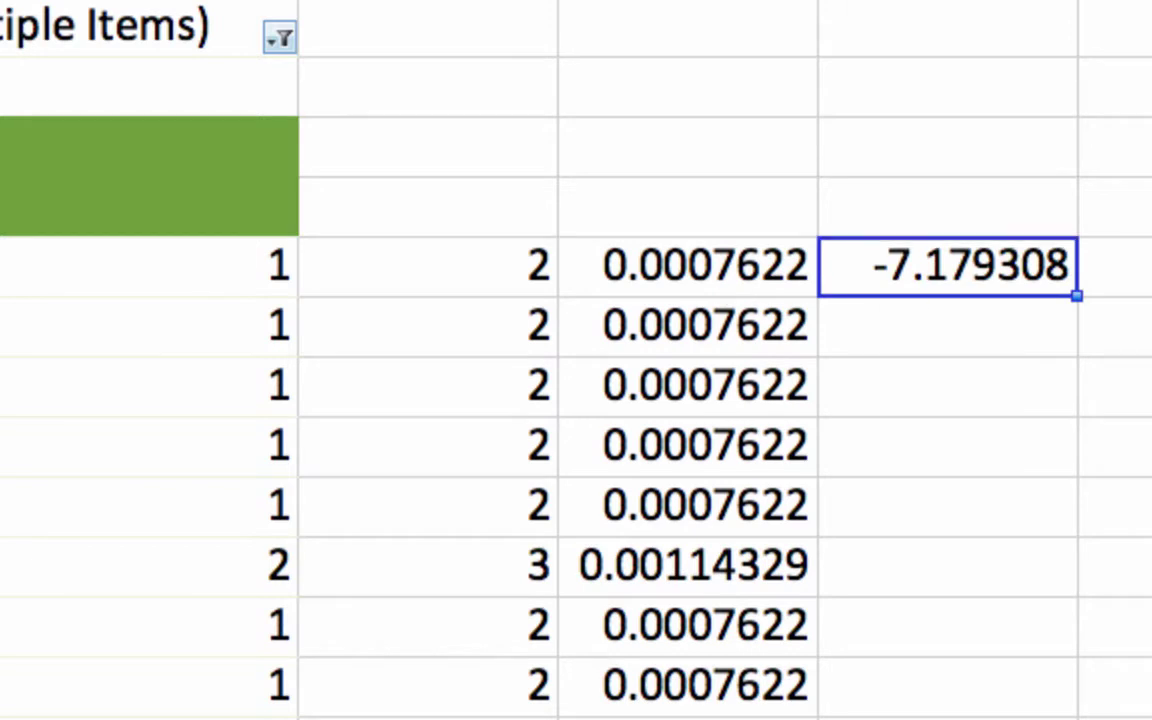
{"action": "double_click", "coordinate": [1072, 297]}
{"action": "left_click", "coordinate": [944, 265]}
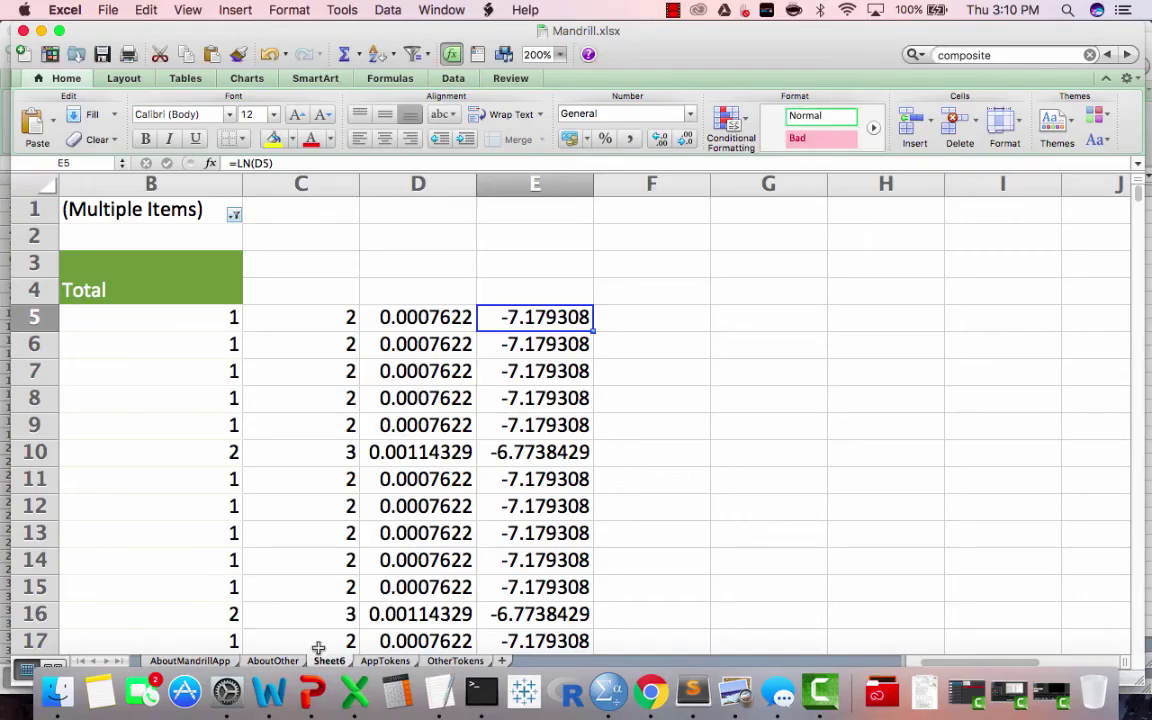
Rename Sheet6, which holds the app token probabilities, as AppTokensProb.
{"action": "left_click", "coordinate": [326, 661]}
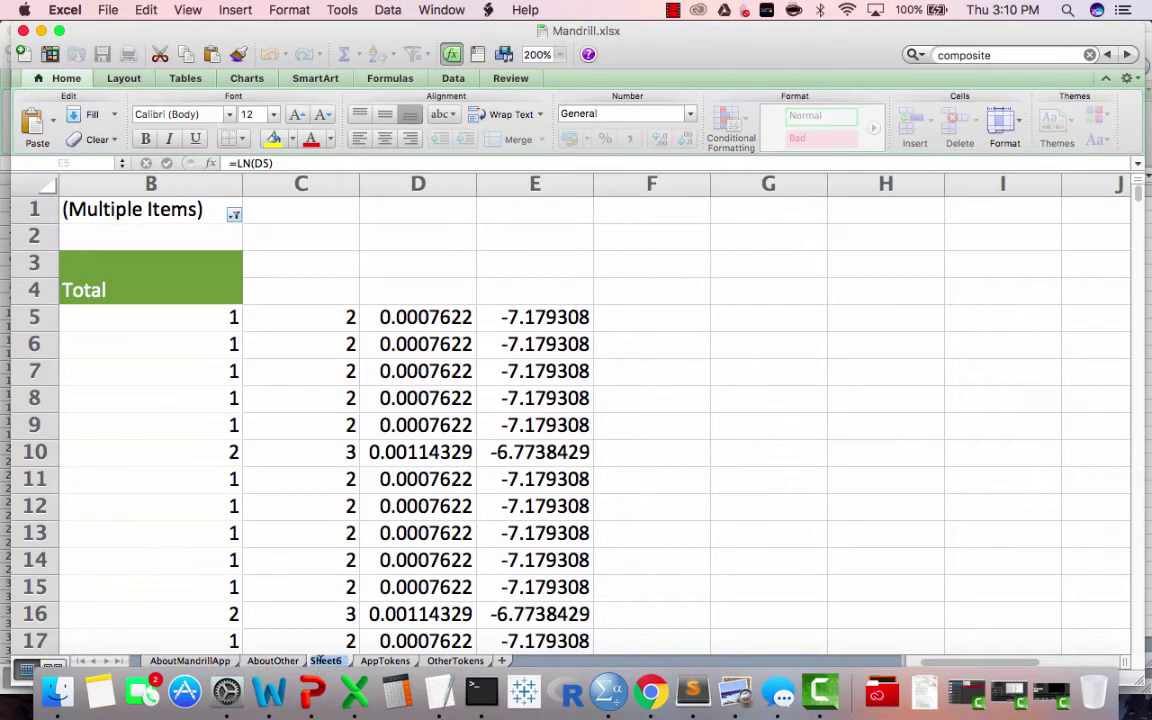
{"action": "type", "text": "A"}
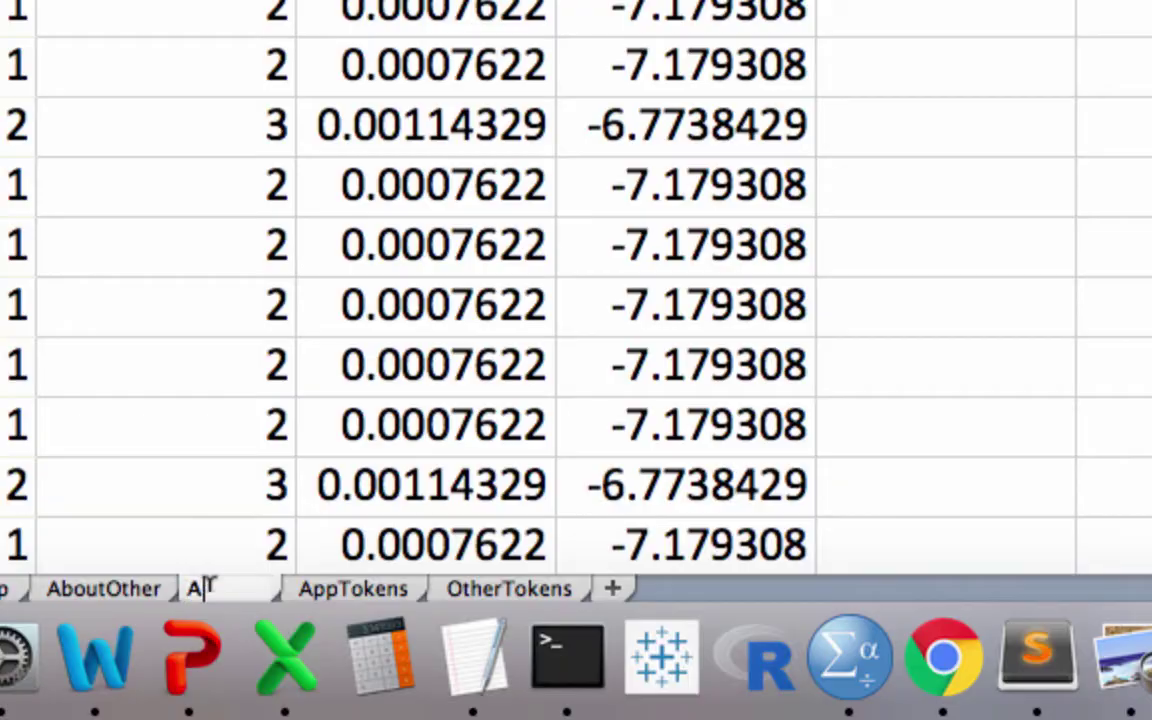
{"action": "type", "text": "ppToek"}
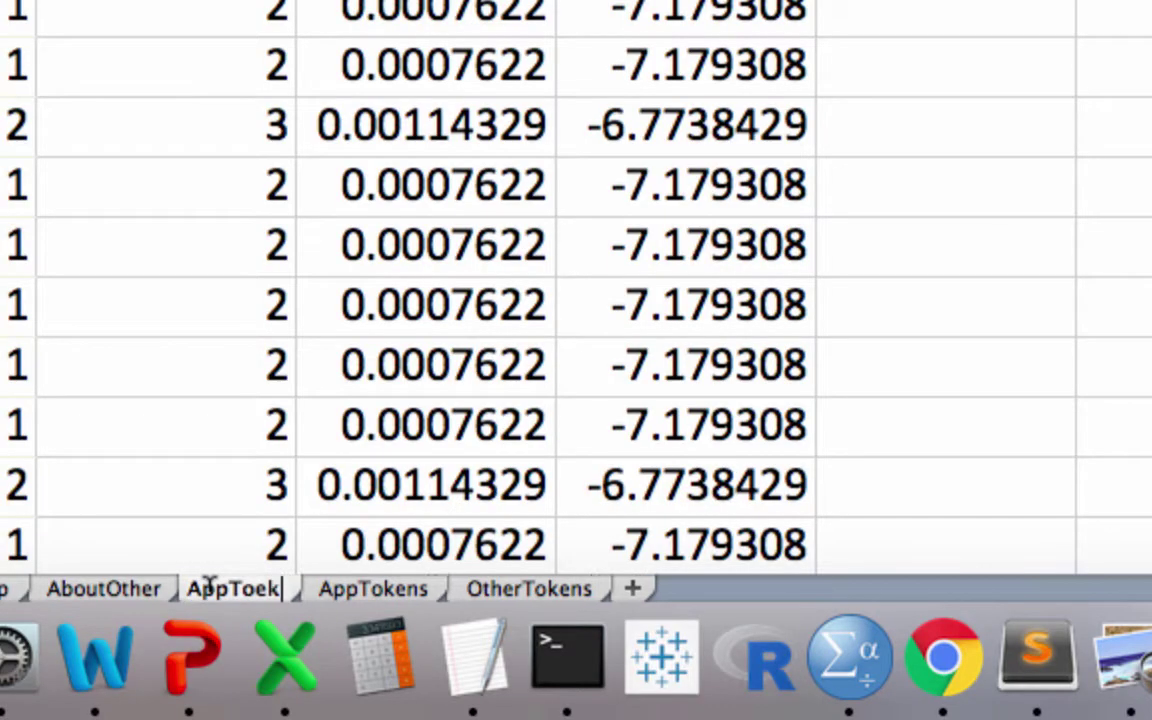
{"action": "key", "text": "BackSpace"}
{"action": "key", "text": "BackSpace"}
{"action": "type", "text": "kensProb"}
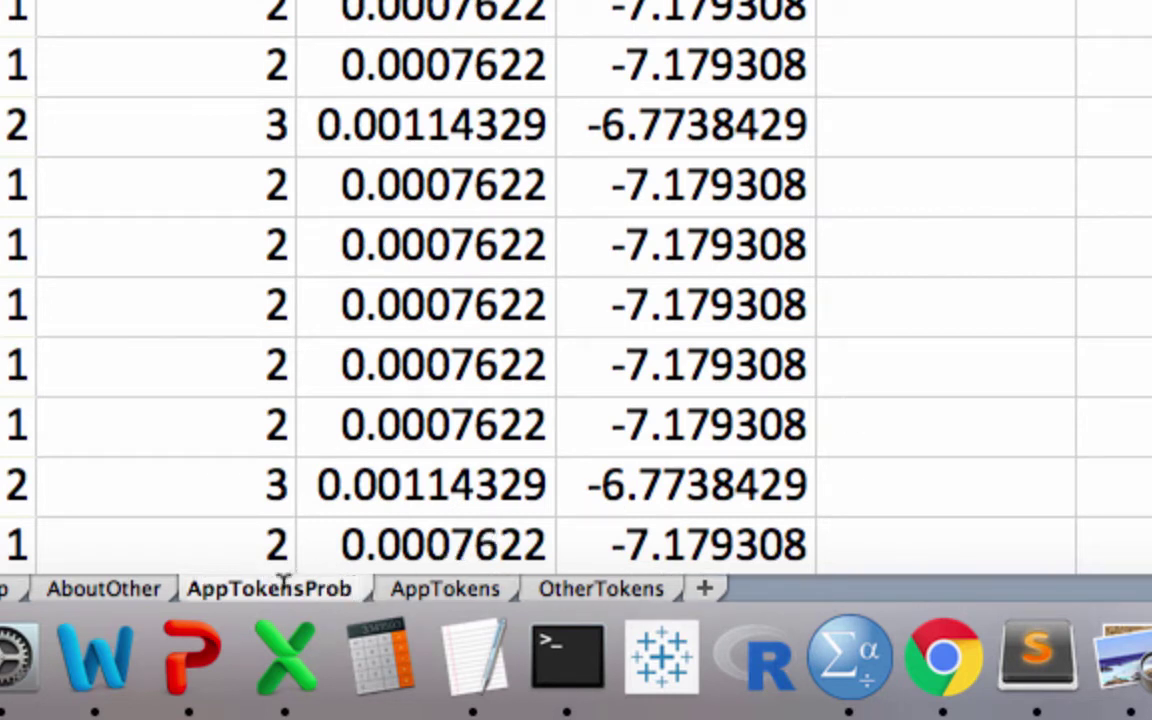
{"action": "double_click", "coordinate": [283, 587]}
{"action": "left_click", "coordinate": [935, 450]}
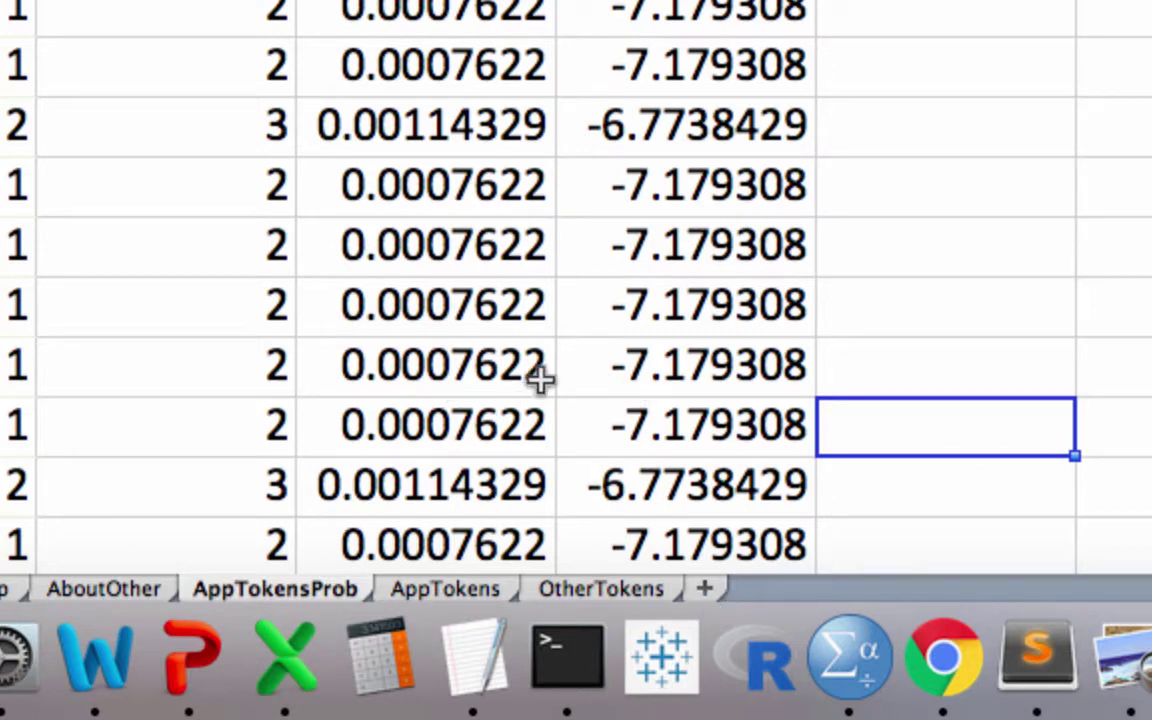
On the OtherTokens sheet, add the header Token in C1 and the header Length in D1.
{"action": "scroll", "coordinate": [540, 378], "scroll_direction": "down", "scroll_amount": 10}
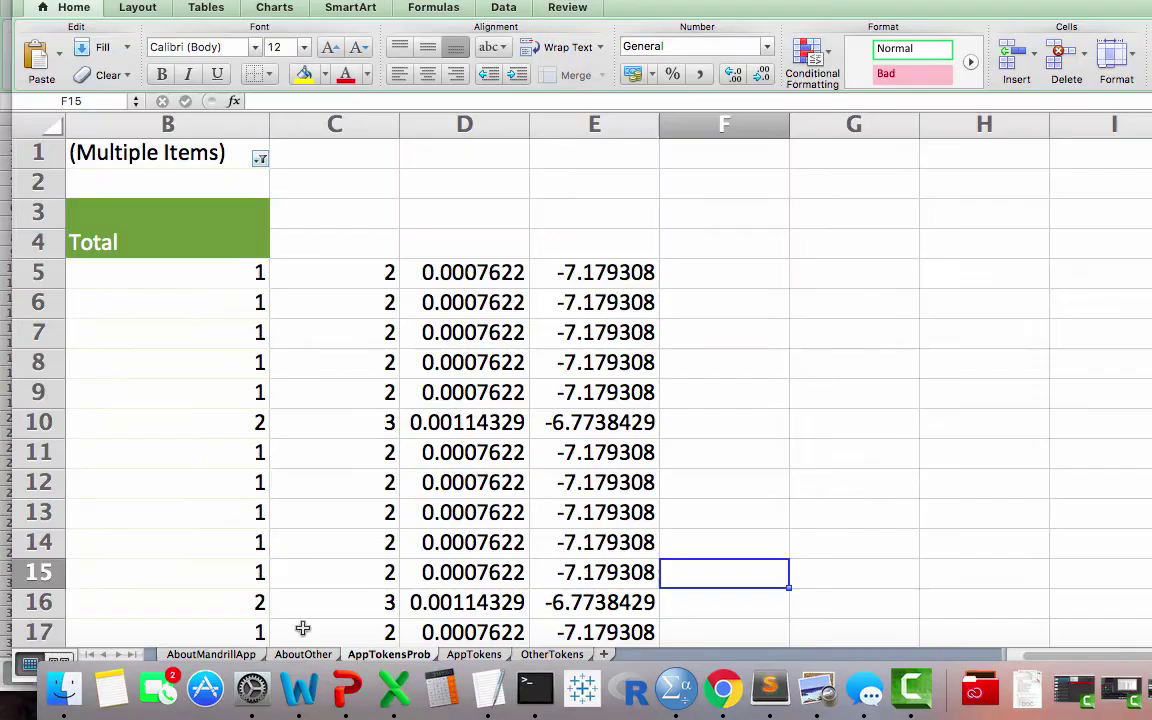
{"action": "left_click", "coordinate": [538, 655]}
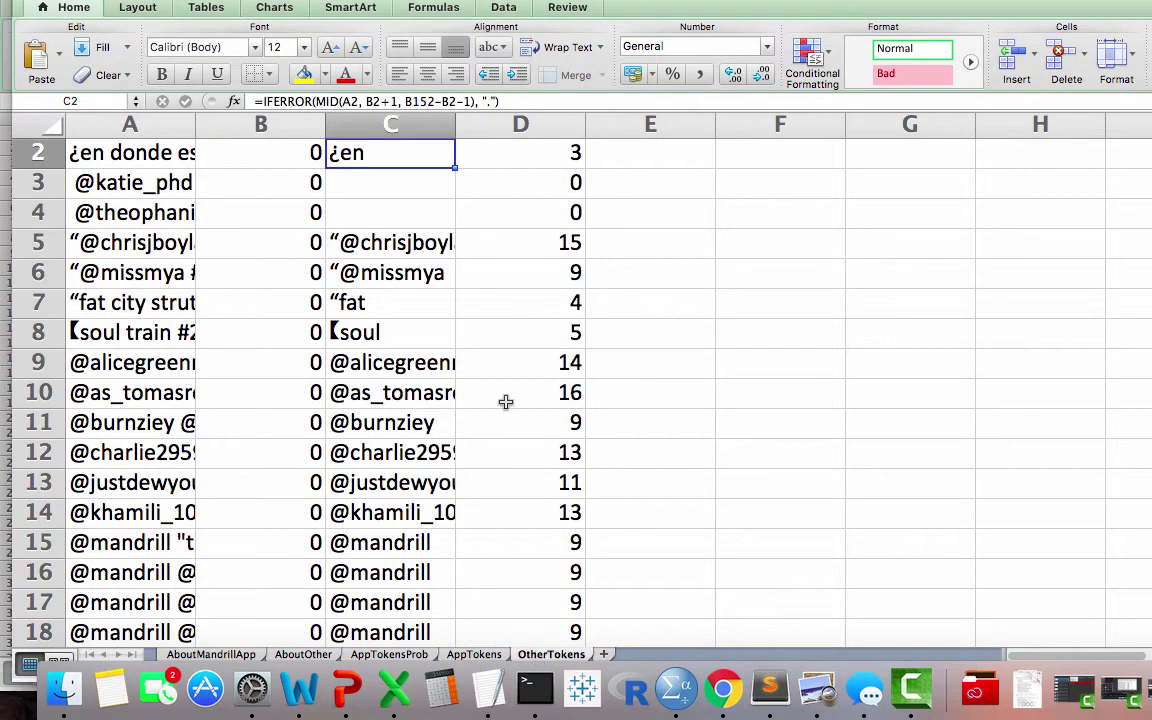
{"action": "scroll", "coordinate": [418, 173], "scroll_direction": "up", "scroll_amount": 1}
{"action": "left_click", "coordinate": [386, 152]}
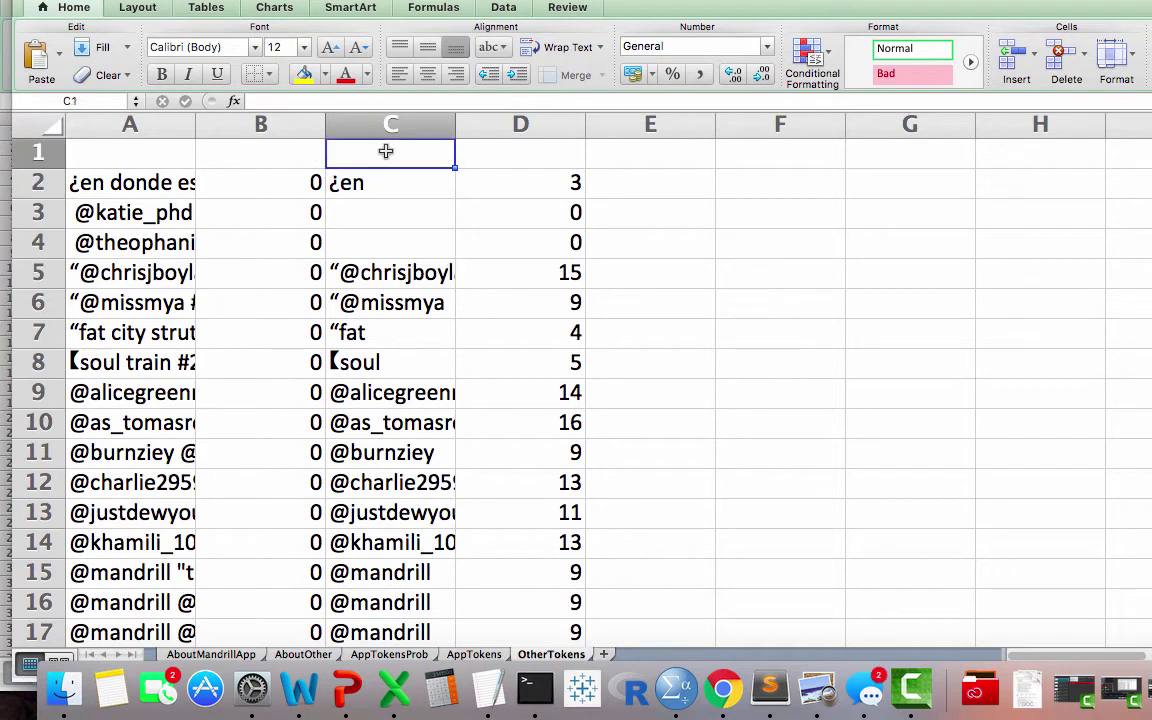
{"action": "type", "text": "Token"}
{"action": "key", "text": "Tab"}
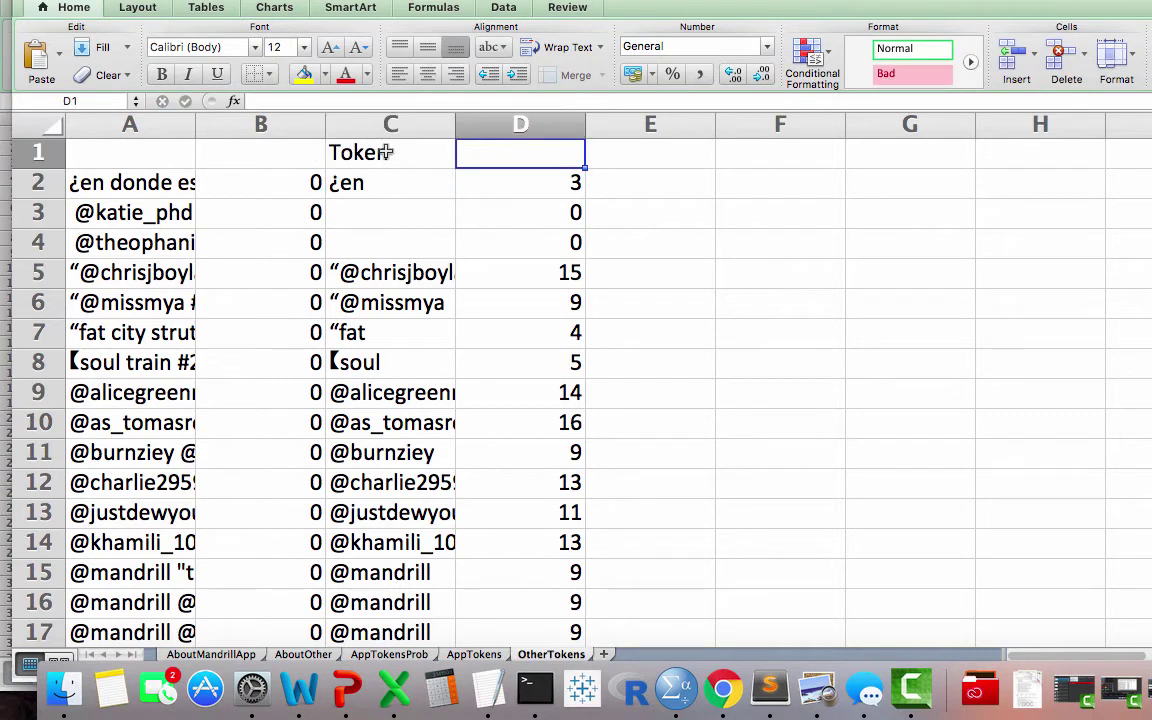
{"action": "type", "text": "Length"}
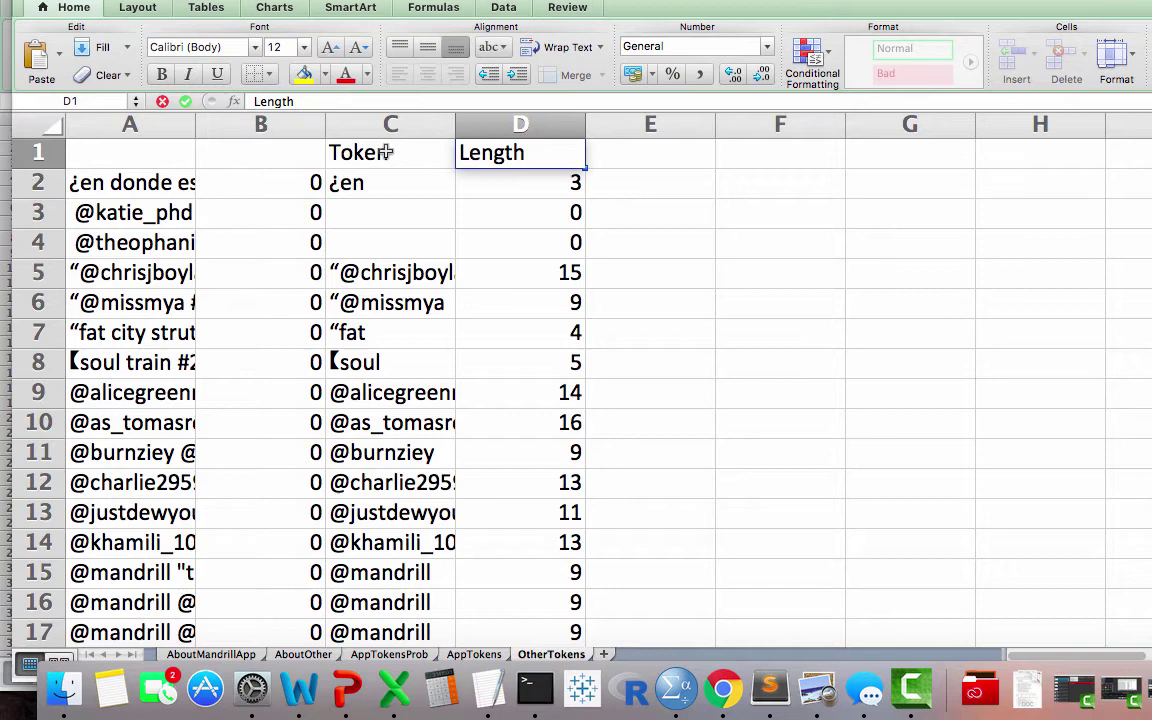
Create a PivotTable on a new worksheet from the Token and Length data in OtherTokens C1:D4501.
{"action": "left_click", "coordinate": [386, 152]}
{"action": "key", "text": "shift+Right"}
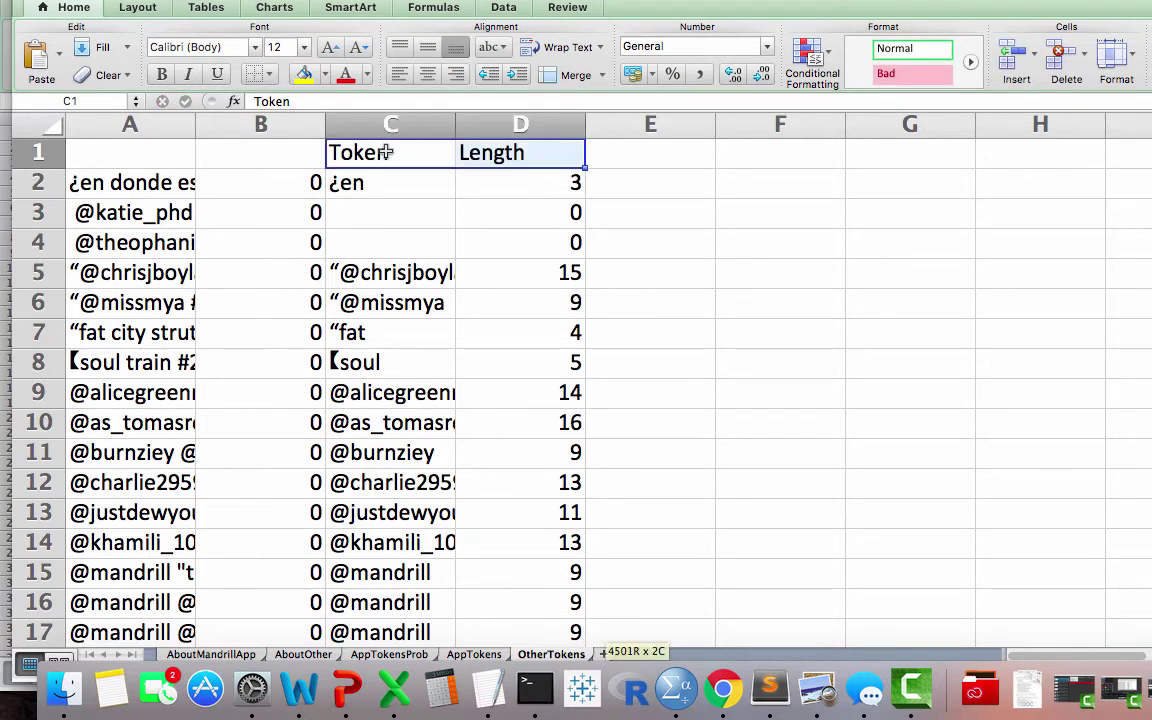
{"action": "key", "text": "super+shift+Down"}
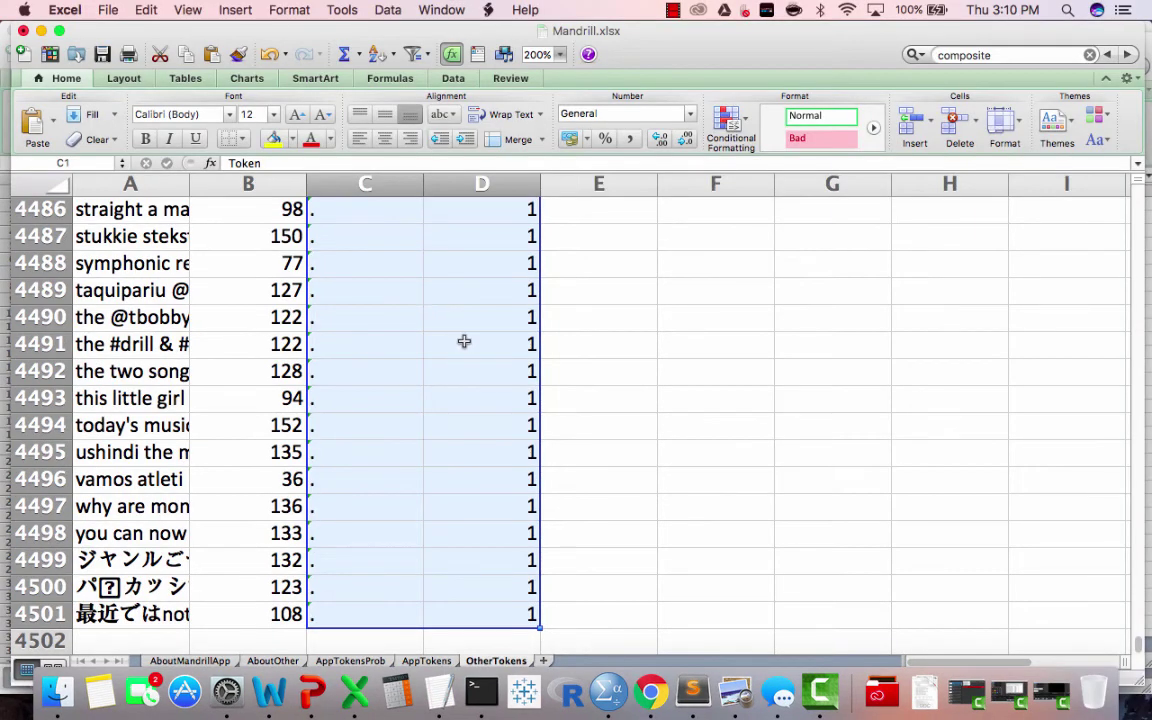
{"action": "left_click", "coordinate": [389, 10]}
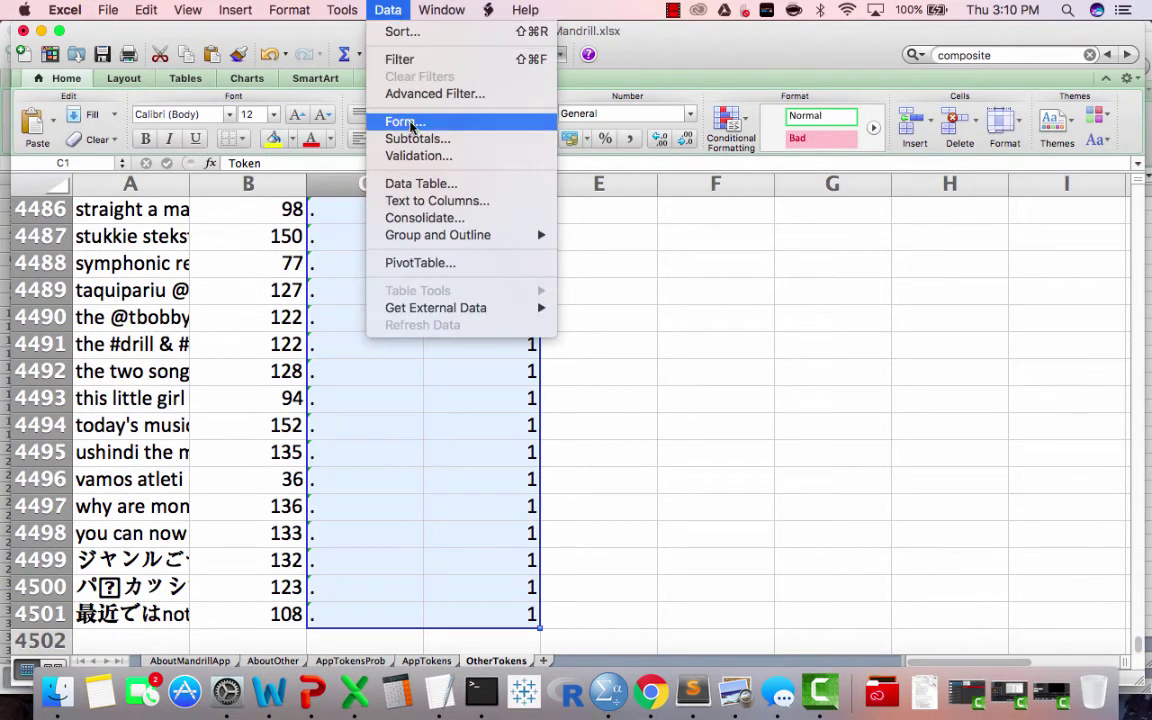
{"action": "left_click", "coordinate": [398, 262]}
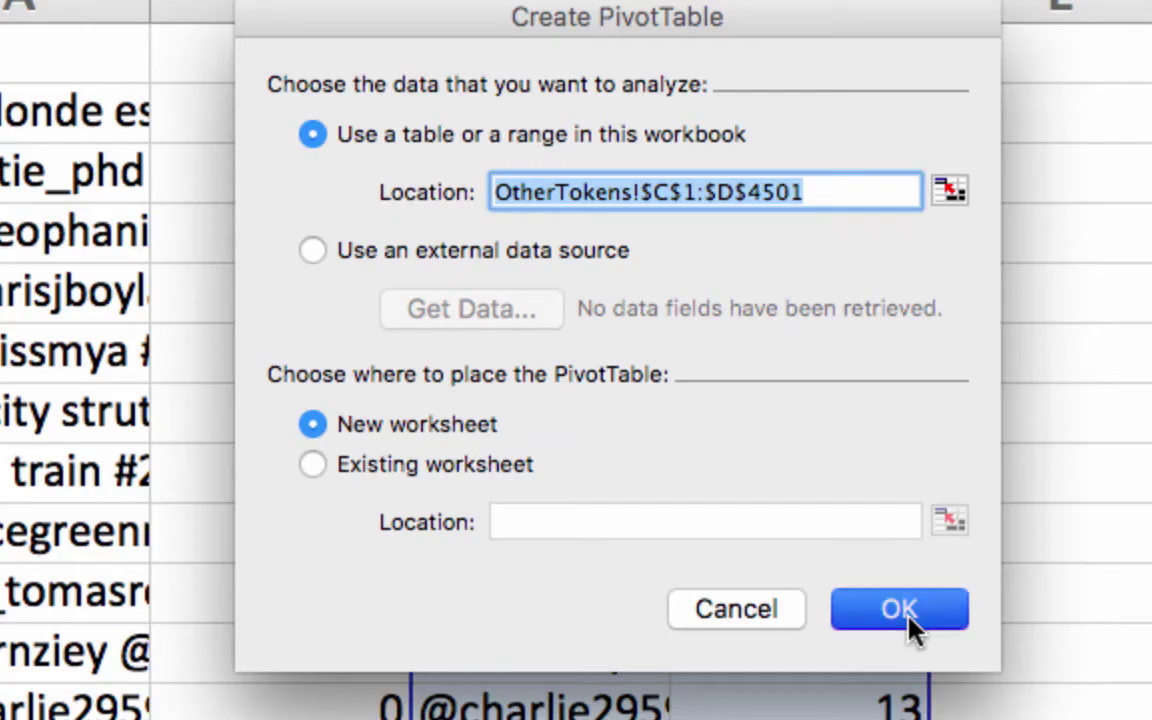
{"action": "left_click", "coordinate": [512, 460]}
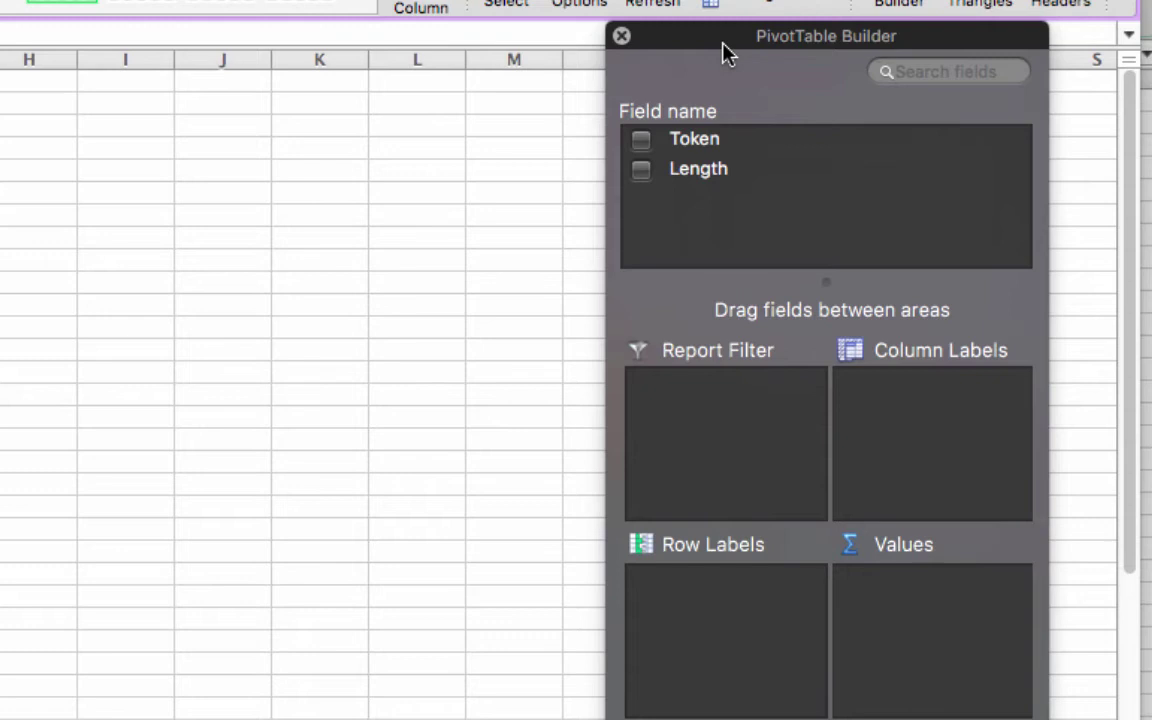
Set up the PivotTable with Token as row labels, Count of Token as values and Length as report filter.
{"action": "left_click_drag", "start_coordinate": [728, 49], "coordinate": [57, 50]}
{"action": "left_click_drag", "start_coordinate": [40, 148], "coordinate": [51, 645]}
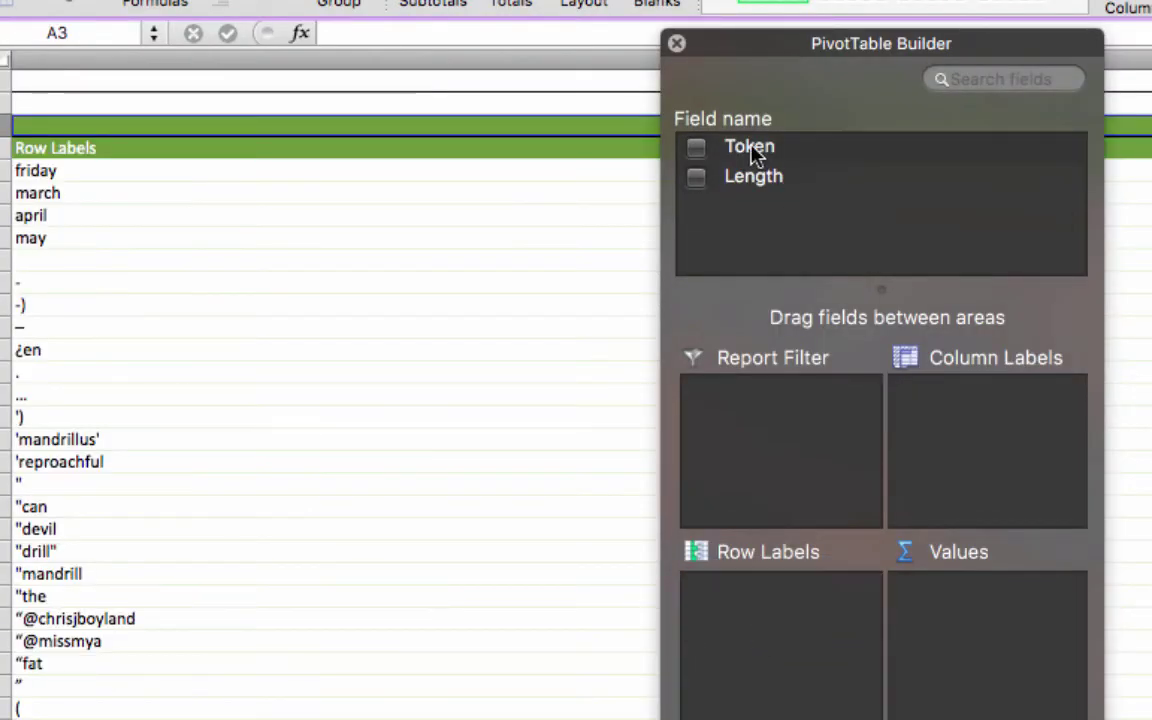
{"action": "left_click_drag", "start_coordinate": [758, 149], "coordinate": [993, 617]}
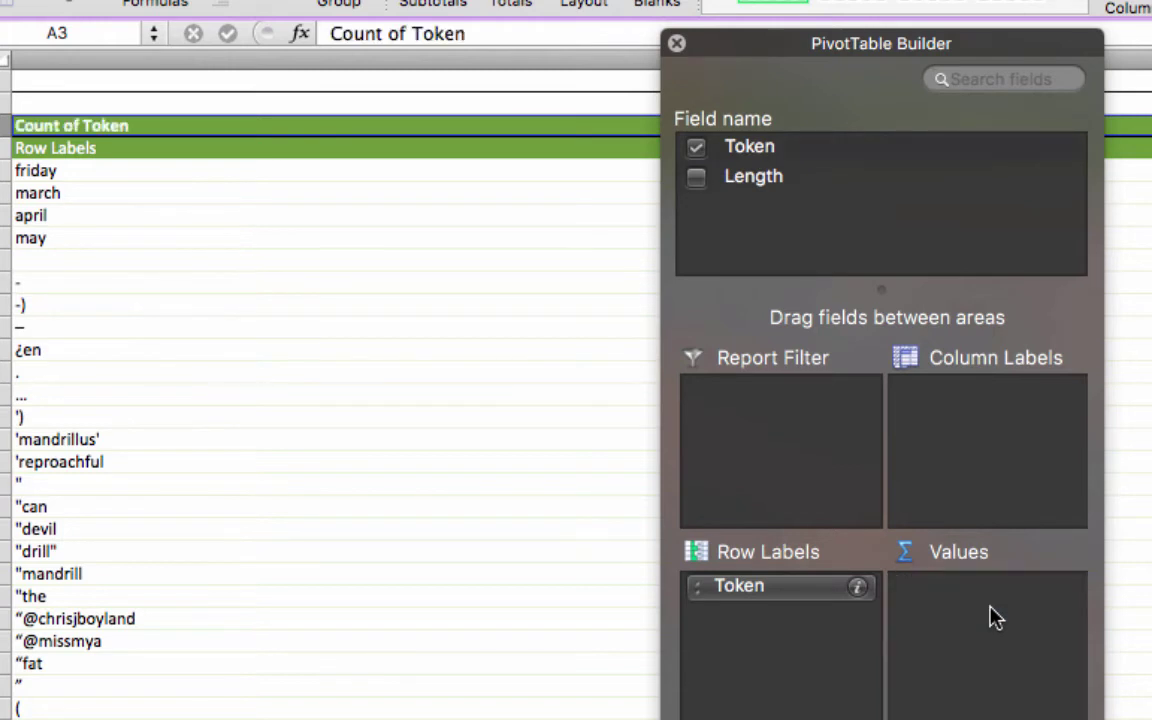
{"action": "left_click_drag", "start_coordinate": [755, 185], "coordinate": [764, 411]}
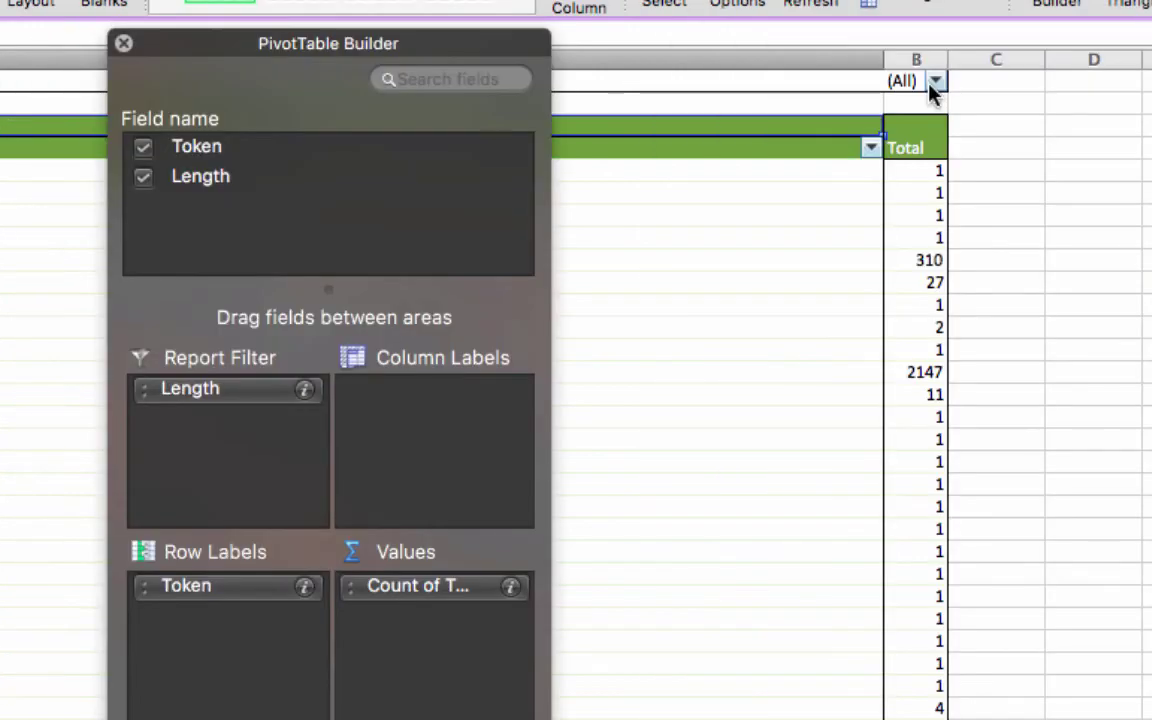
Exclude lengths 0, 1, 2 and 3 in the Length report filter and close the PivotTable Builder.
{"action": "left_click", "coordinate": [935, 80]}
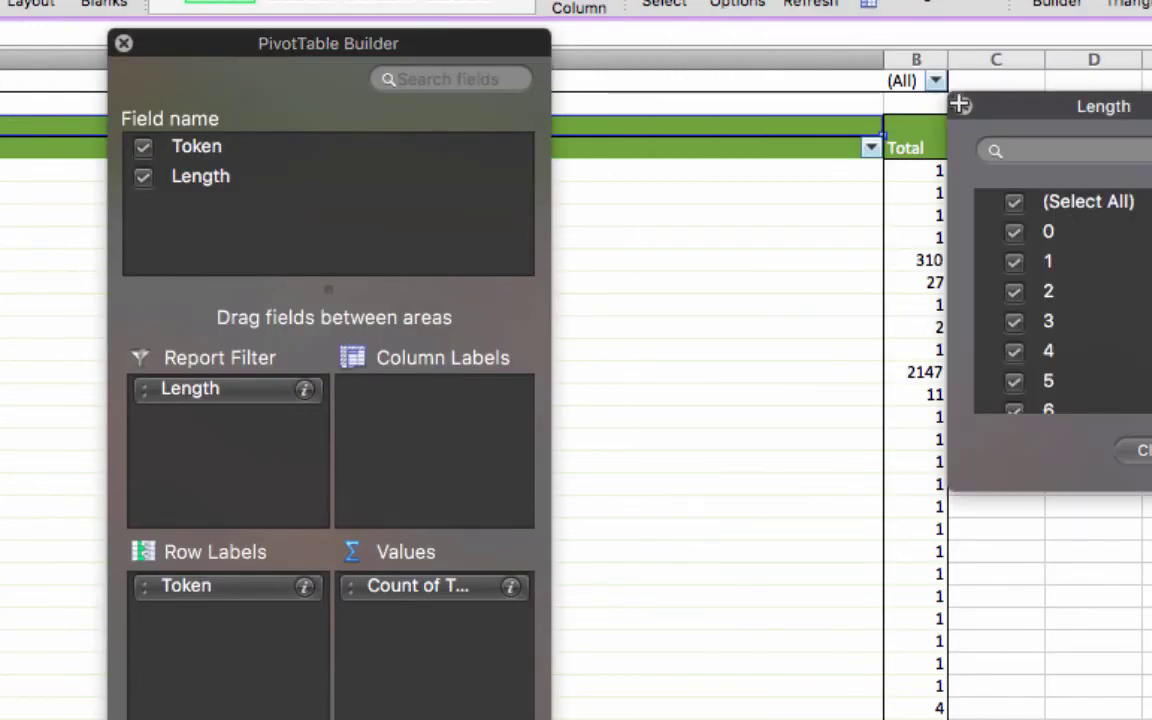
{"action": "left_click", "coordinate": [1015, 324]}
{"action": "left_click", "coordinate": [1015, 292]}
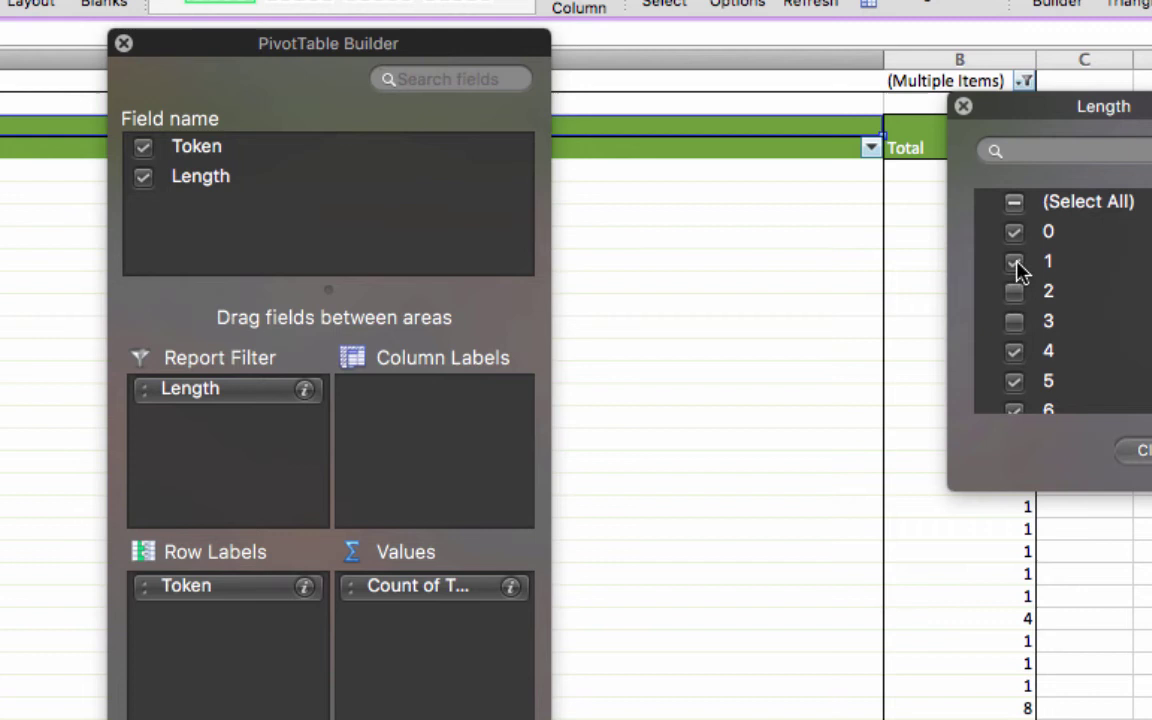
{"action": "left_click", "coordinate": [1015, 262]}
{"action": "left_click", "coordinate": [1016, 234]}
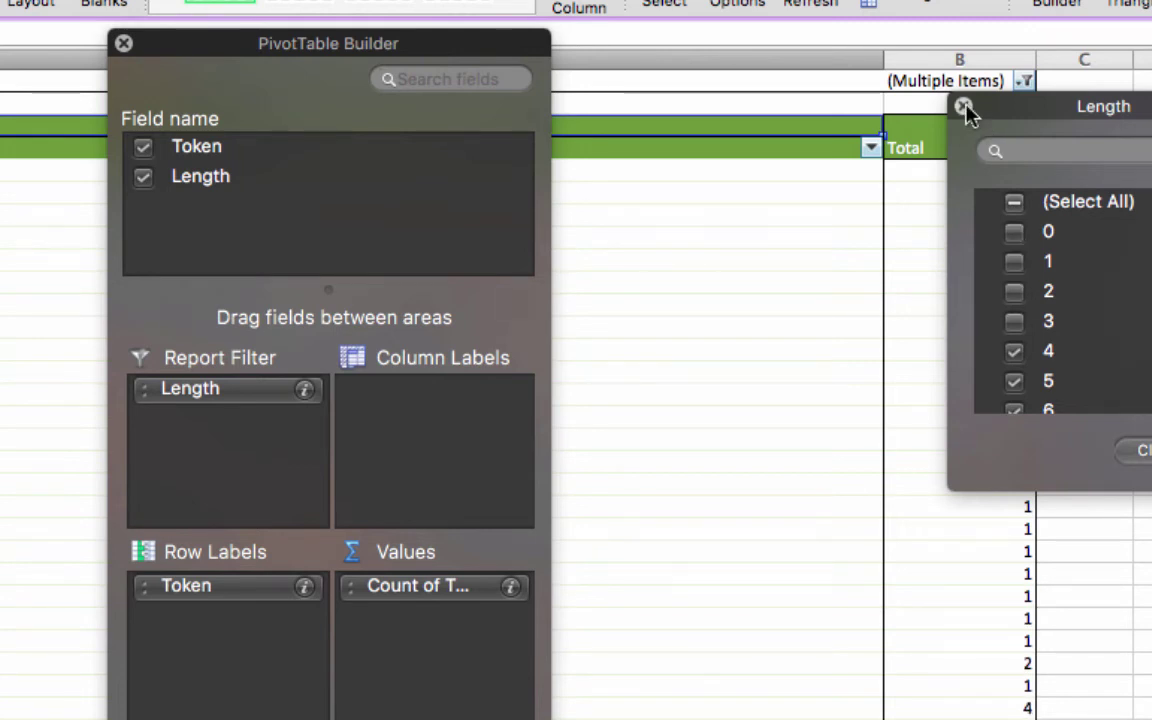
{"action": "left_click", "coordinate": [963, 106]}
{"action": "left_click", "coordinate": [123, 43]}
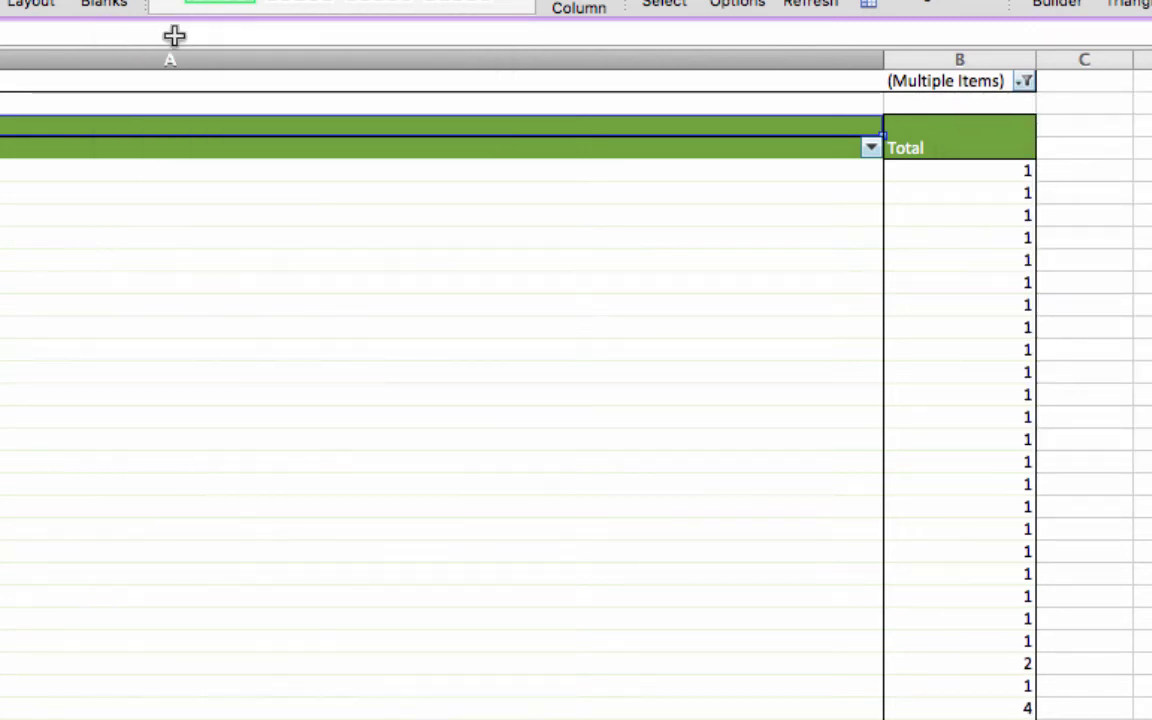
Narrow column A to bring the token labels and totals closer together, and set the sheet zoom to 200%.
{"action": "left_click_drag", "start_coordinate": [883, 60], "coordinate": [0, 73]}
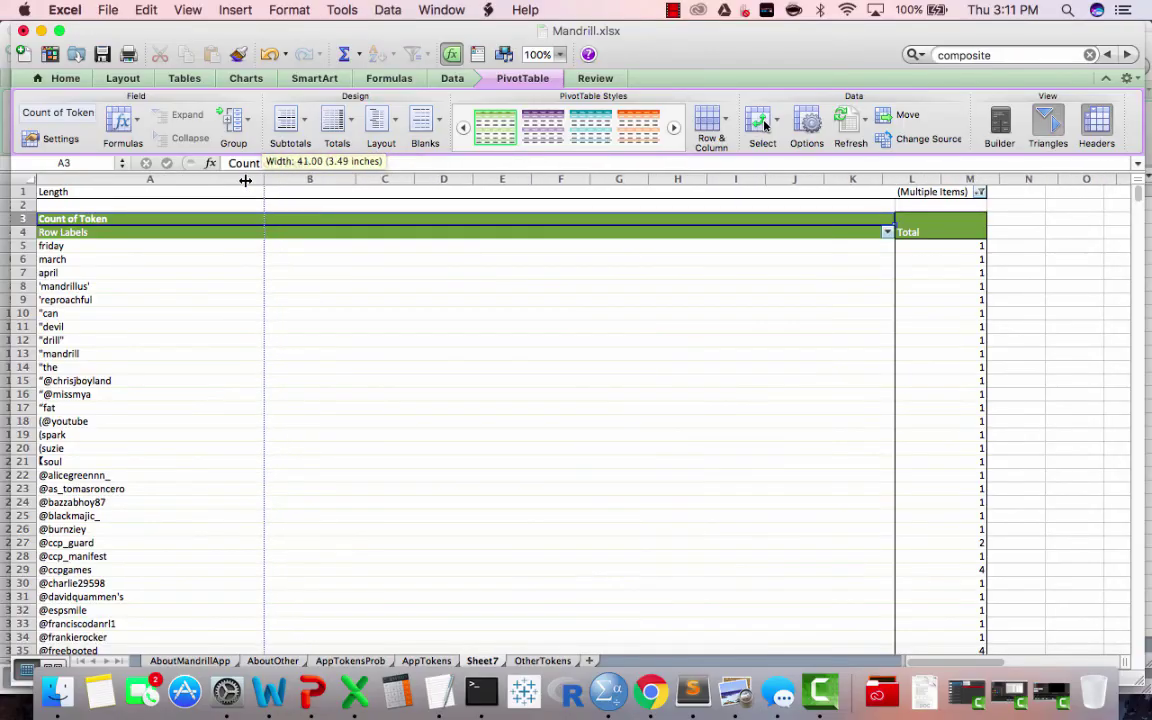
{"action": "left_click_drag", "start_coordinate": [208, 186], "coordinate": [212, 186]}
{"action": "left_click", "coordinate": [560, 54]}
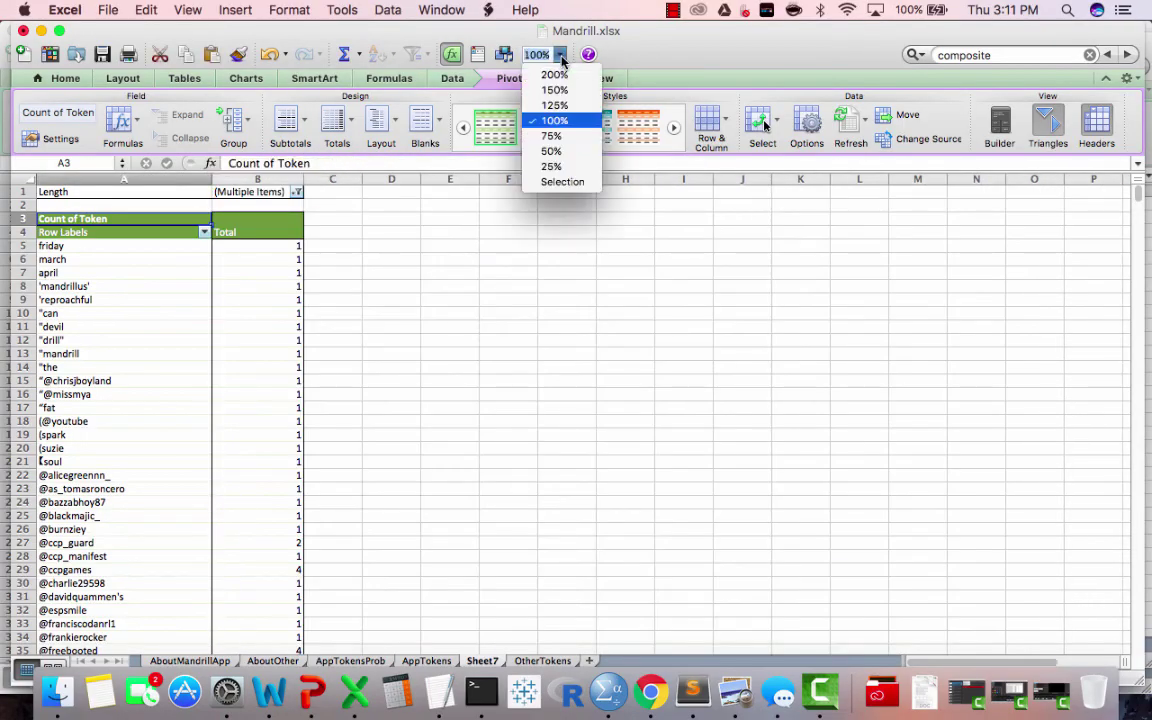
{"action": "left_click", "coordinate": [556, 76]}
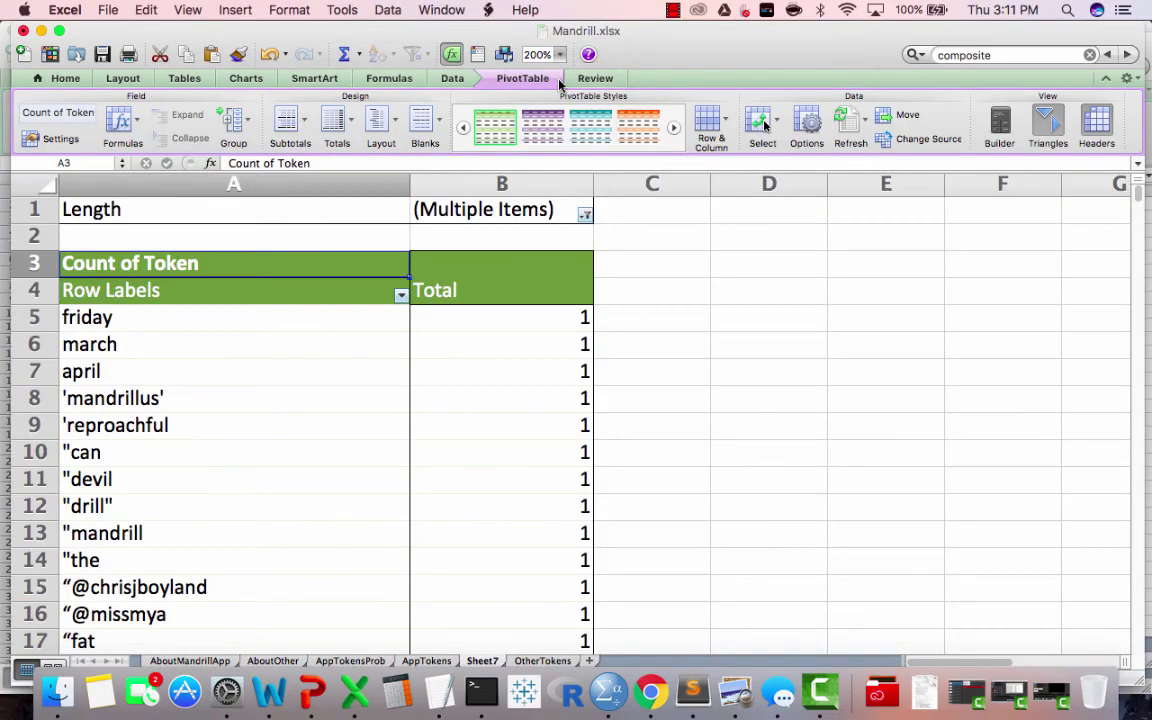
Enter the formula =B5+1 in C5 and fill it down column C beside the token counts.
{"action": "left_click", "coordinate": [620, 319]}
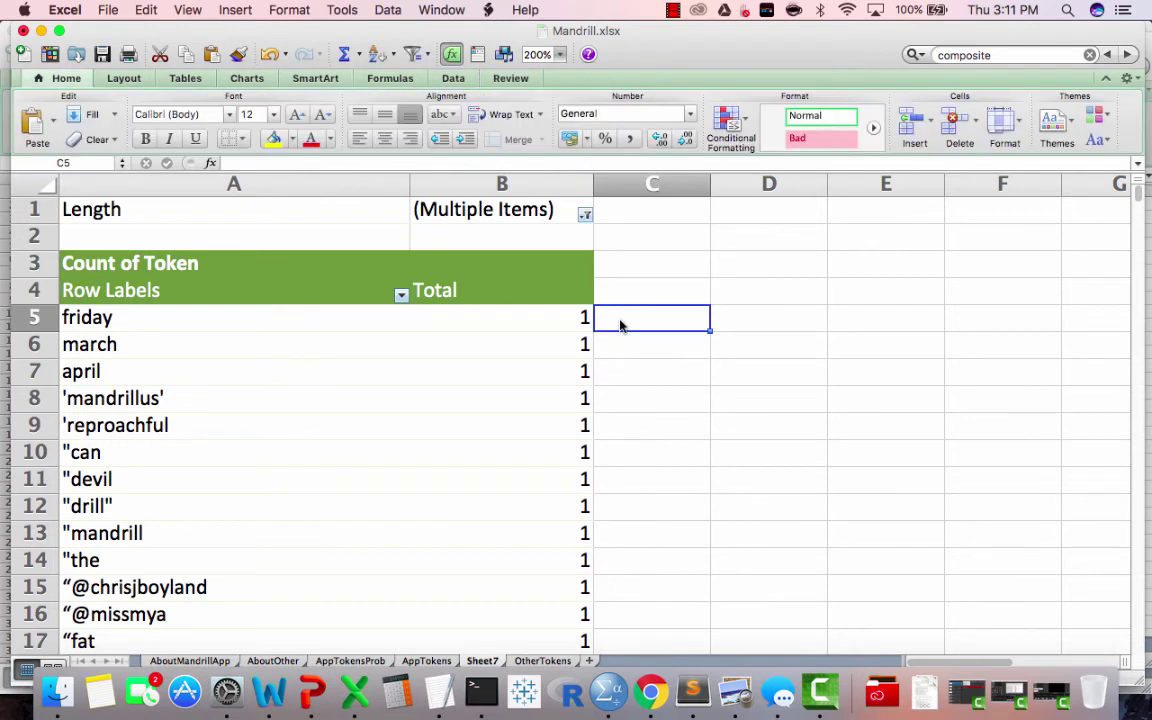
{"action": "type", "text": "="}
{"action": "left_click", "coordinate": [566, 317]}
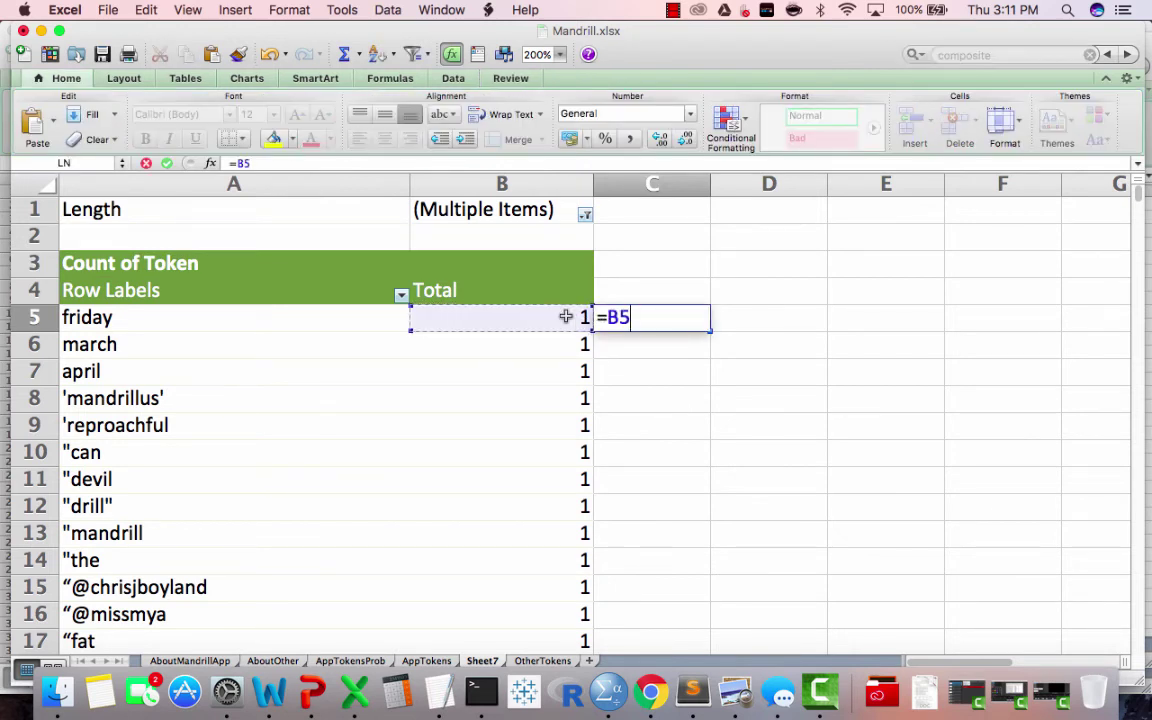
{"action": "type", "text": "+1"}
{"action": "key", "text": "Return"}
{"action": "left_click", "coordinate": [666, 316]}
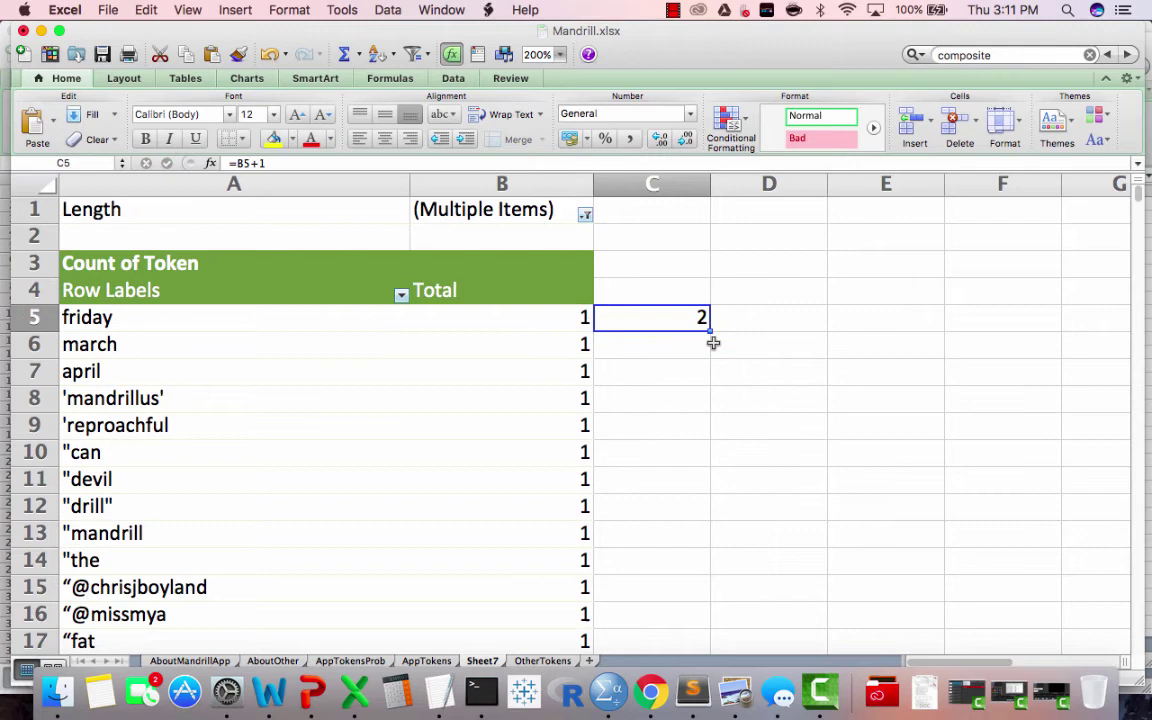
{"action": "double_click", "coordinate": [708, 330]}
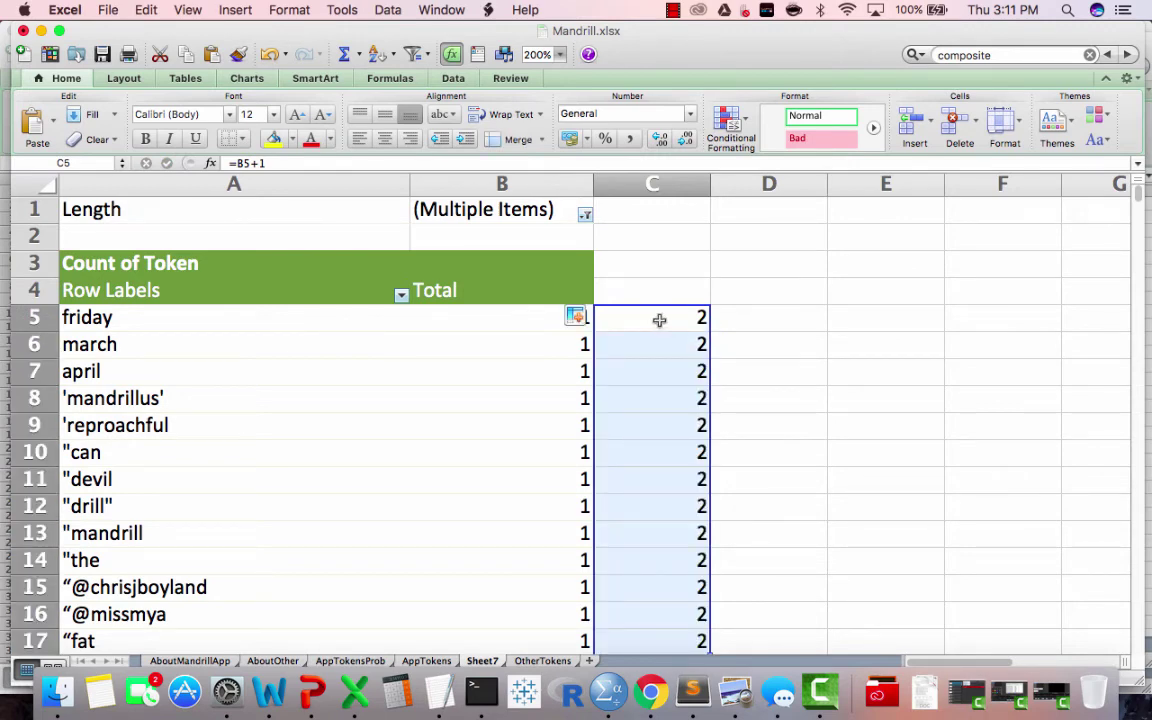
Replace the formula in C816 of the Grand Total row with =SUM(C5:C815) to total the add-one counts.
{"action": "key", "text": "super+Down"}
{"action": "scroll", "coordinate": [659, 361], "scroll_direction": "down", "scroll_amount": 3}
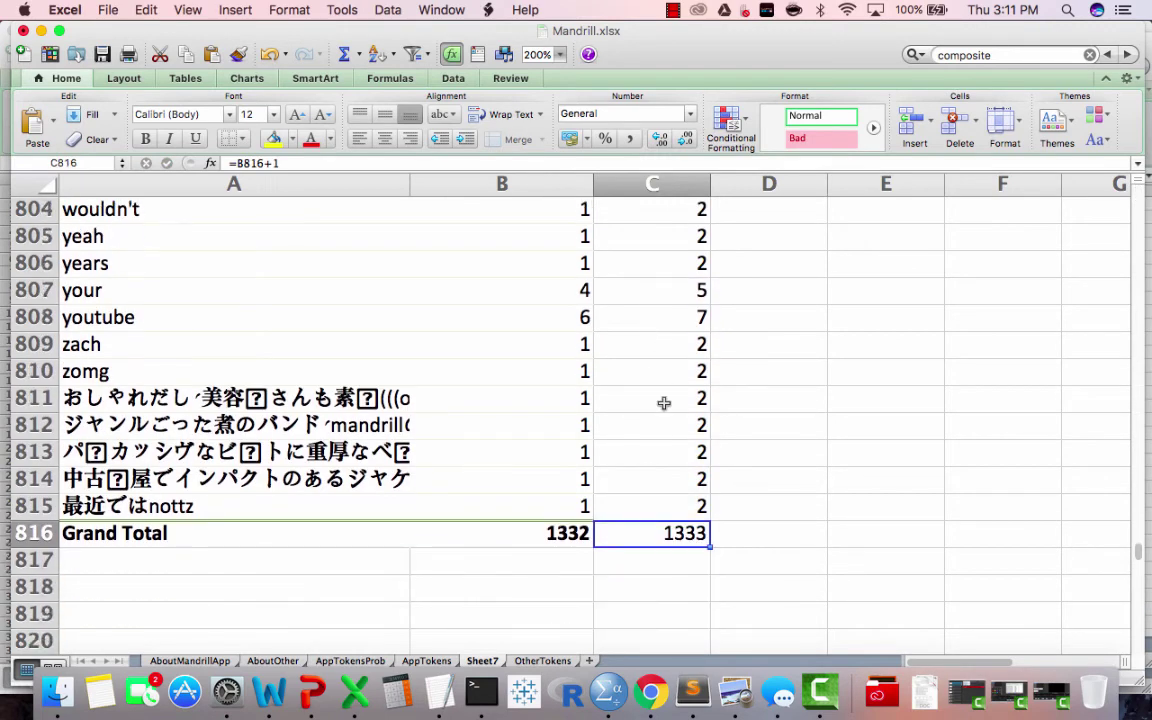
{"action": "key", "text": "shift+Left"}
{"action": "key", "text": "BackSpace"}
{"action": "key", "text": "shift+Right"}
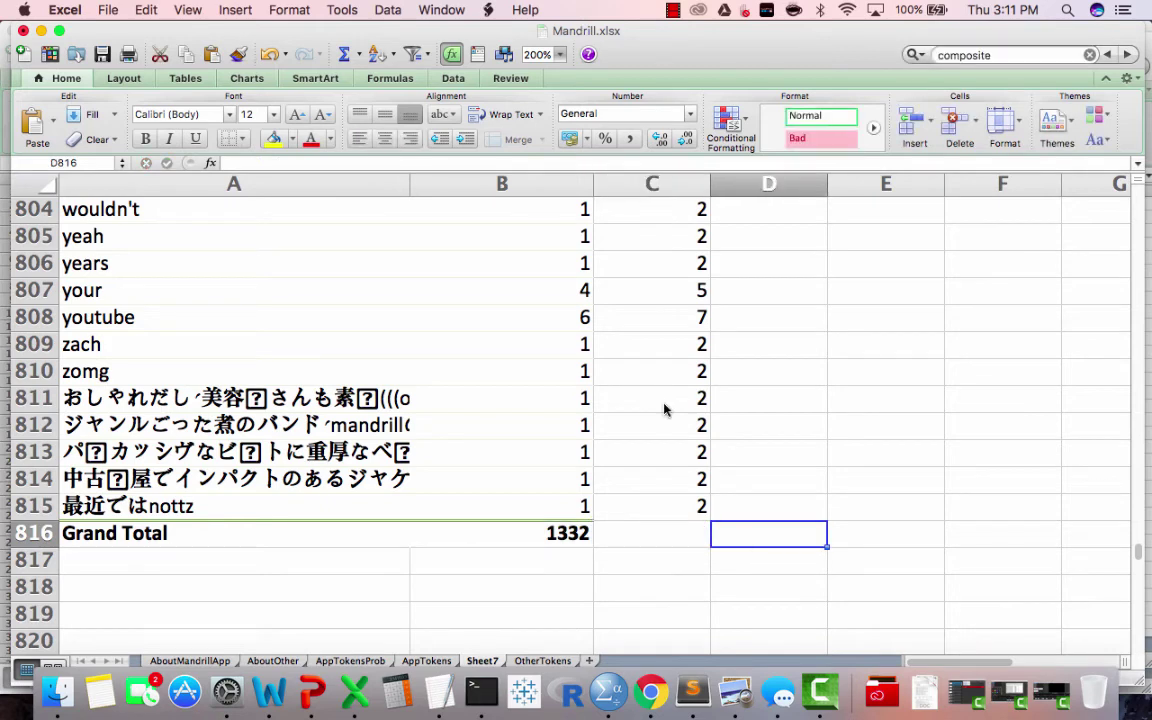
{"action": "type", "text": "=sum("}
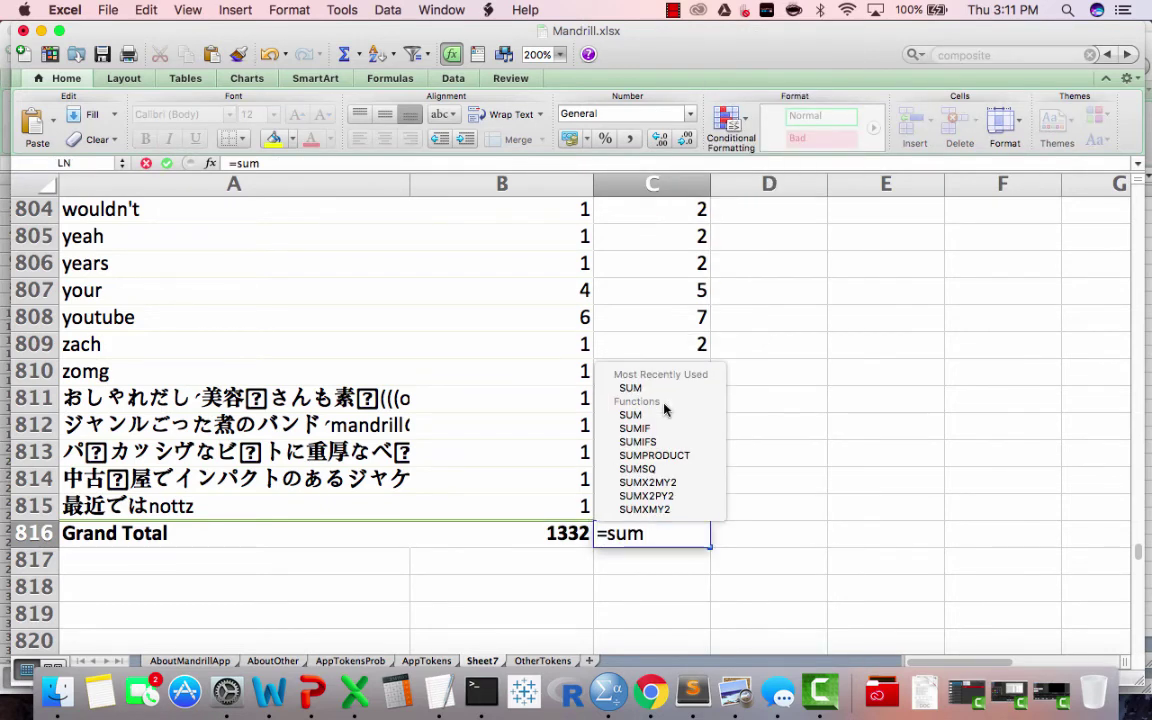
{"action": "left_click", "coordinate": [630, 503]}
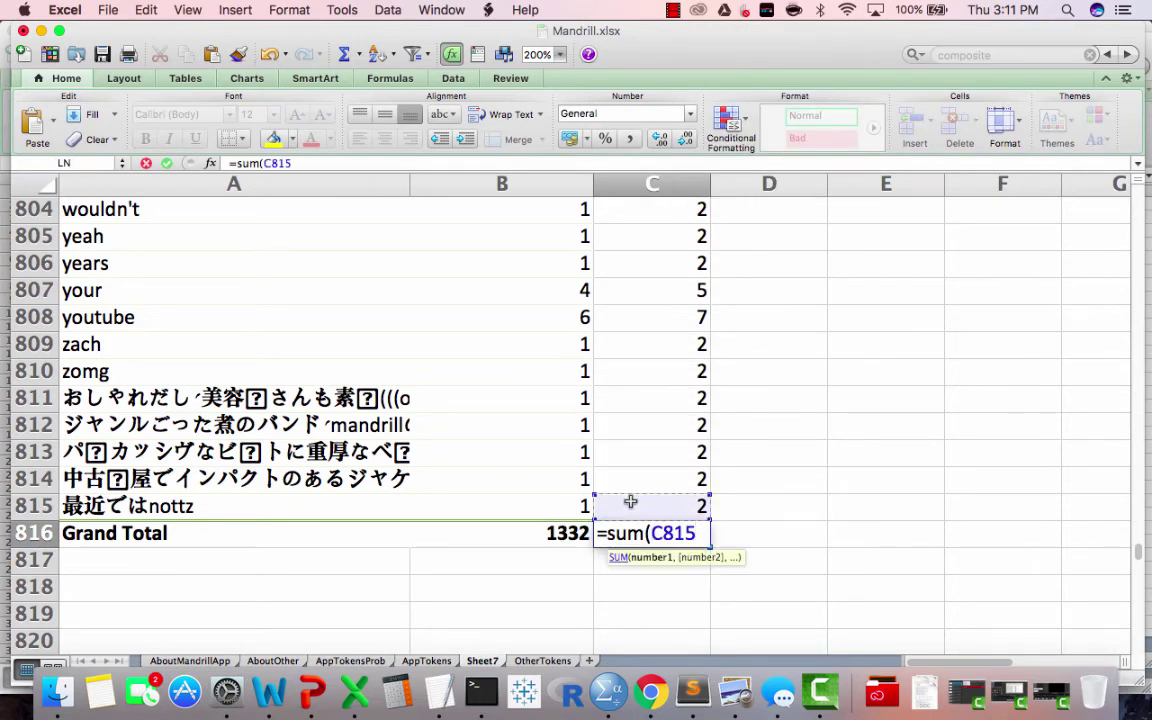
{"action": "key", "text": "super+shift+Up"}
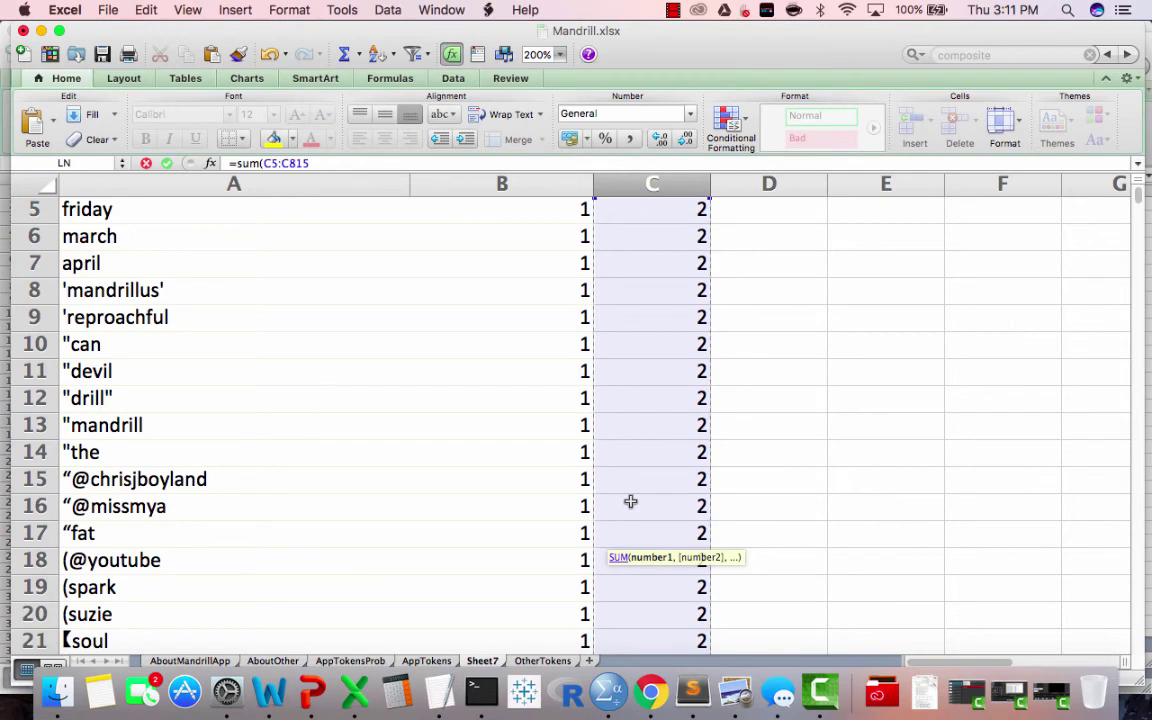
{"action": "scroll", "coordinate": [630, 502], "scroll_direction": "up", "scroll_amount": 2}
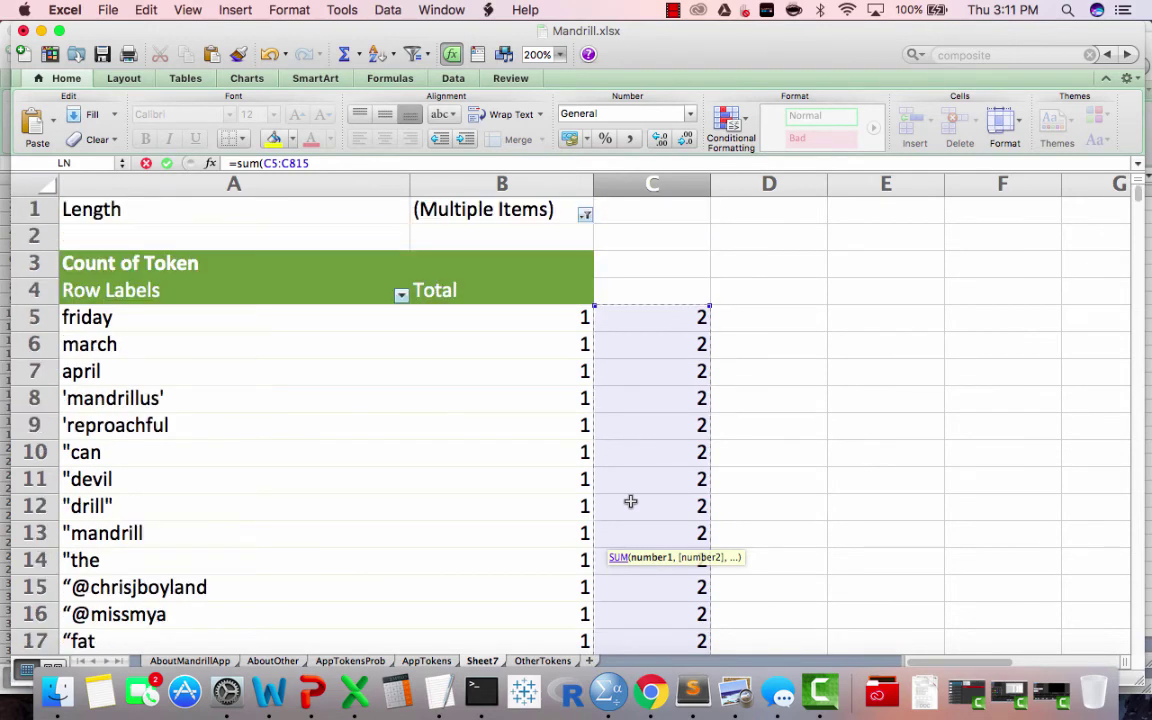
{"action": "key", "text": "Return"}
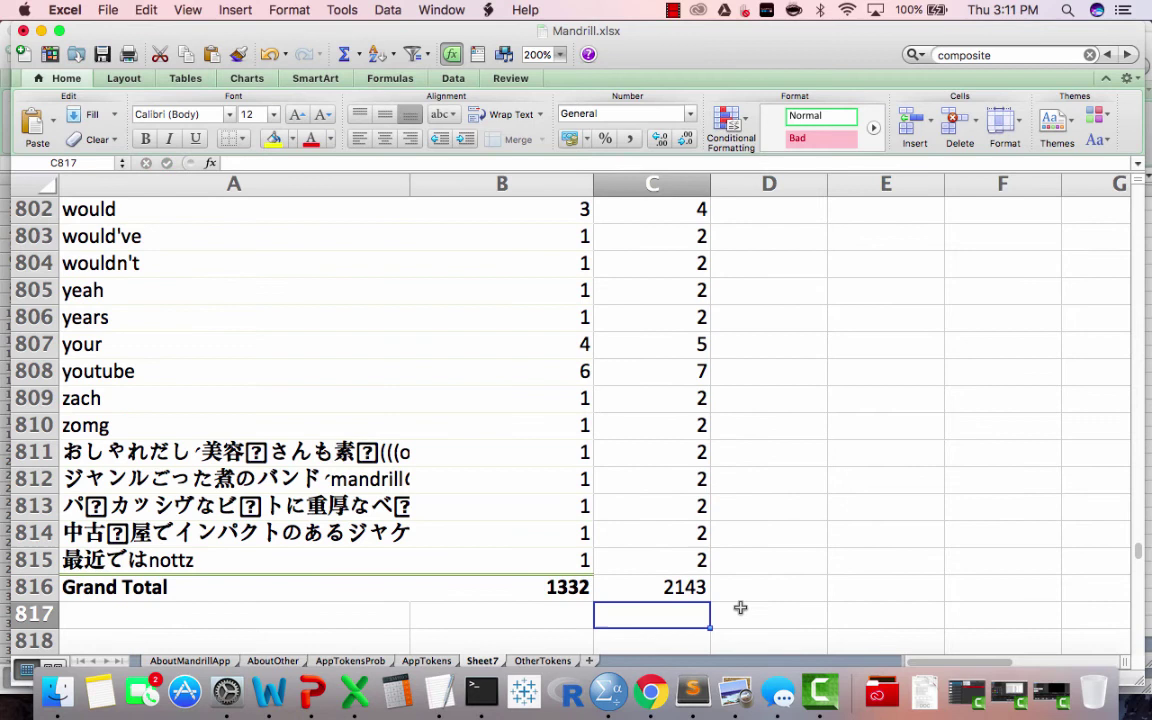
{"action": "left_click", "coordinate": [669, 587]}
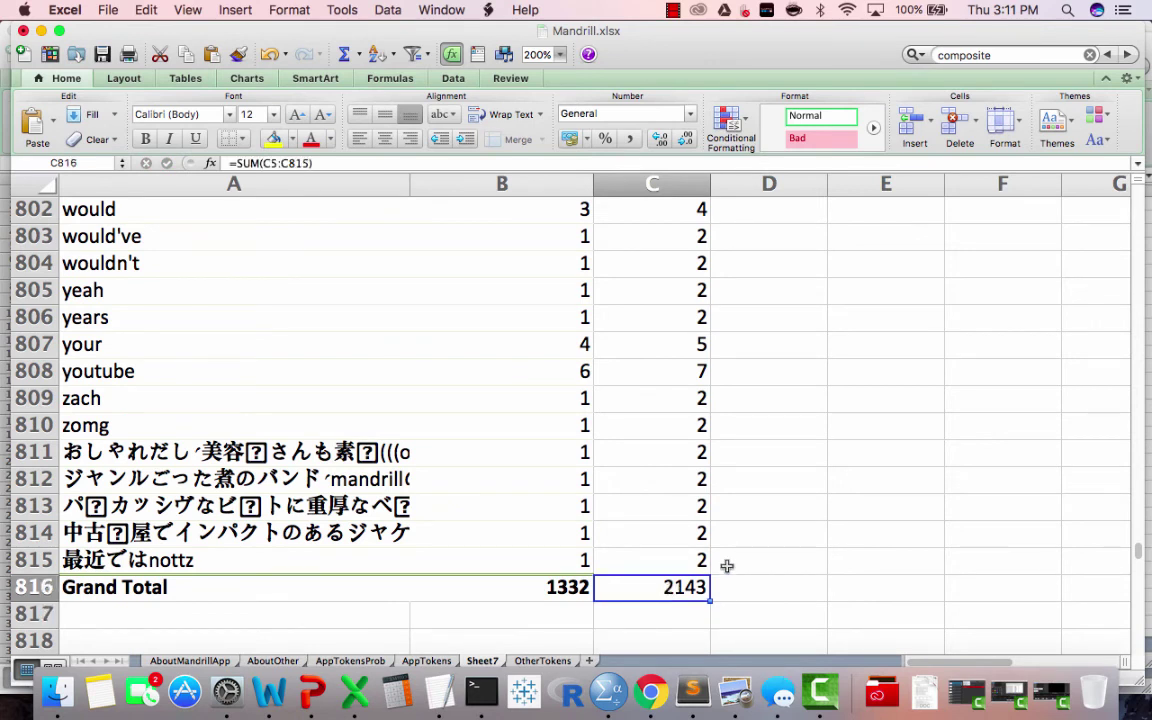
Enter the formula =C5/C$816 in D5 to compute the first token's probability.
{"action": "left_click", "coordinate": [689, 561]}
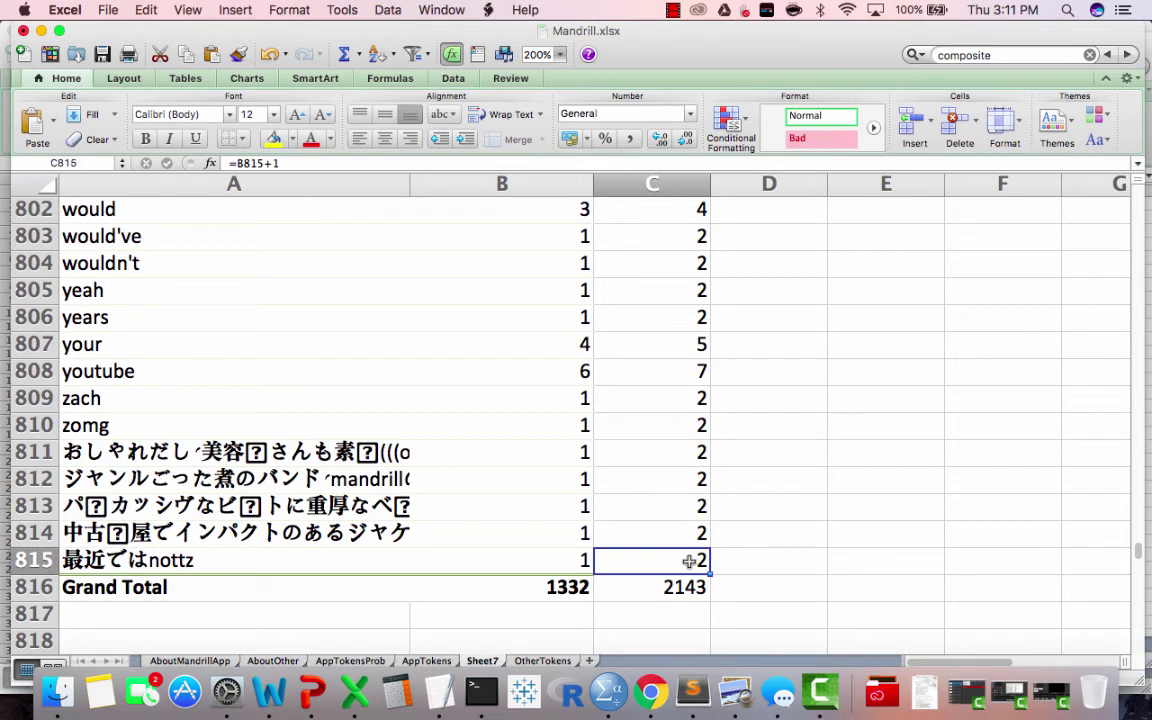
{"action": "key", "text": "super+Up"}
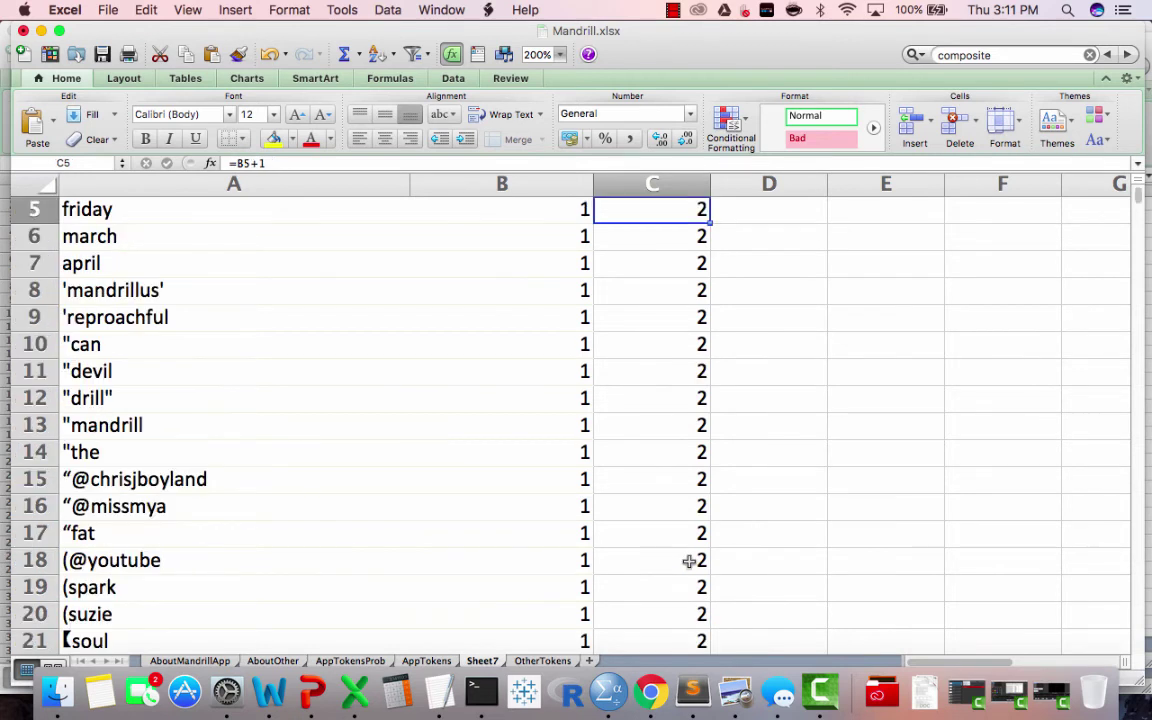
{"action": "scroll", "coordinate": [689, 561], "scroll_direction": "up", "scroll_amount": 3}
{"action": "left_click", "coordinate": [742, 289]}
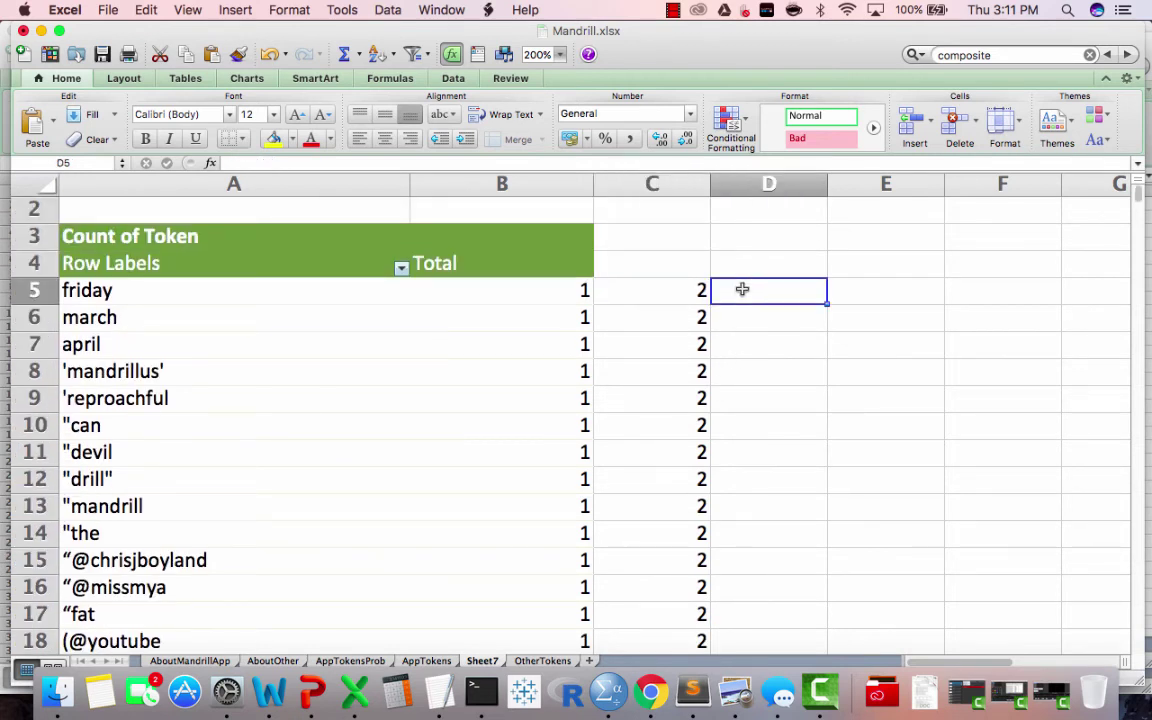
{"action": "type", "text": "="}
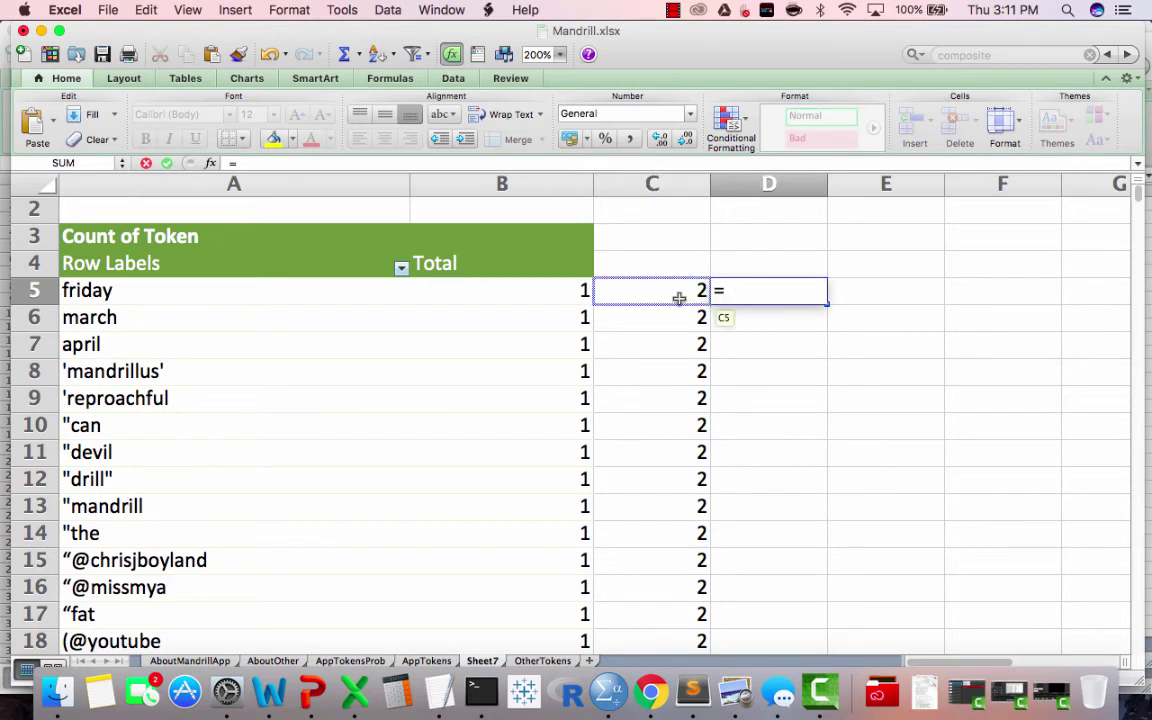
{"action": "left_click", "coordinate": [679, 300]}
{"action": "type", "text": "/"}
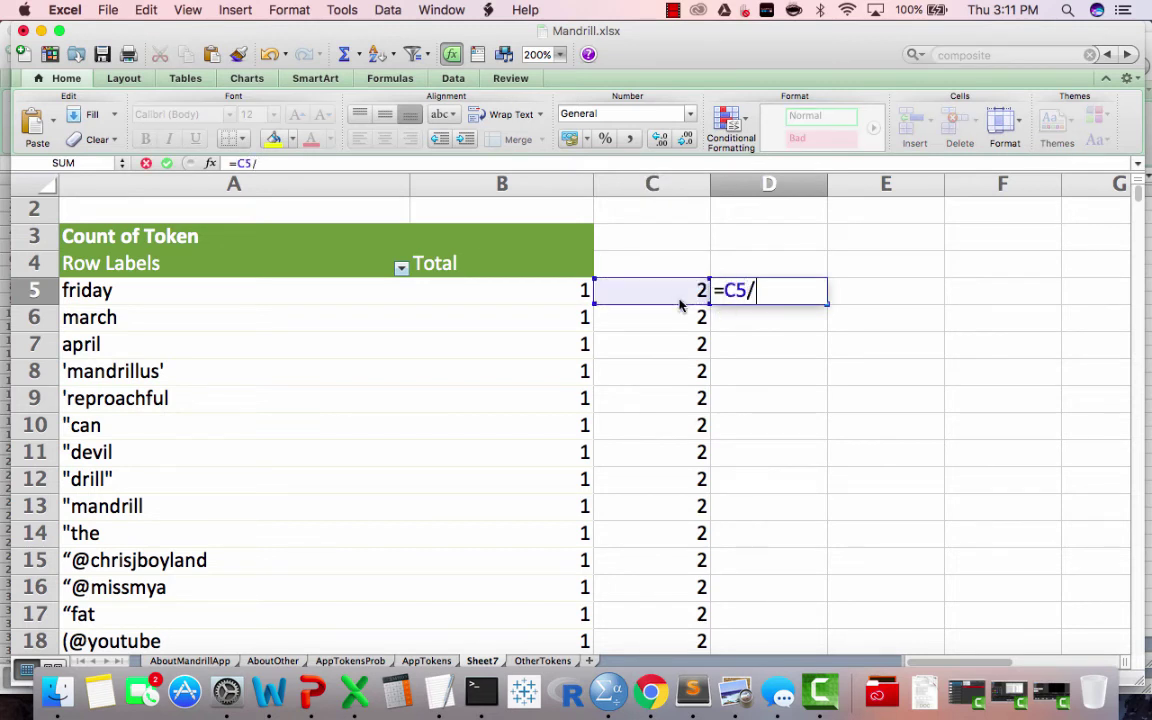
{"action": "type", "text": "c$816"}
{"action": "key", "text": "Return"}
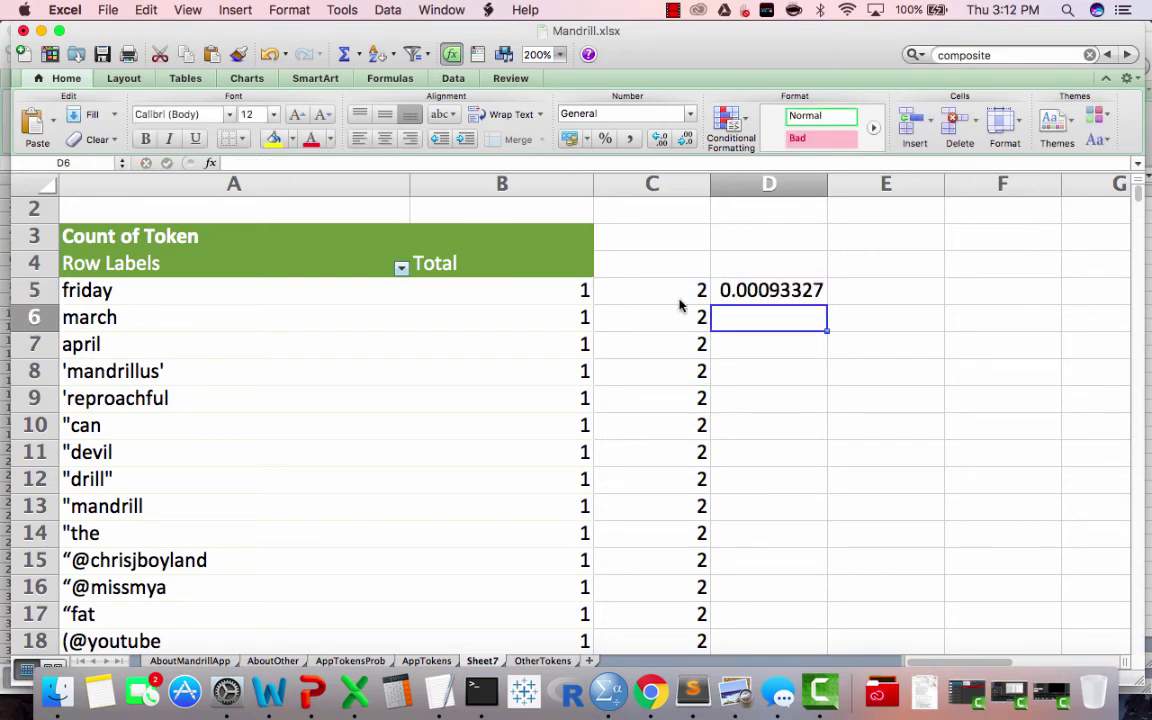
Check the smoothed total in C816, then fill the D5 probability formula down column D to the Grand Total row.
{"action": "left_click", "coordinate": [659, 296]}
{"action": "key", "text": "super+Down"}
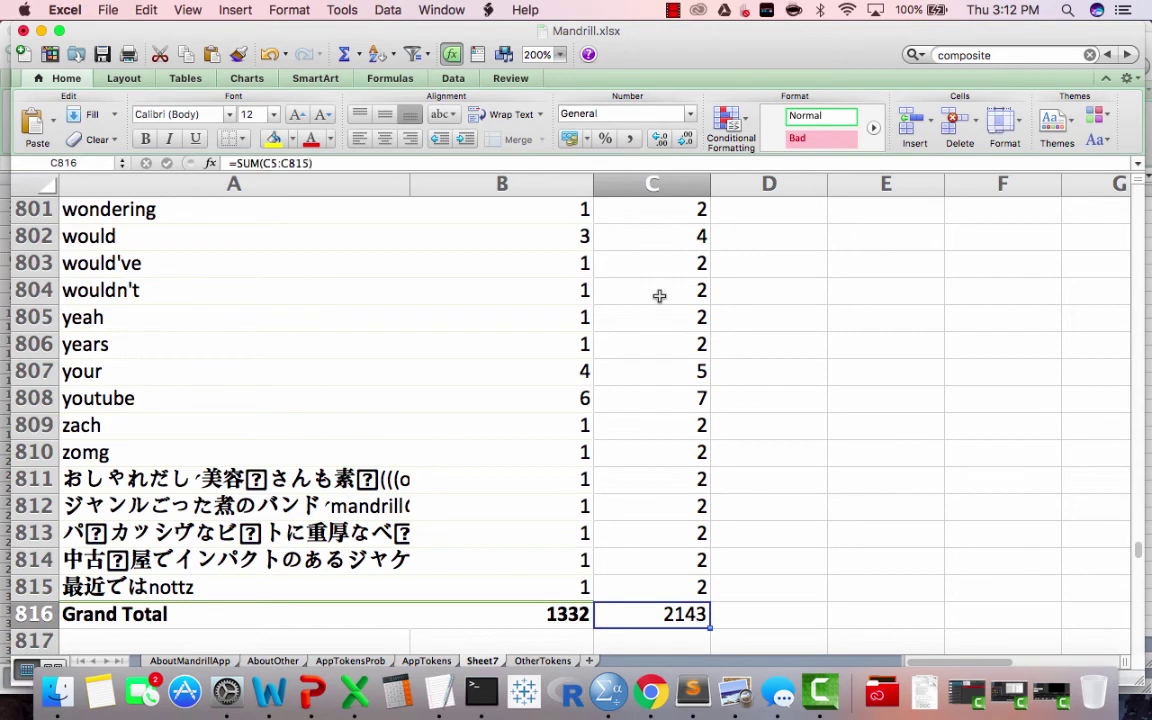
{"action": "key", "text": "super+Up"}
{"action": "scroll", "coordinate": [659, 296], "scroll_direction": "up", "scroll_amount": 1}
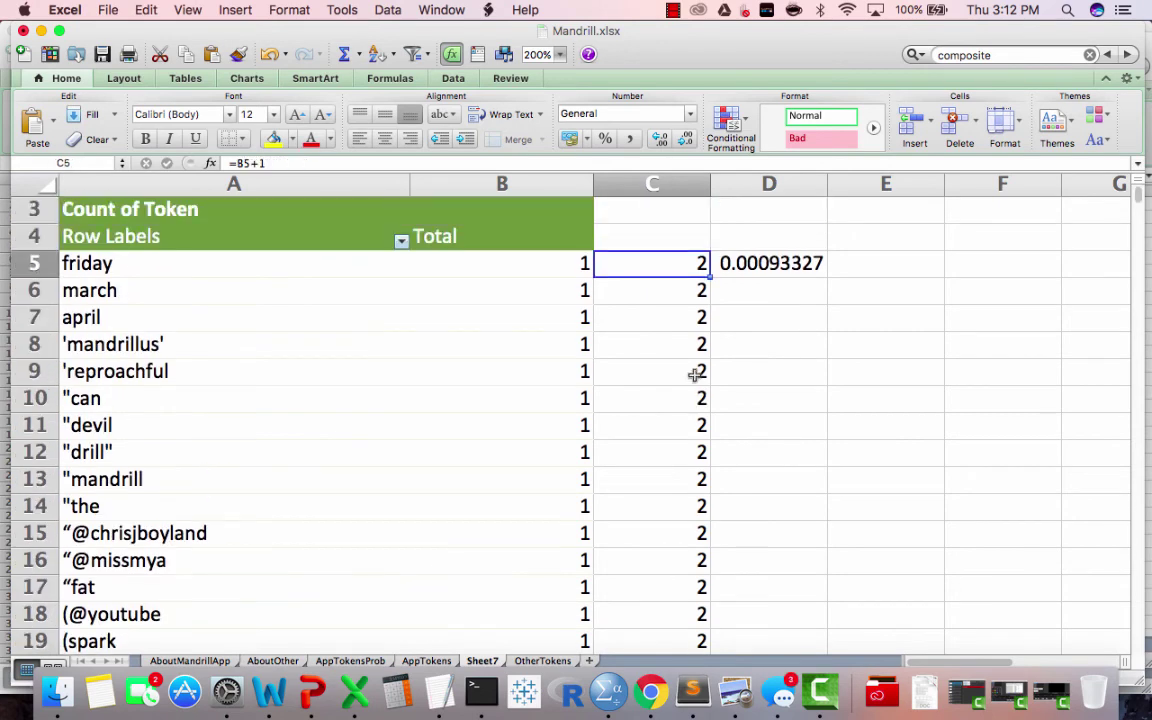
{"action": "left_click", "coordinate": [795, 274]}
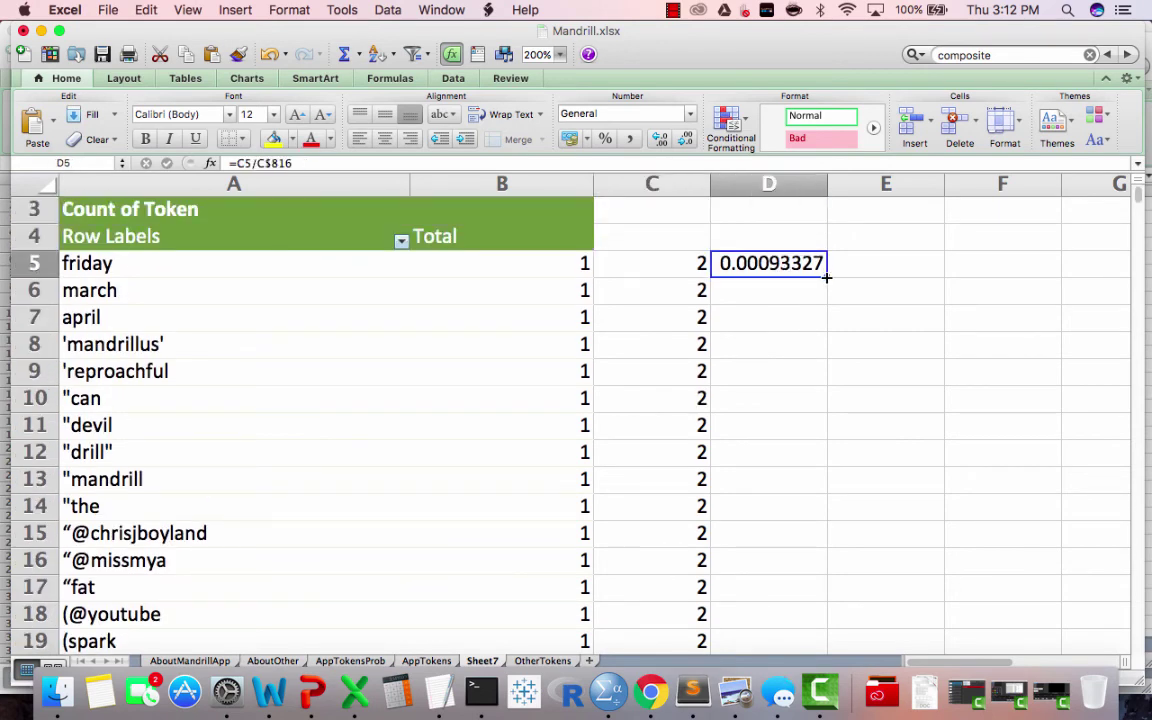
{"action": "double_click", "coordinate": [826, 277]}
{"action": "left_click", "coordinate": [768, 263]}
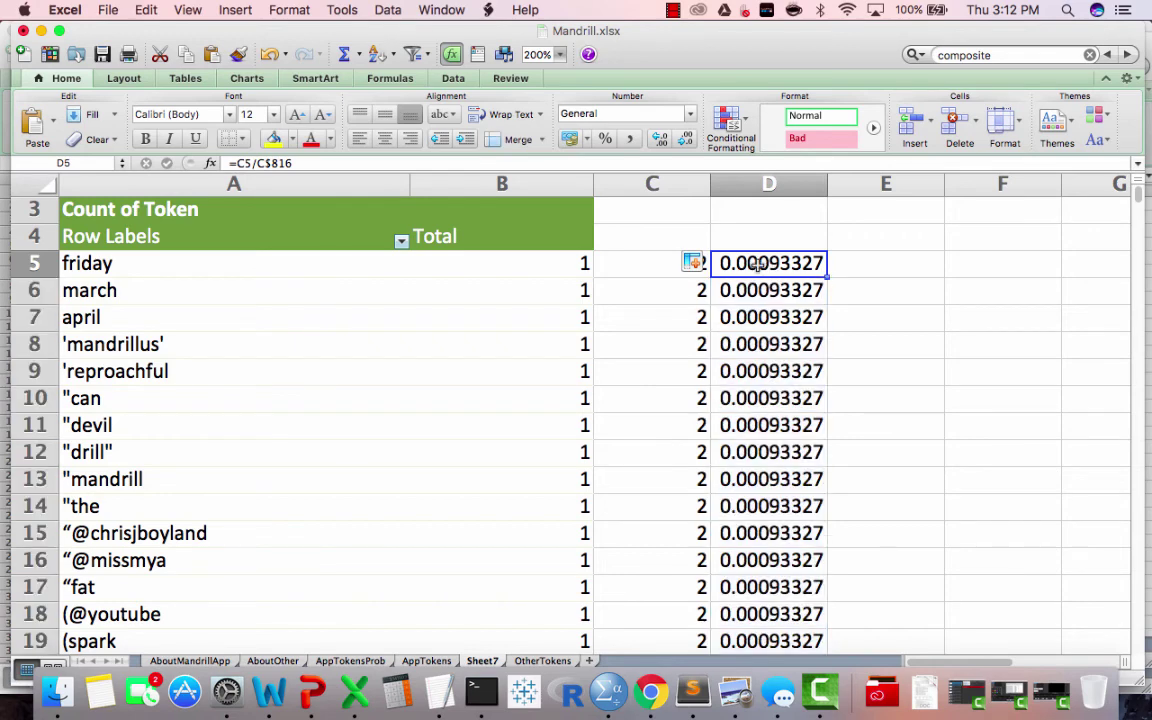
{"action": "key", "text": "super+Down"}
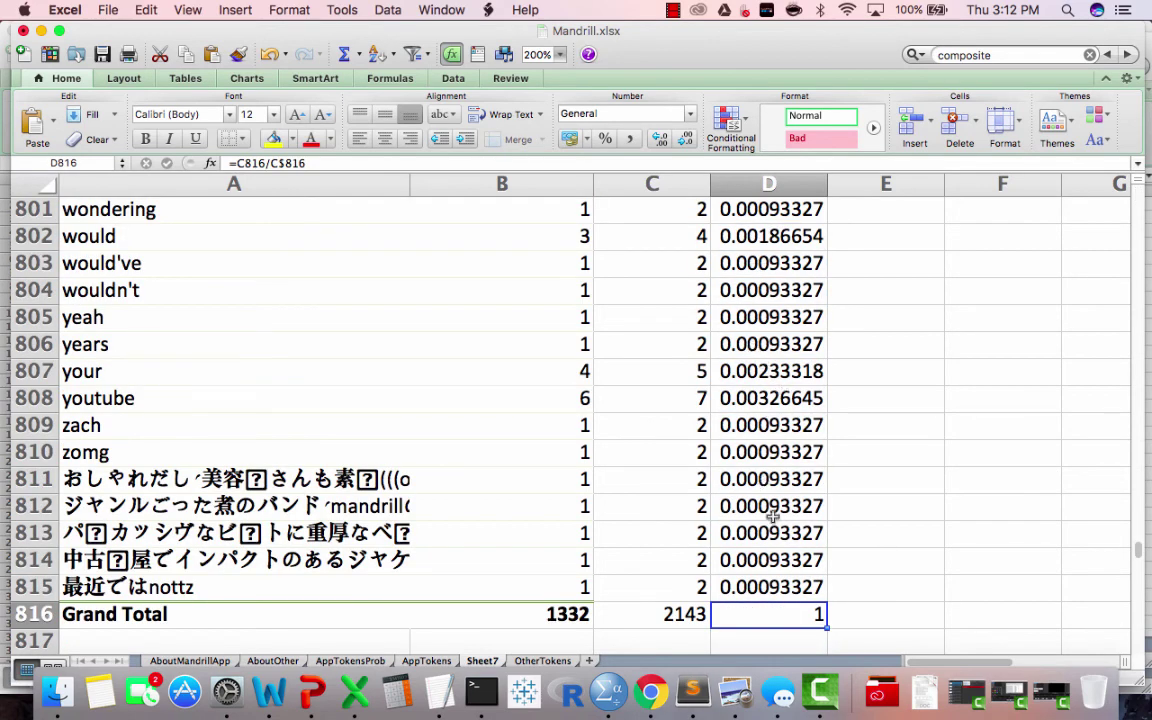
{"action": "key", "text": "super+c"}
{"action": "key", "text": "Up"}
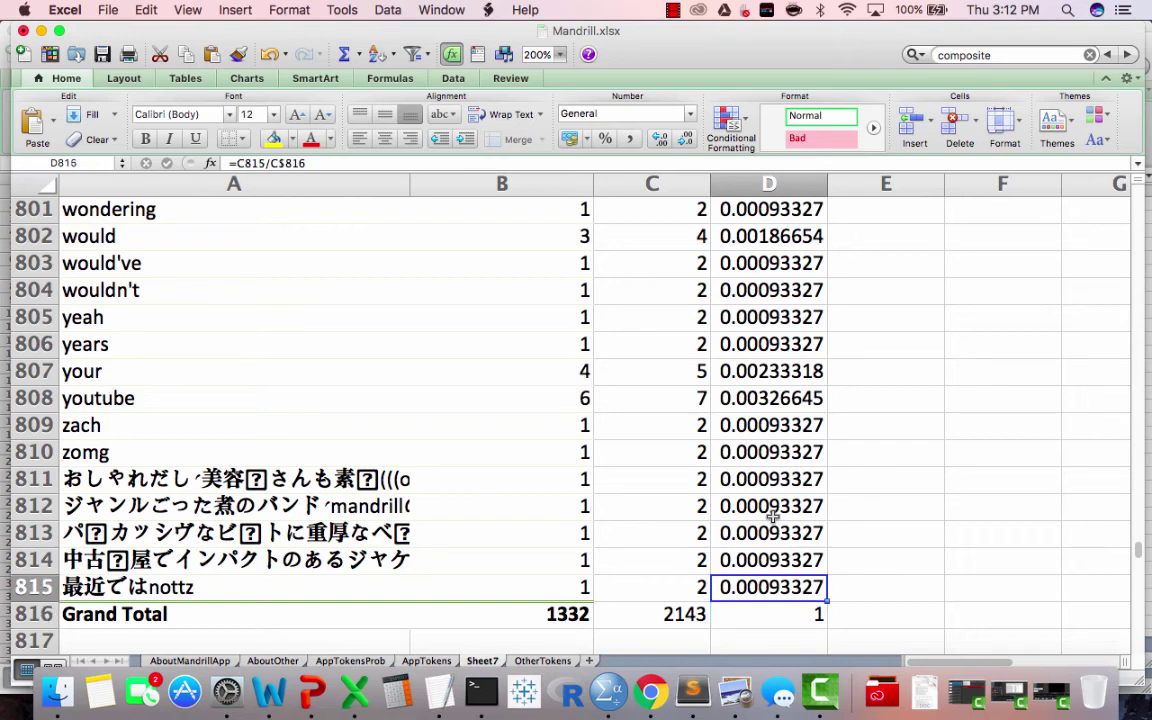
Enter the formula =LN(D5) in E5 and fill it down column E beside the probabilities.
{"action": "key", "text": "super+Up"}
{"action": "scroll", "coordinate": [810, 538], "scroll_direction": "up", "scroll_amount": 2}
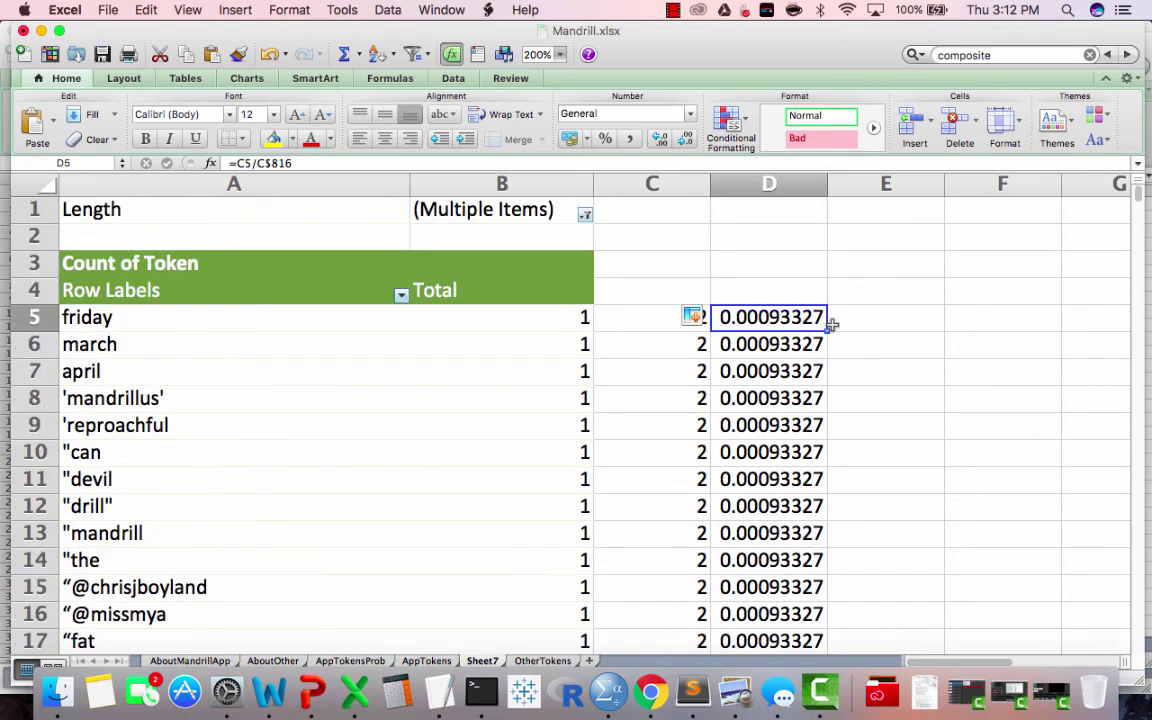
{"action": "left_click", "coordinate": [884, 321]}
{"action": "type", "text": "="}
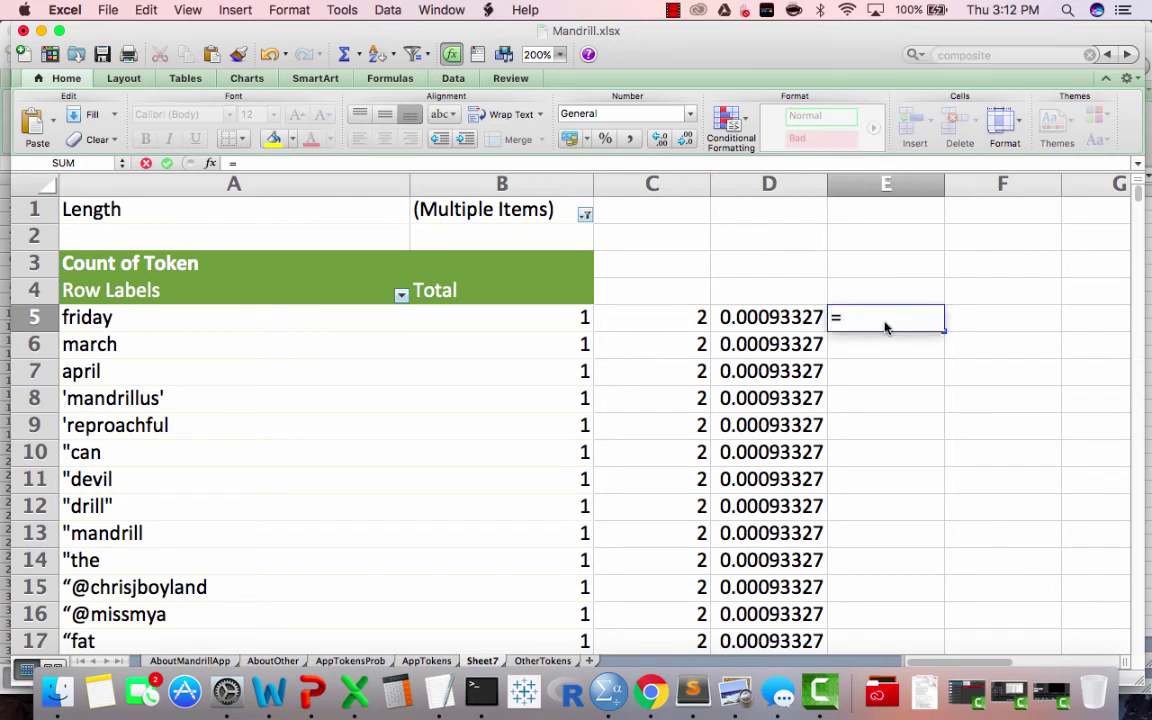
{"action": "type", "text": "ln("}
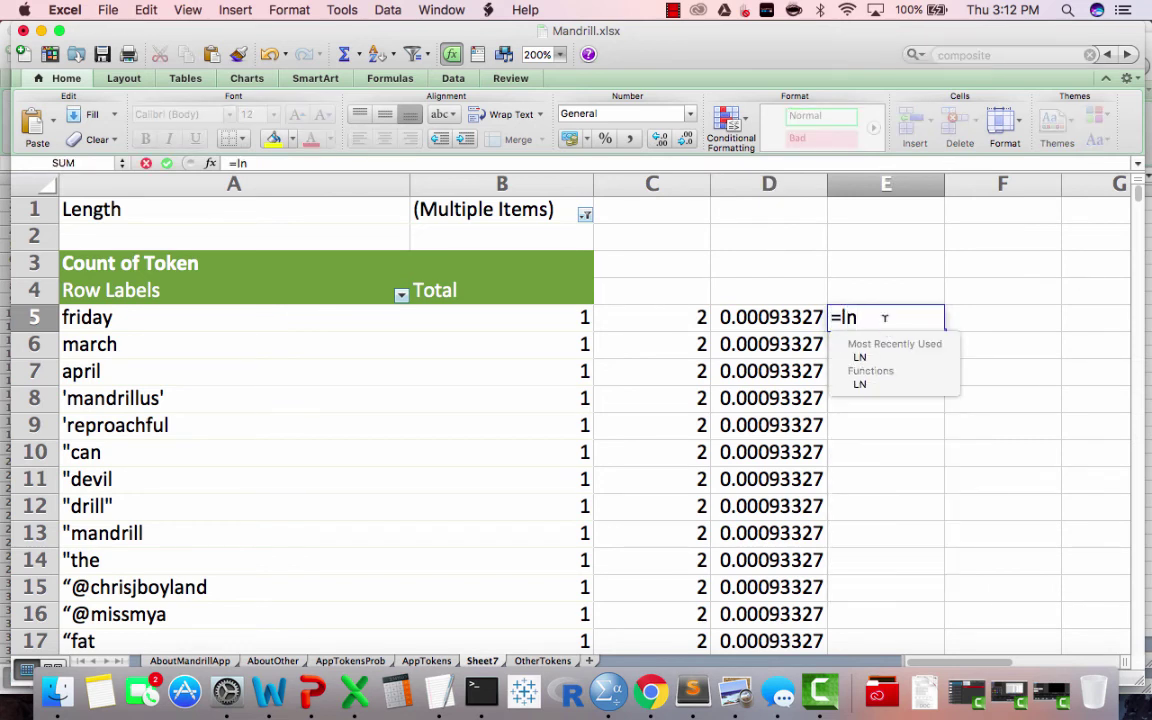
{"action": "left_click", "coordinate": [797, 317]}
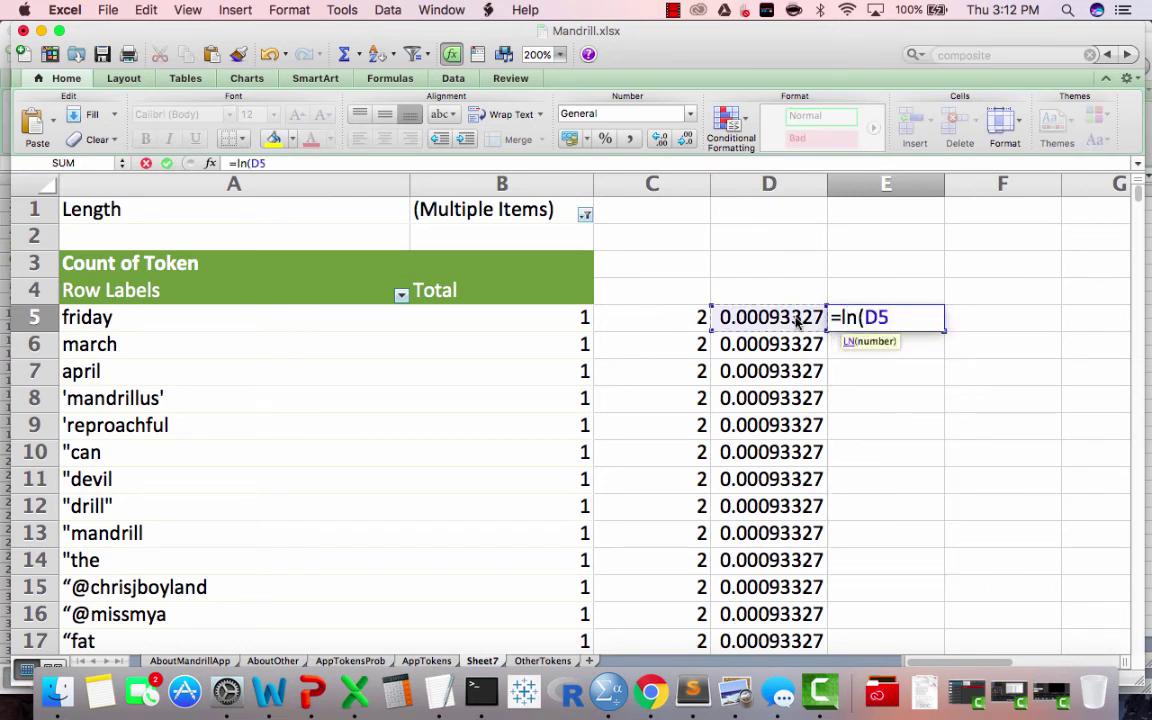
{"action": "type", "text": ")"}
{"action": "key", "text": "Return"}
{"action": "key", "text": "Up"}
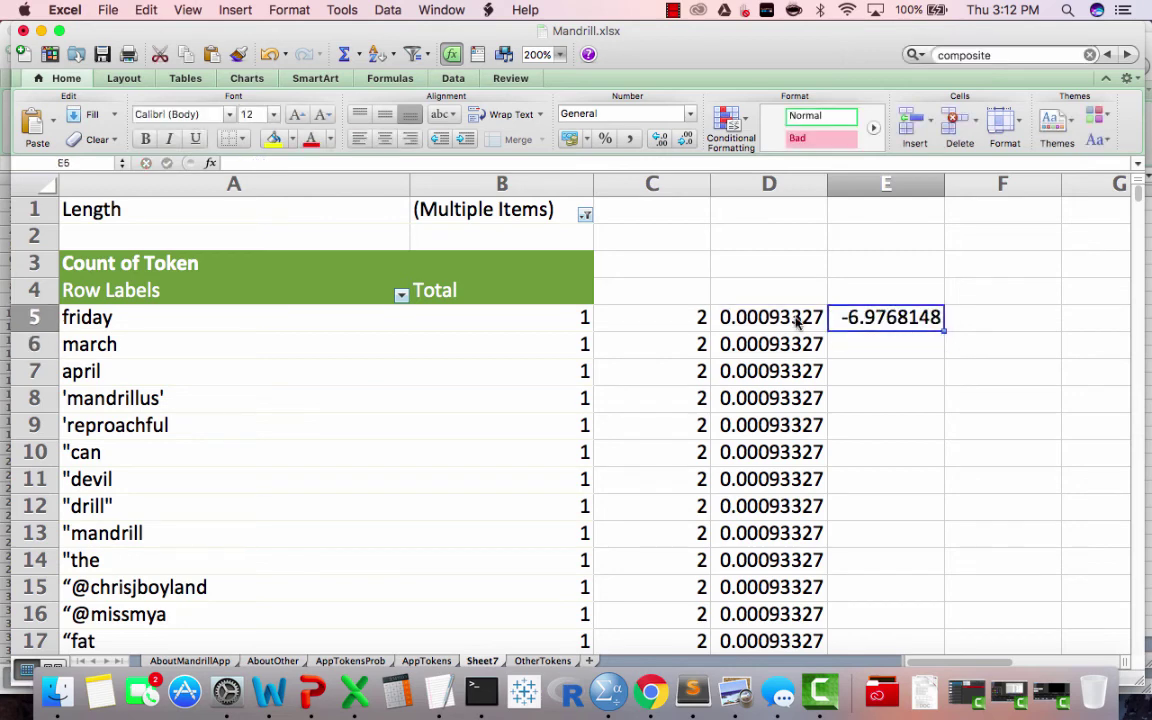
{"action": "double_click", "coordinate": [944, 333]}
Examine the natural-log formulas and their values down column E.
{"action": "left_click", "coordinate": [880, 420]}
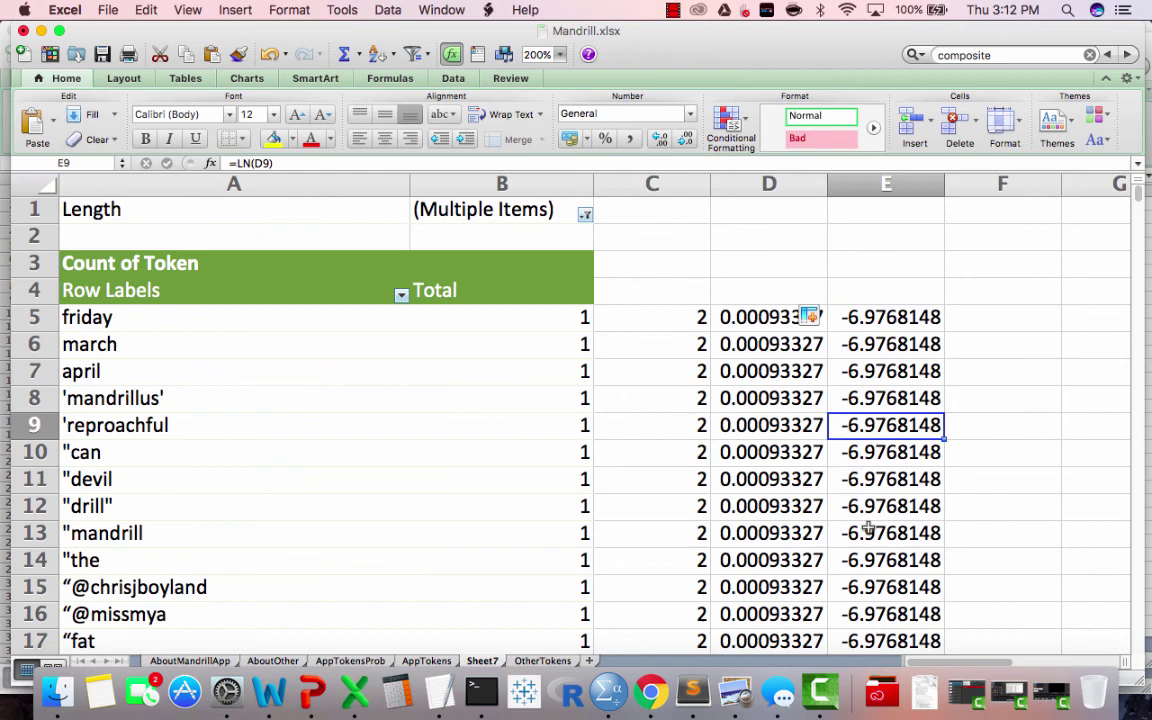
{"action": "left_click", "coordinate": [868, 318]}
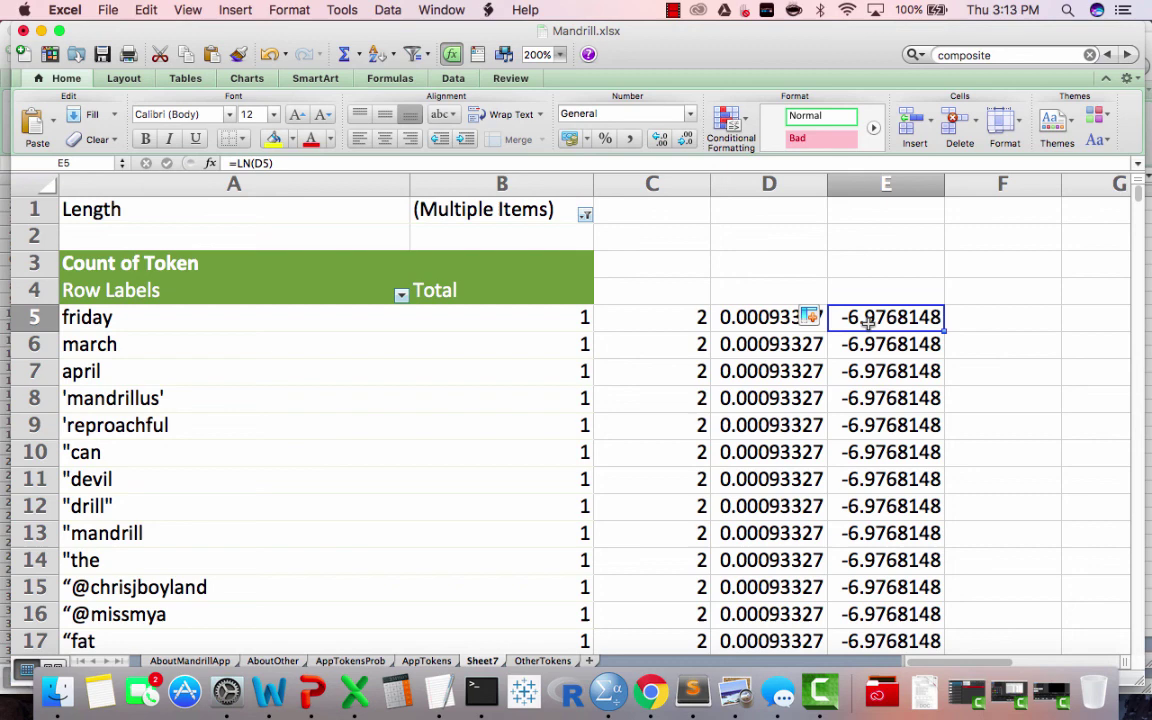
{"action": "scroll", "coordinate": [843, 331], "scroll_direction": "right", "scroll_amount": 5}
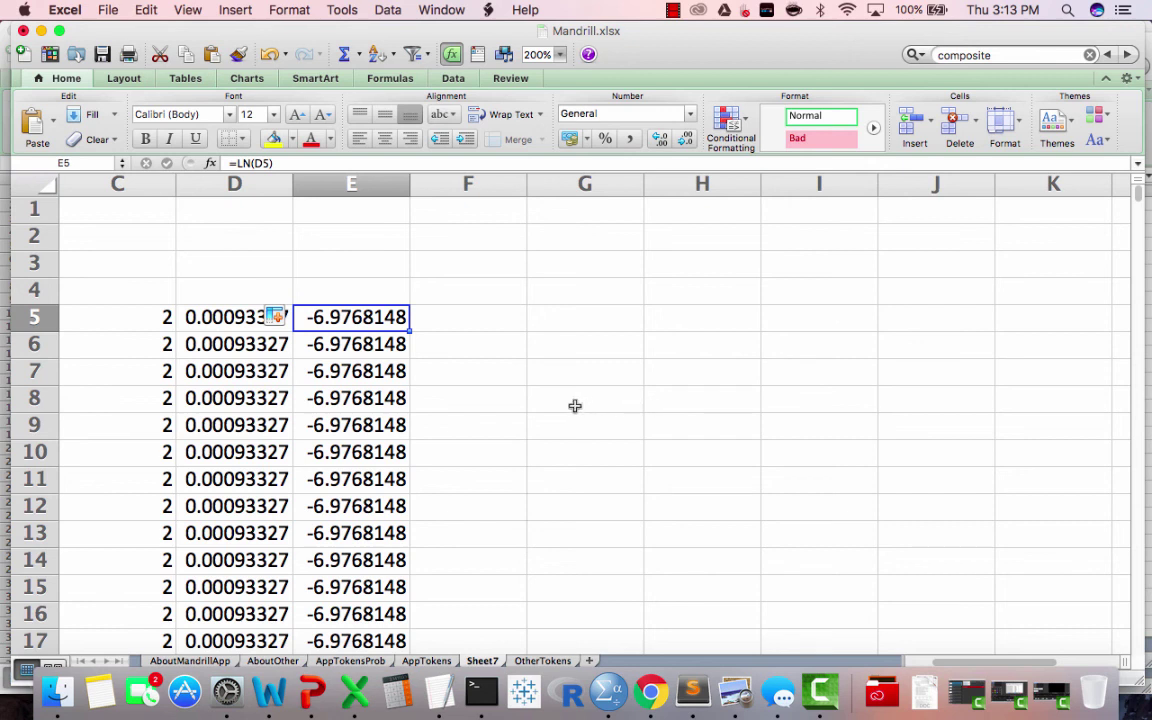
{"action": "left_click", "coordinate": [352, 336]}
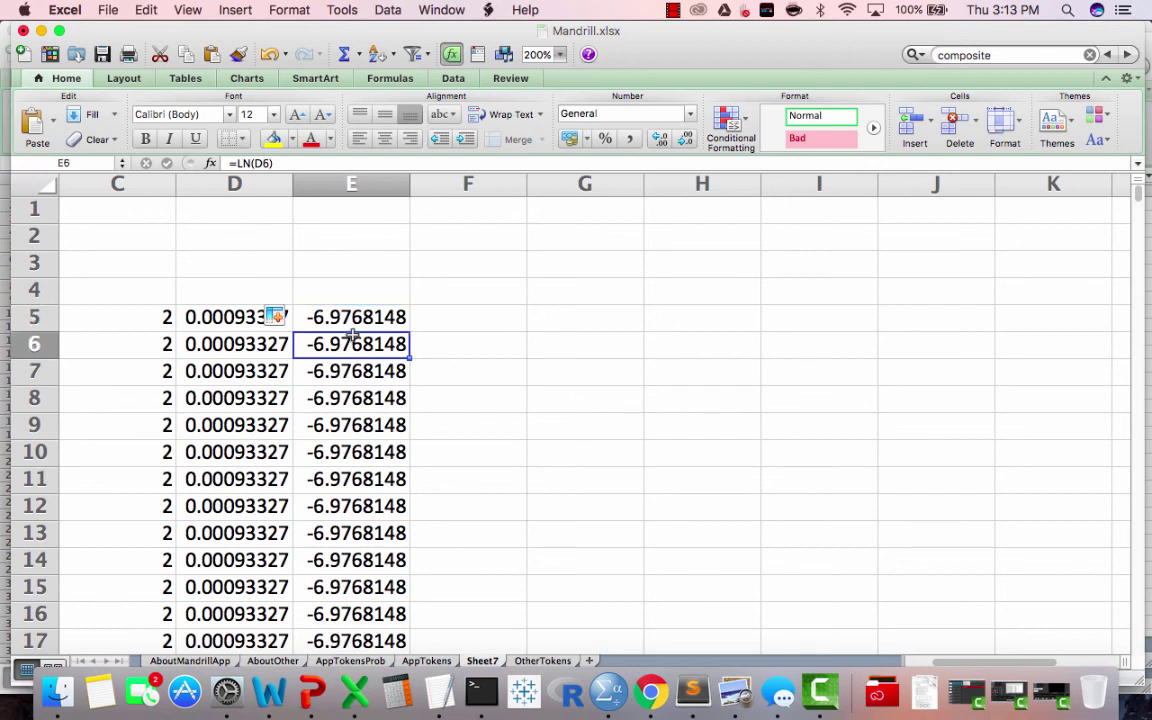
{"action": "scroll", "coordinate": [352, 338], "scroll_direction": "down", "scroll_amount": 6}
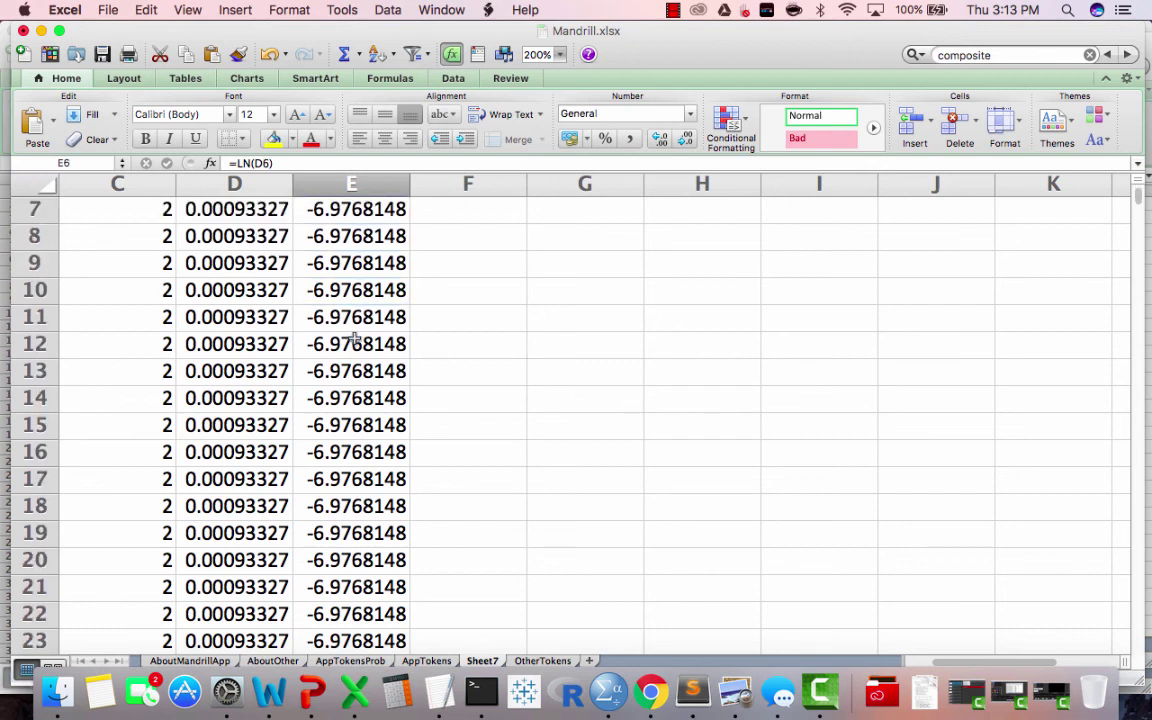
{"action": "left_click", "coordinate": [336, 401]}
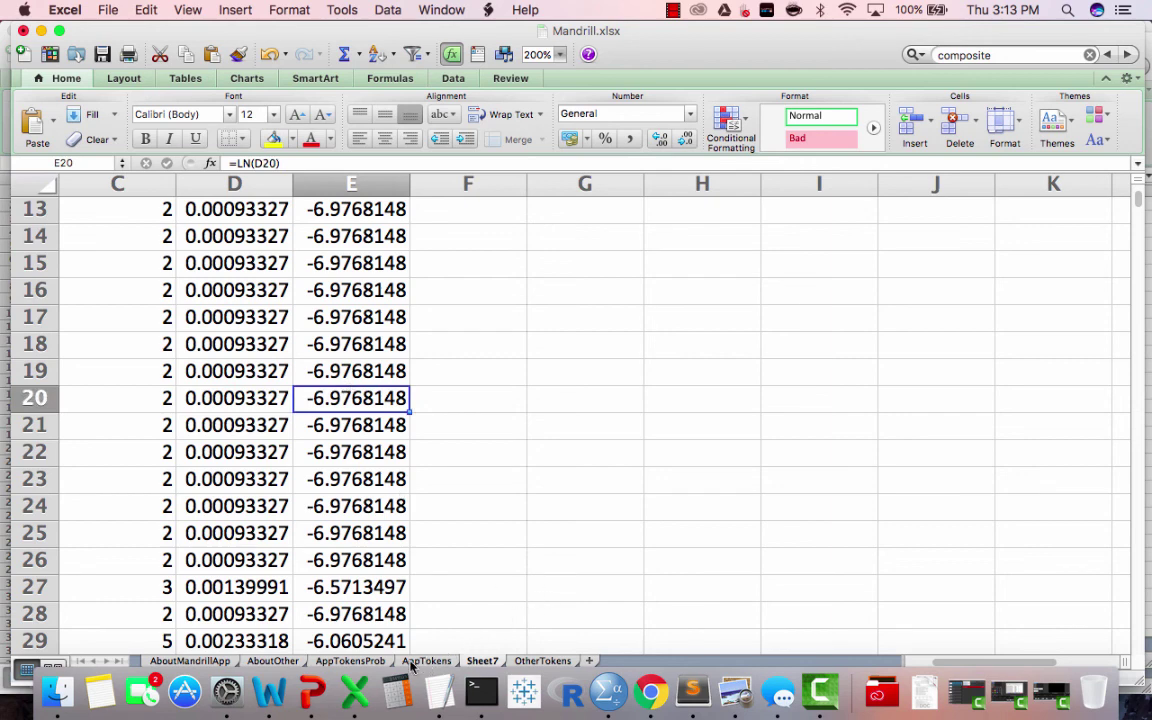